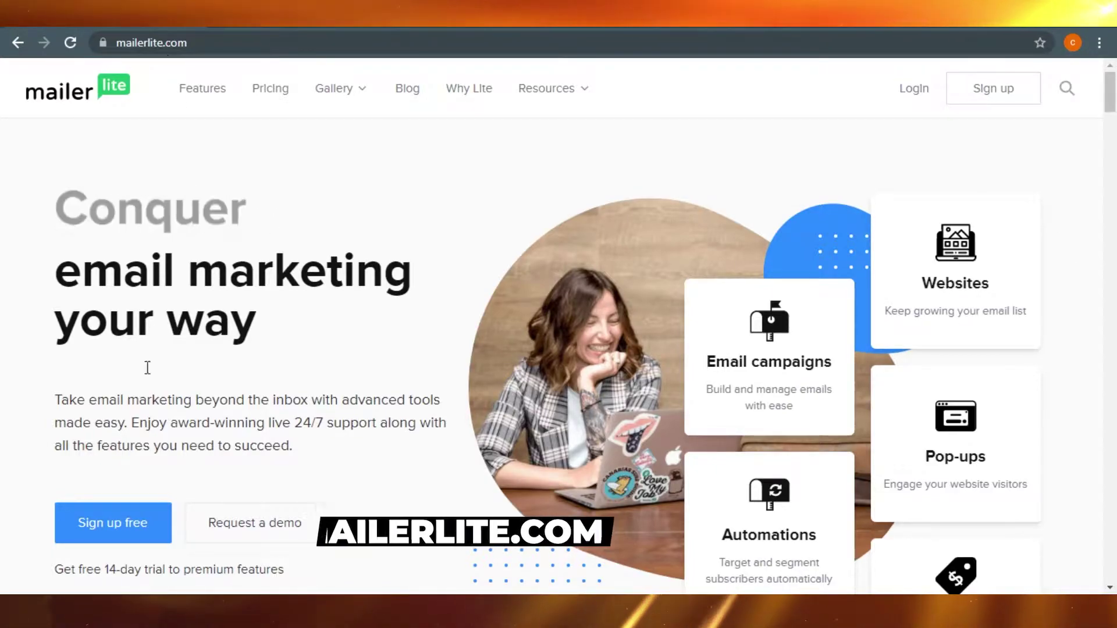
Open the free signup form and enter the company name 'how to digital'.
left_click(108, 533)
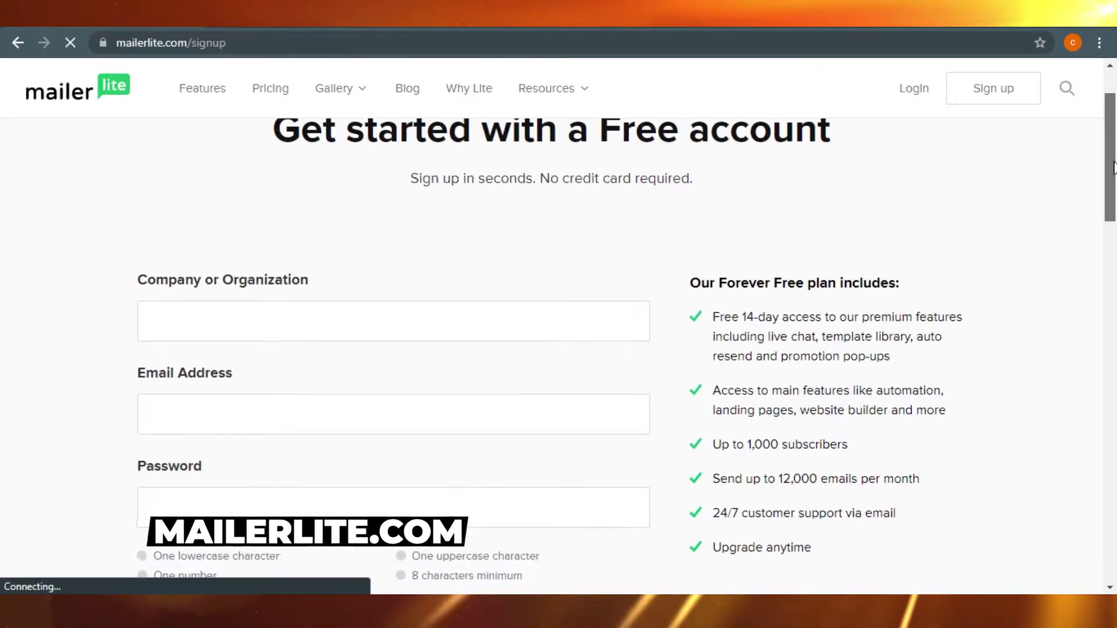
scroll(1115, 153, "down", 3)
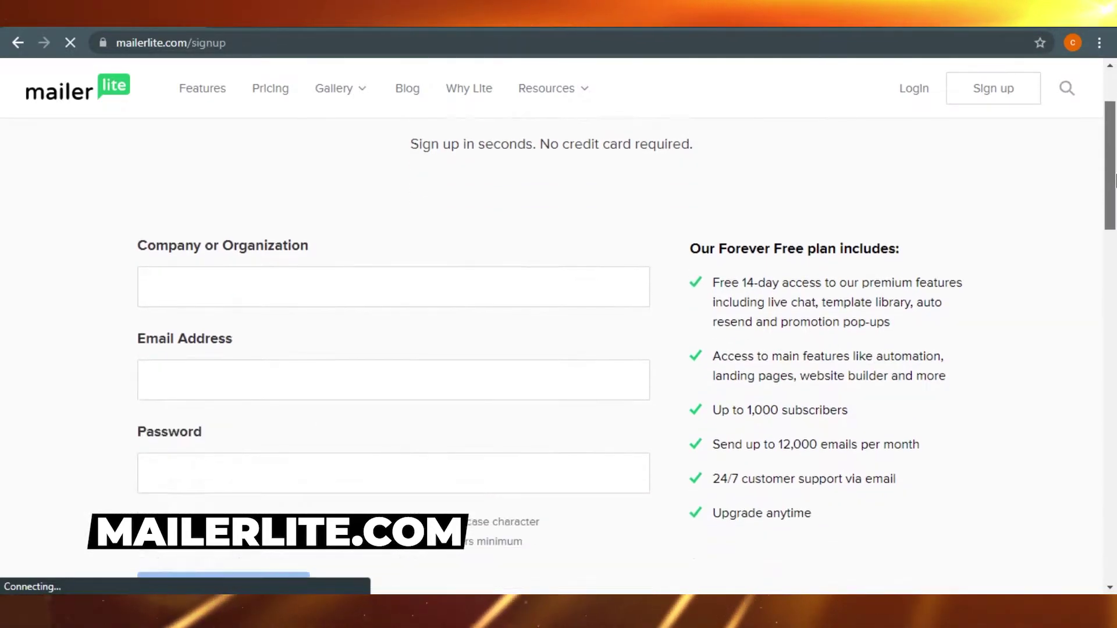
left_click(419, 200)
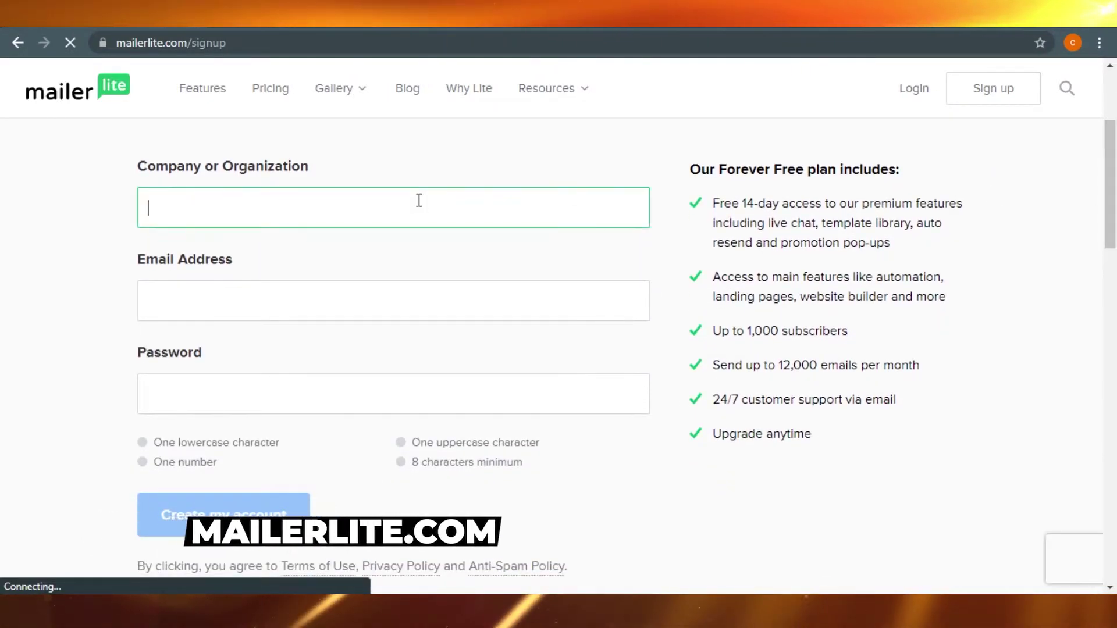
type("how to digital")
Enter the account e-mail address and paste in a secure suggested password.
left_click(269, 298)
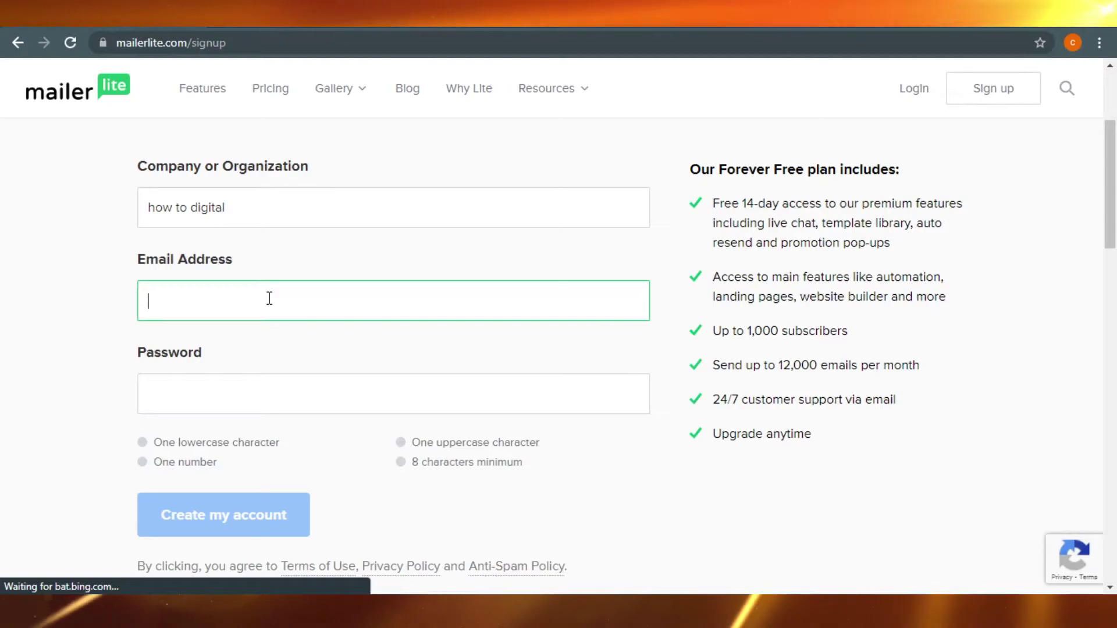
left_click(268, 401)
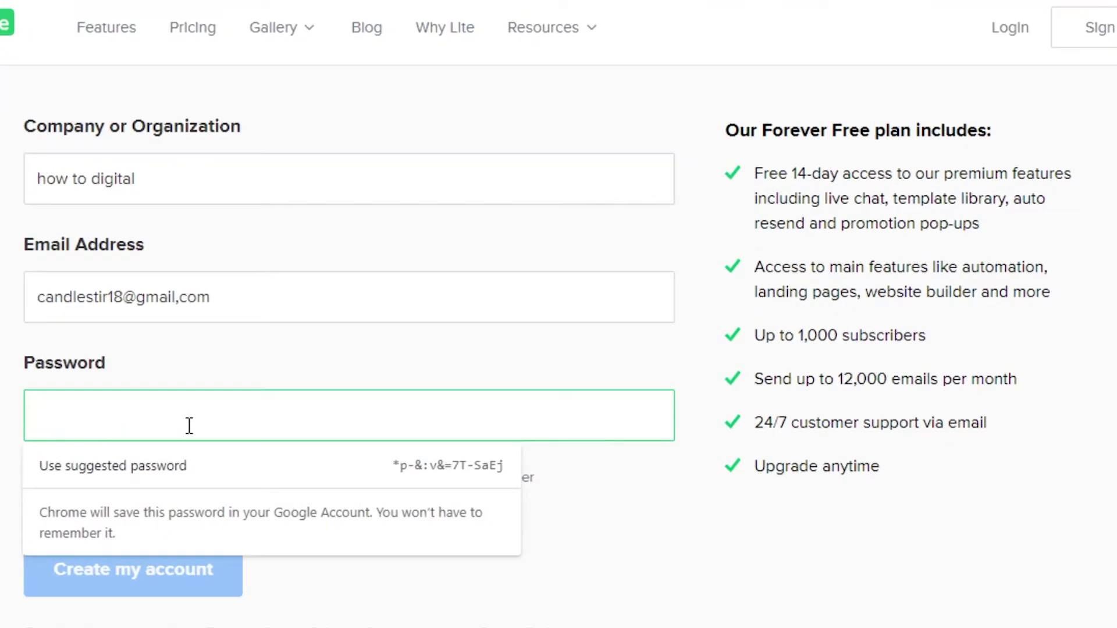
key("ctrl+v")
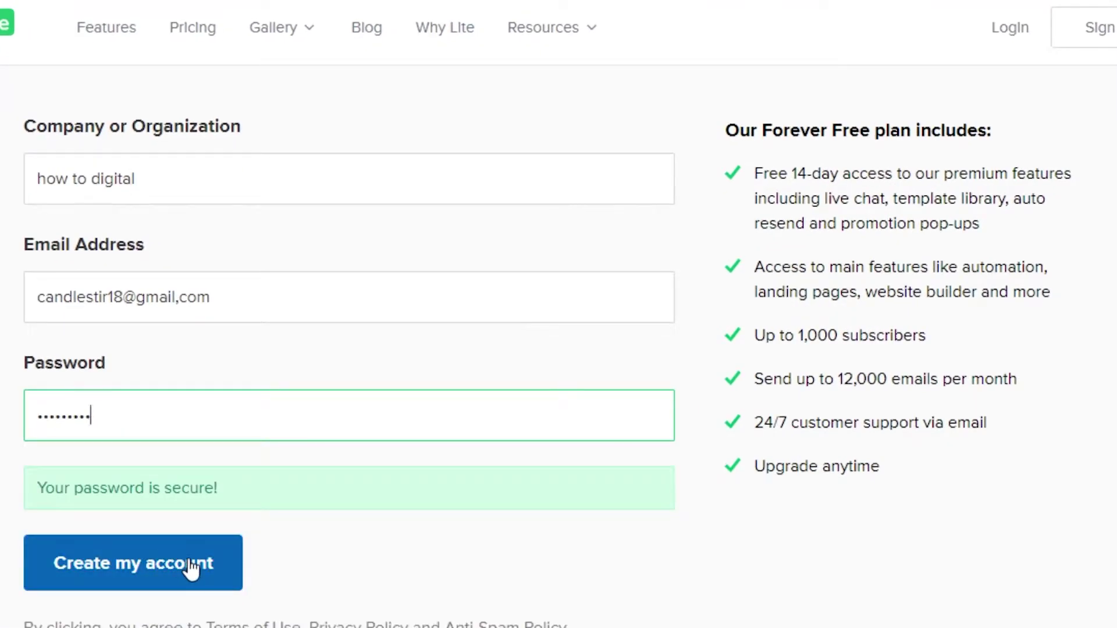
Create the account, then start Complete profile from the welcome page.
left_click(191, 569)
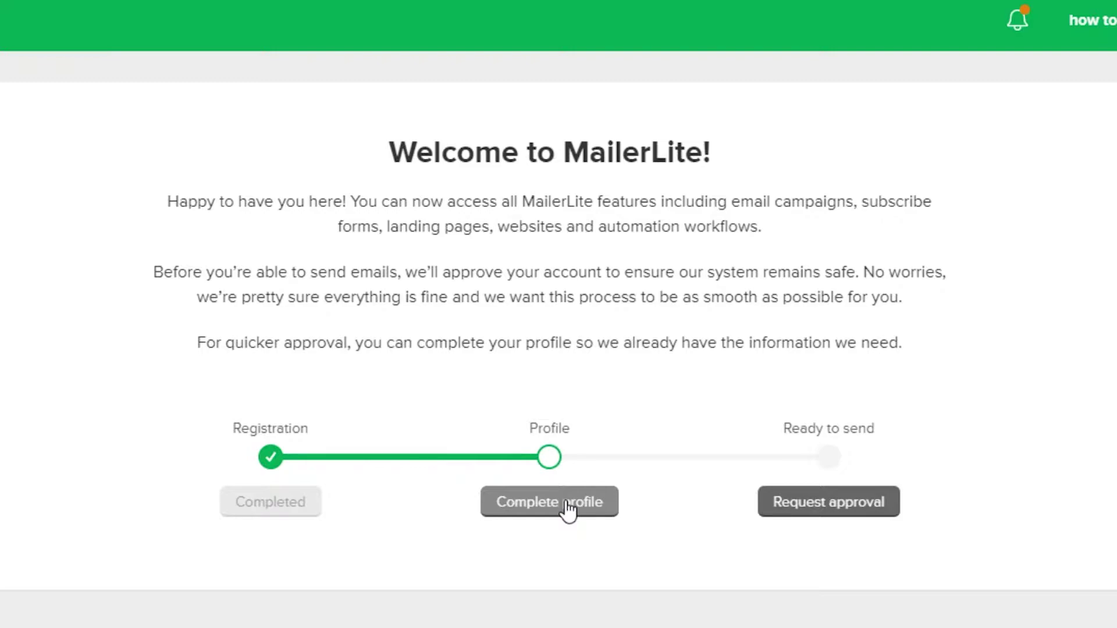
left_click(568, 510)
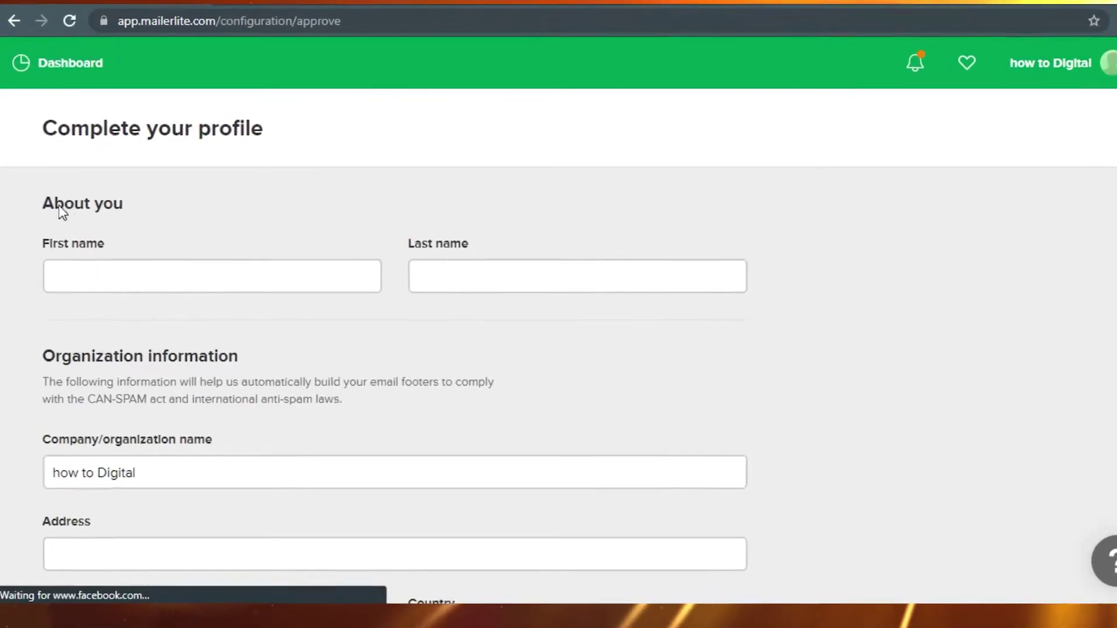
Fill in first and last name, then the organization's street address, city, ZIP, state and United States.
left_click(139, 281)
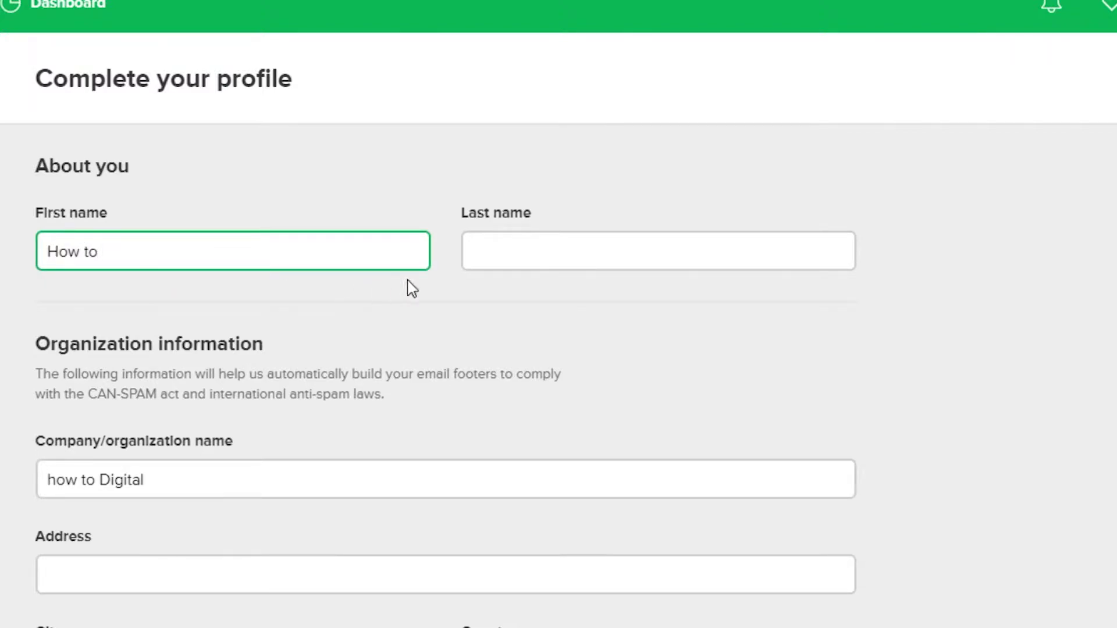
left_click(501, 257)
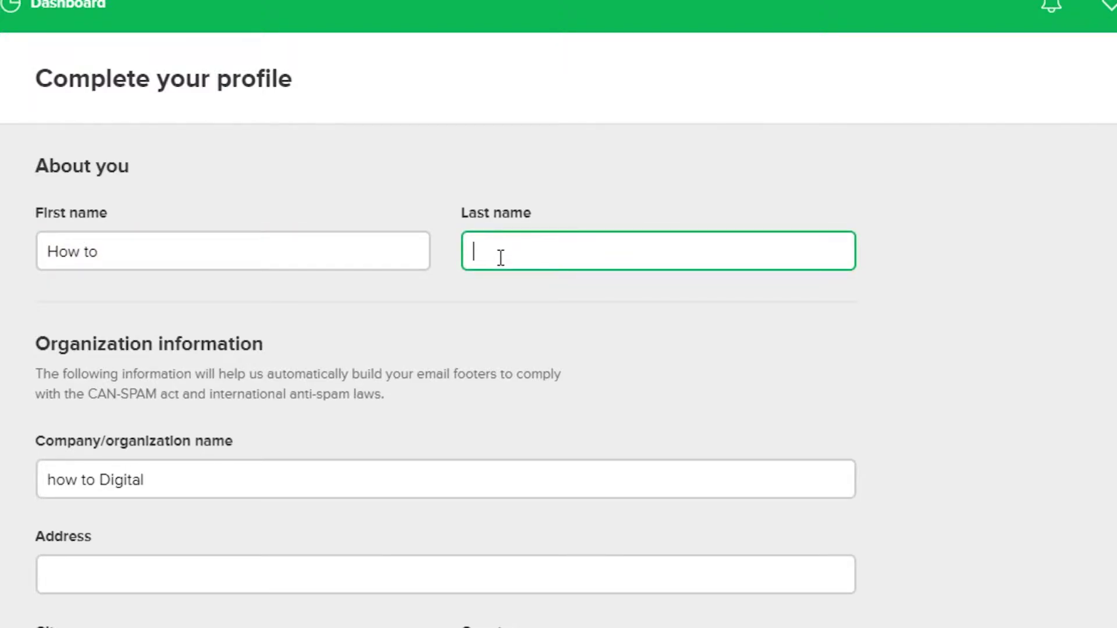
type("Digital")
scroll(446, 314, "down", 6)
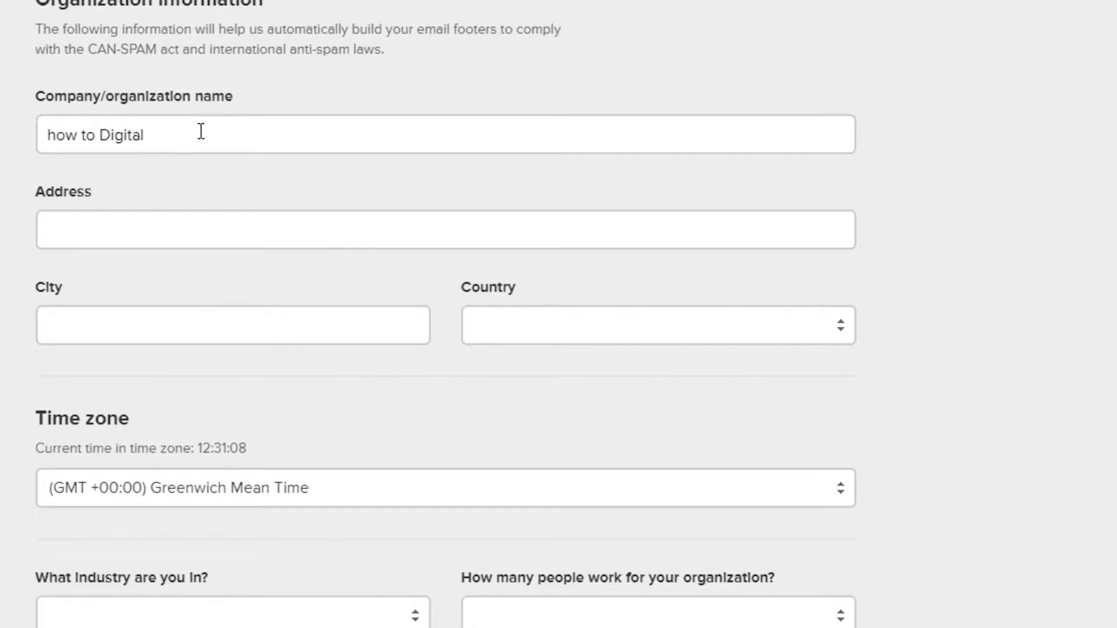
left_click(232, 227)
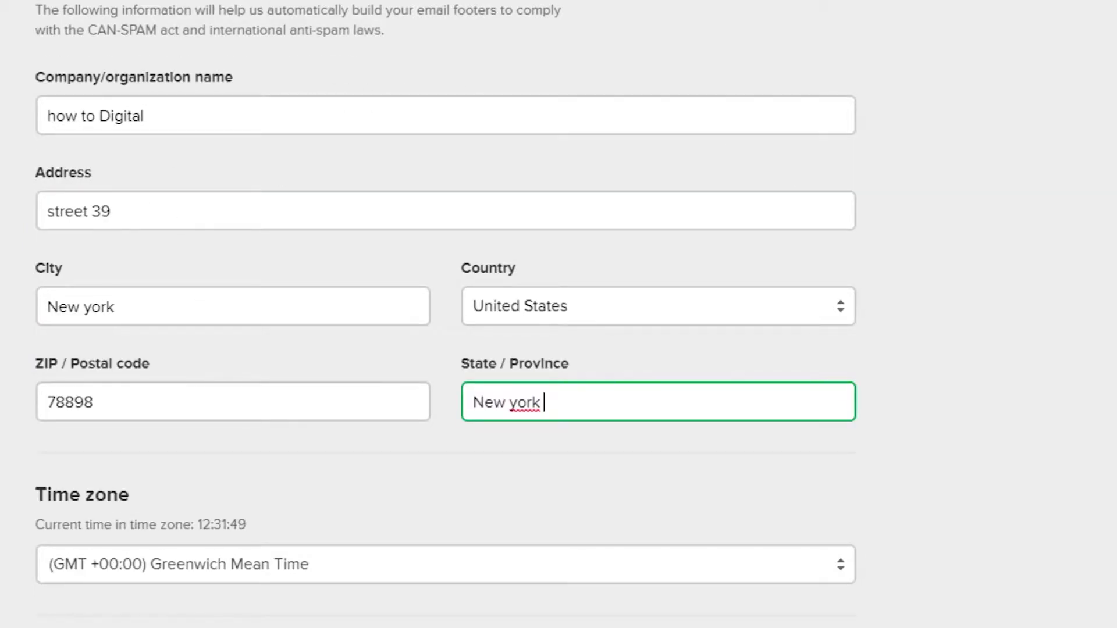
scroll(144, 123, "down", 8)
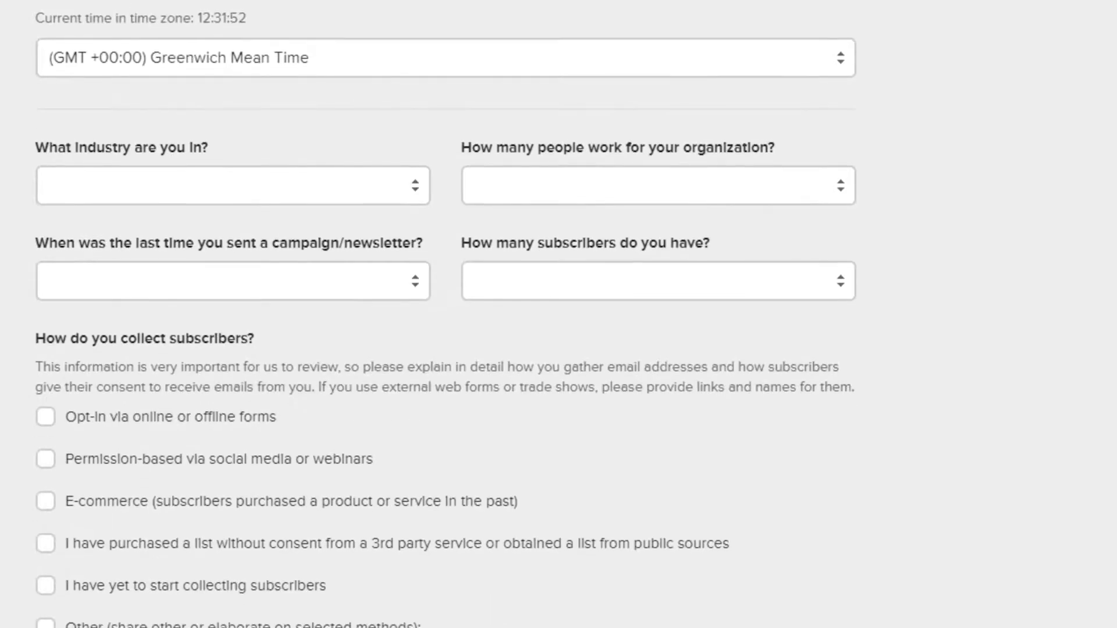
Set the industry to Marketing and advertising and the organization size to 6-10.
left_click(841, 64)
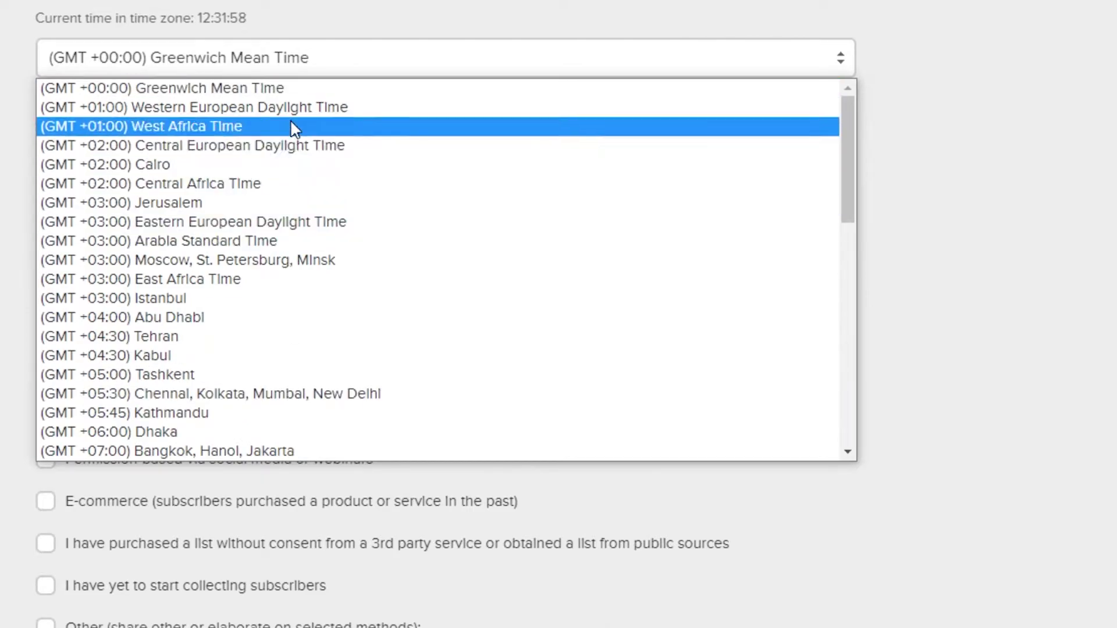
left_click(262, 186)
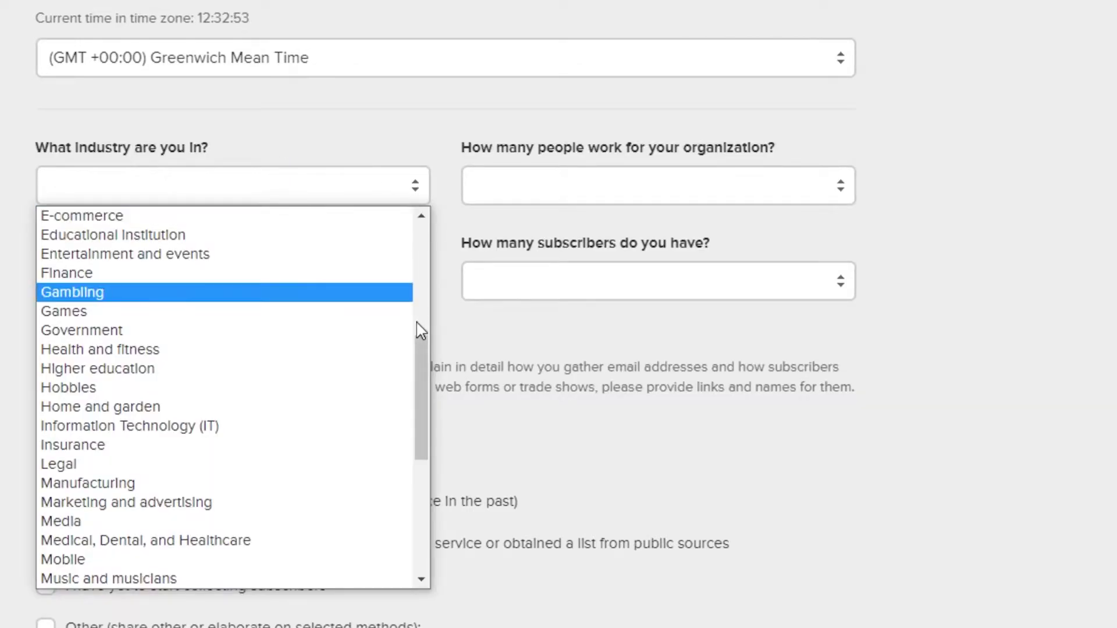
left_click_drag(422, 376, 422, 387)
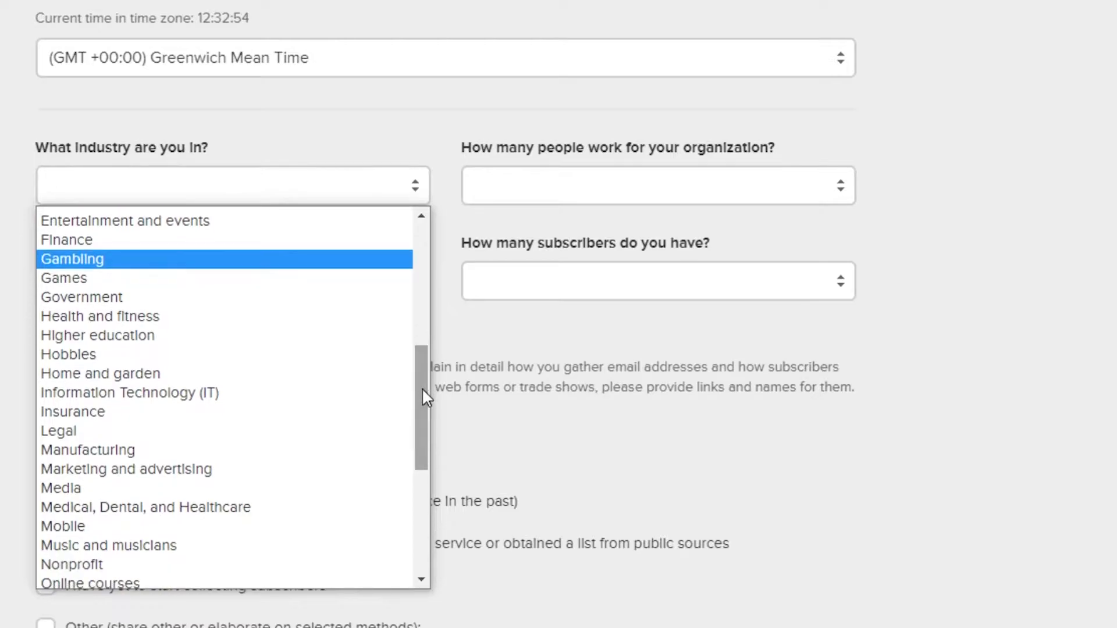
left_click(121, 470)
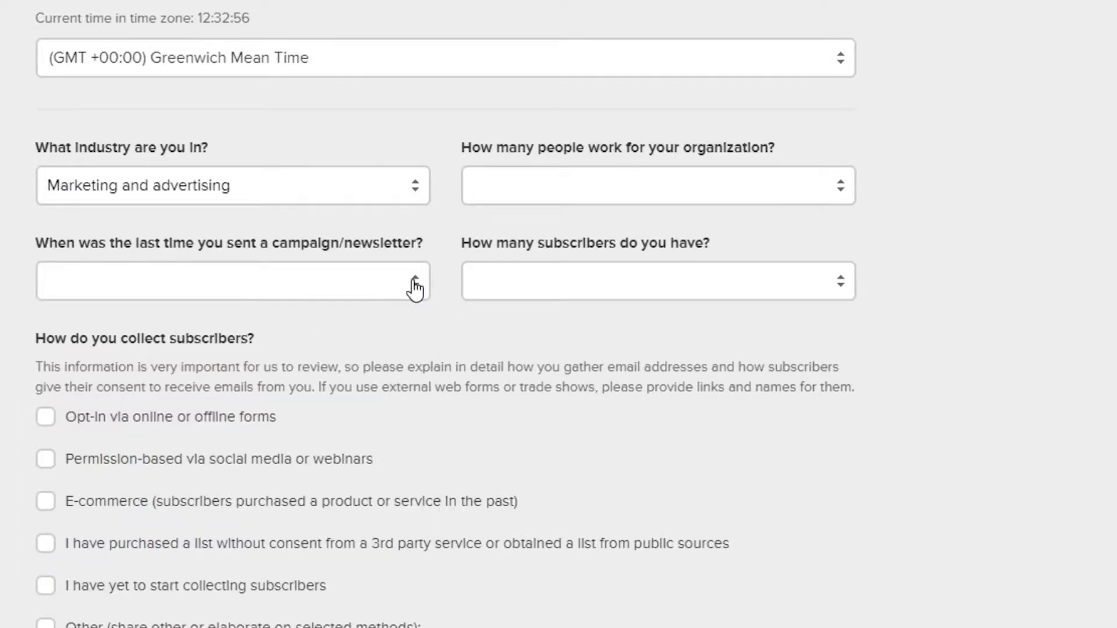
left_click(840, 186)
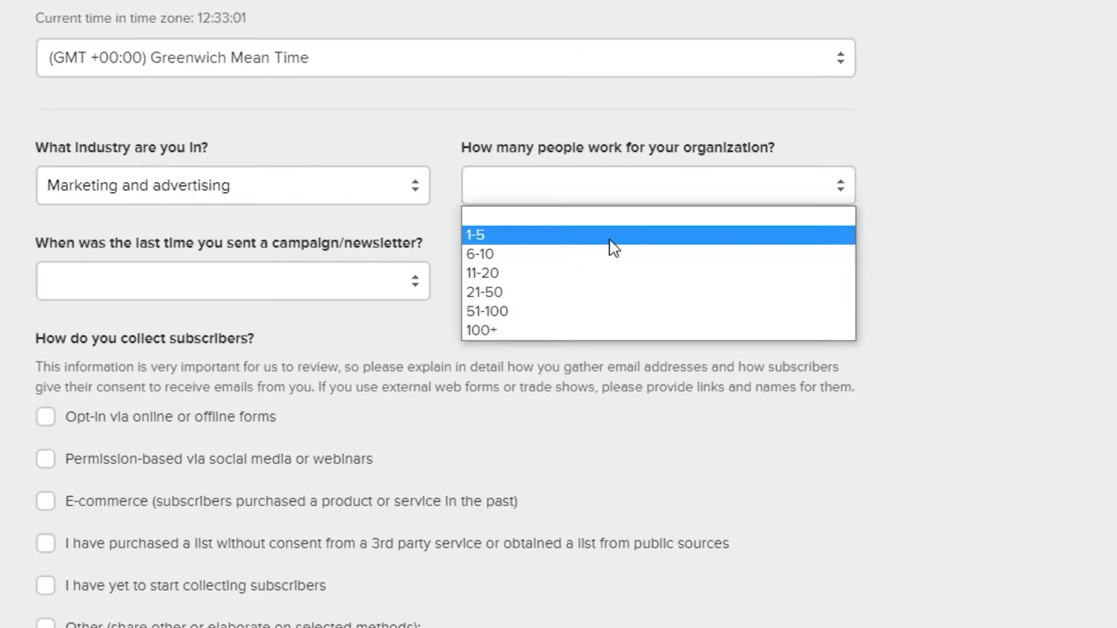
left_click(597, 255)
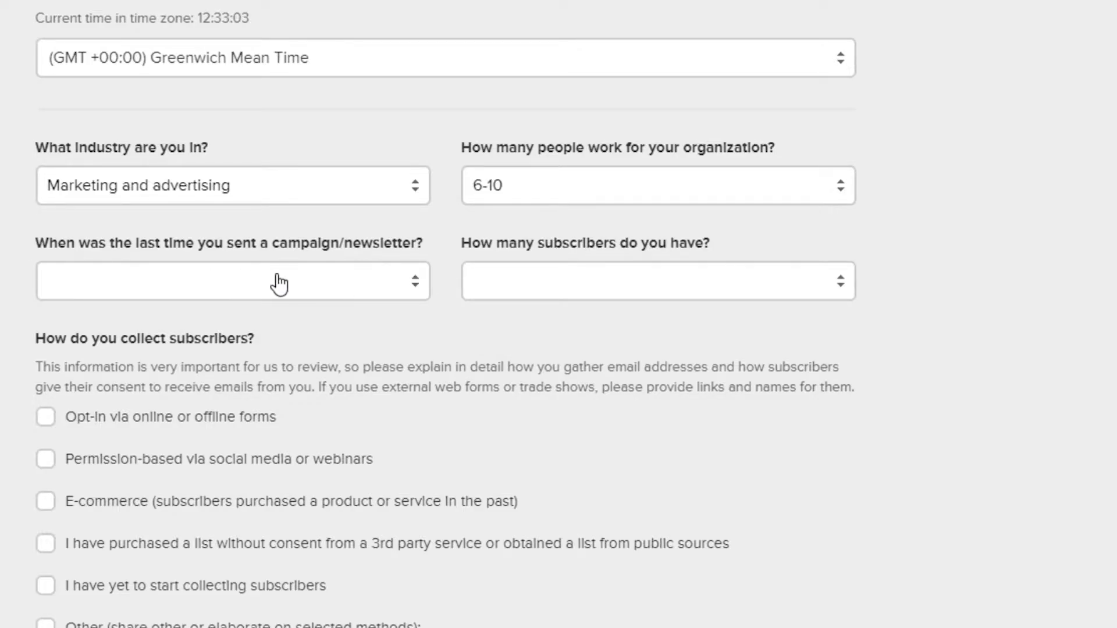
Answer that no campaign has been sent yet and subscribers number under 1,000.
left_click(414, 291)
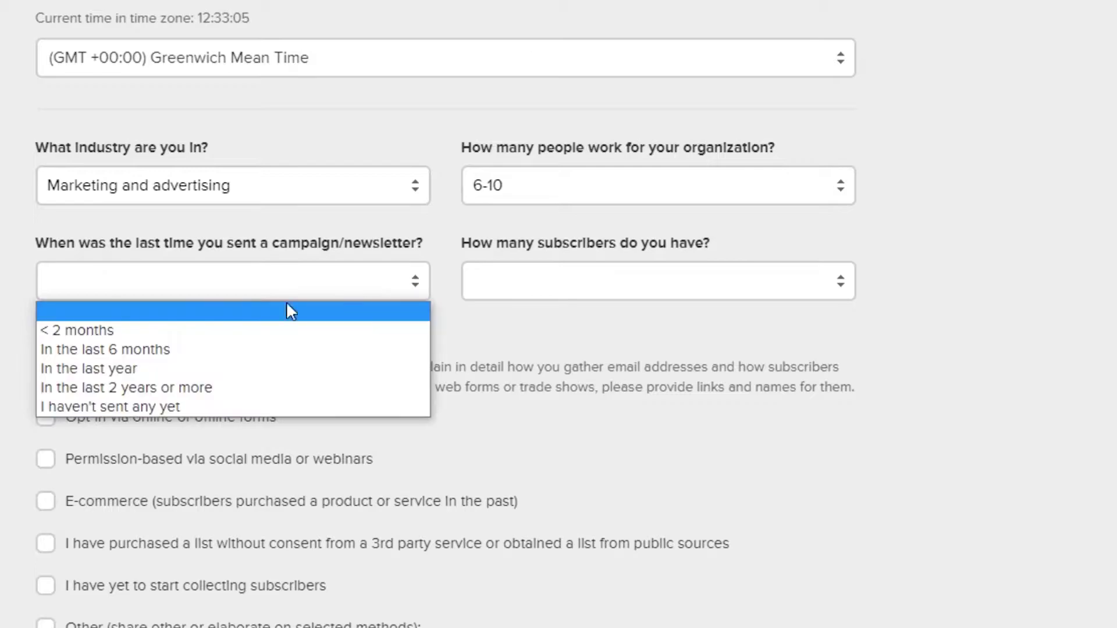
left_click(196, 406)
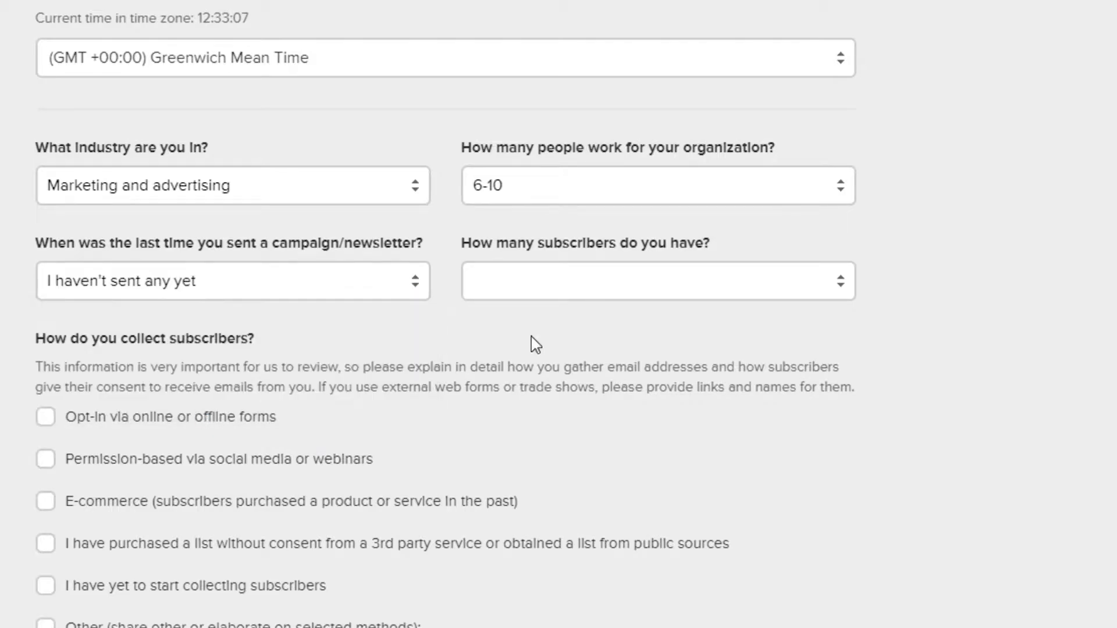
left_click(841, 282)
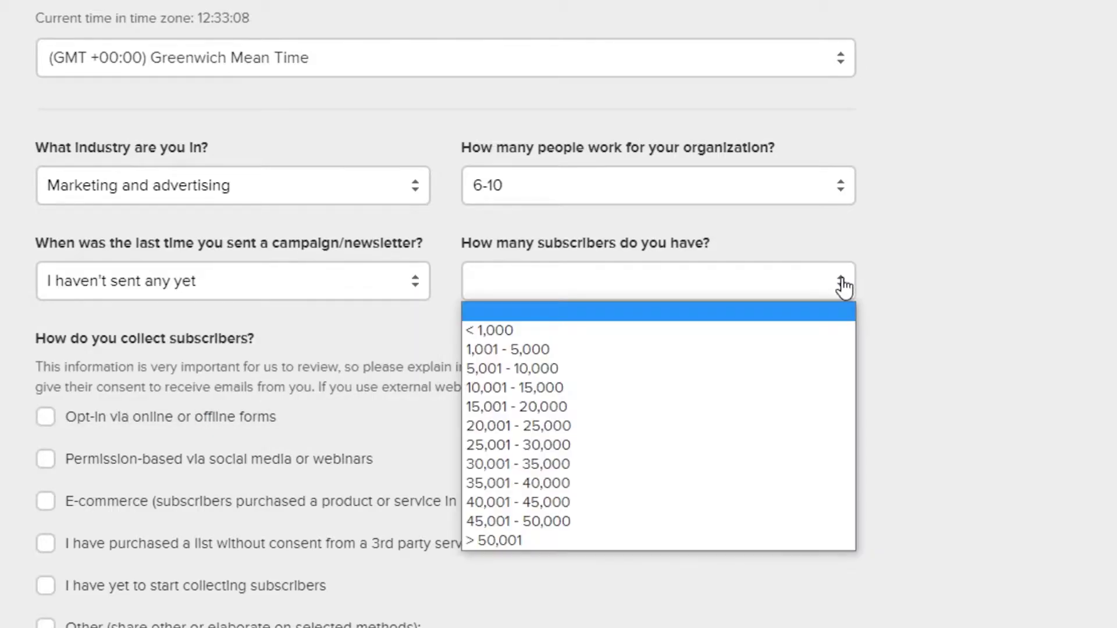
left_click(544, 330)
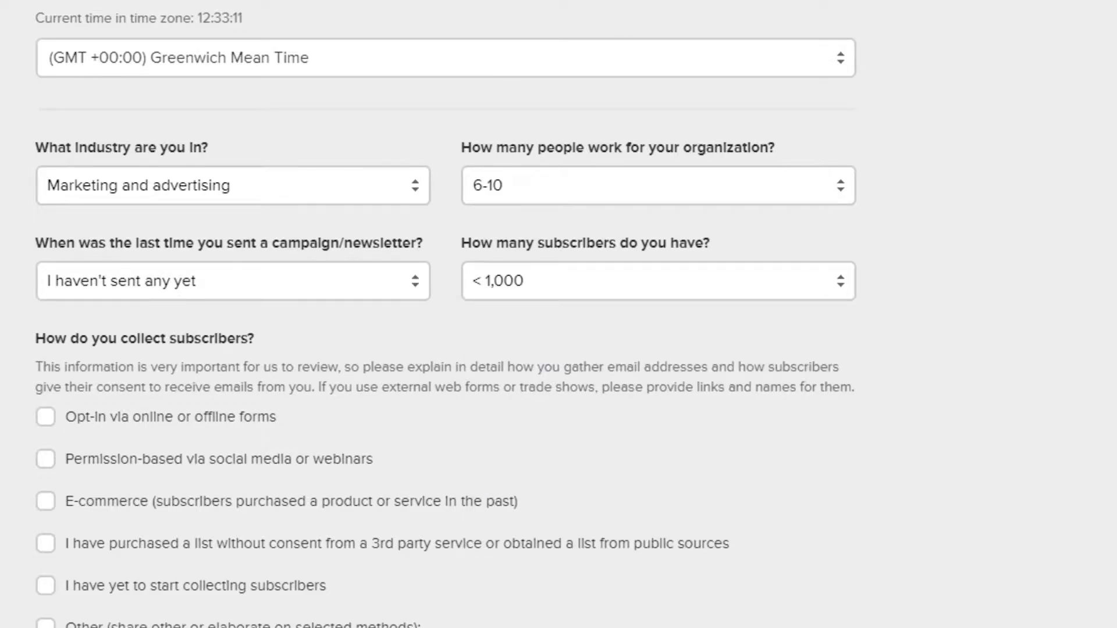
scroll(155, 180, "down", 5)
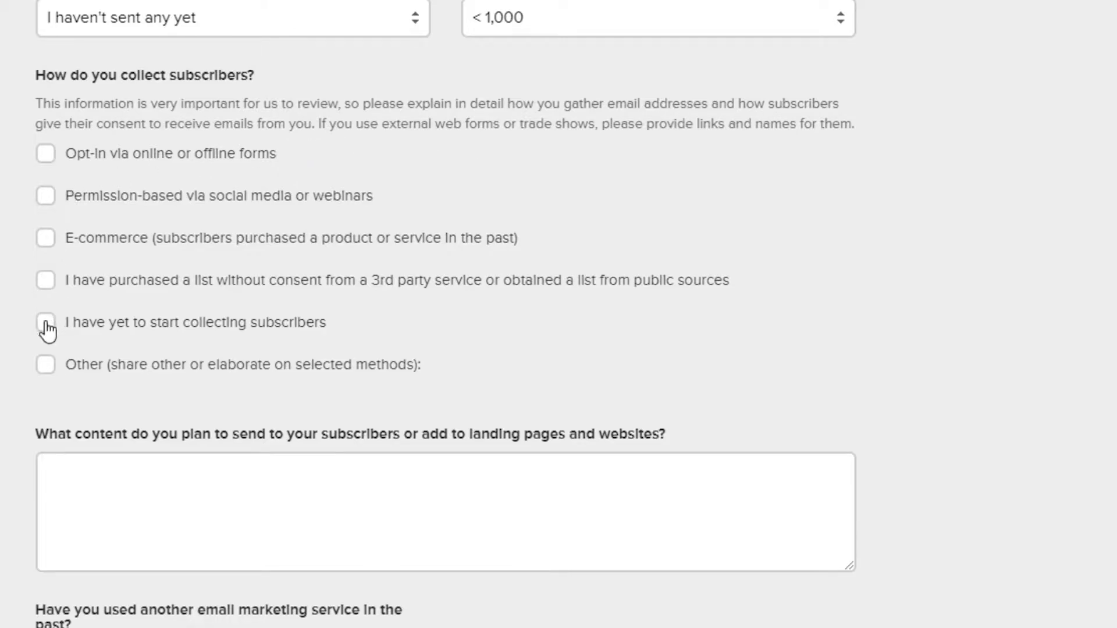
Mark subscriber collection as not started and answer No to other email services and website builders.
key("space")
scroll(297, 265, "down", 4)
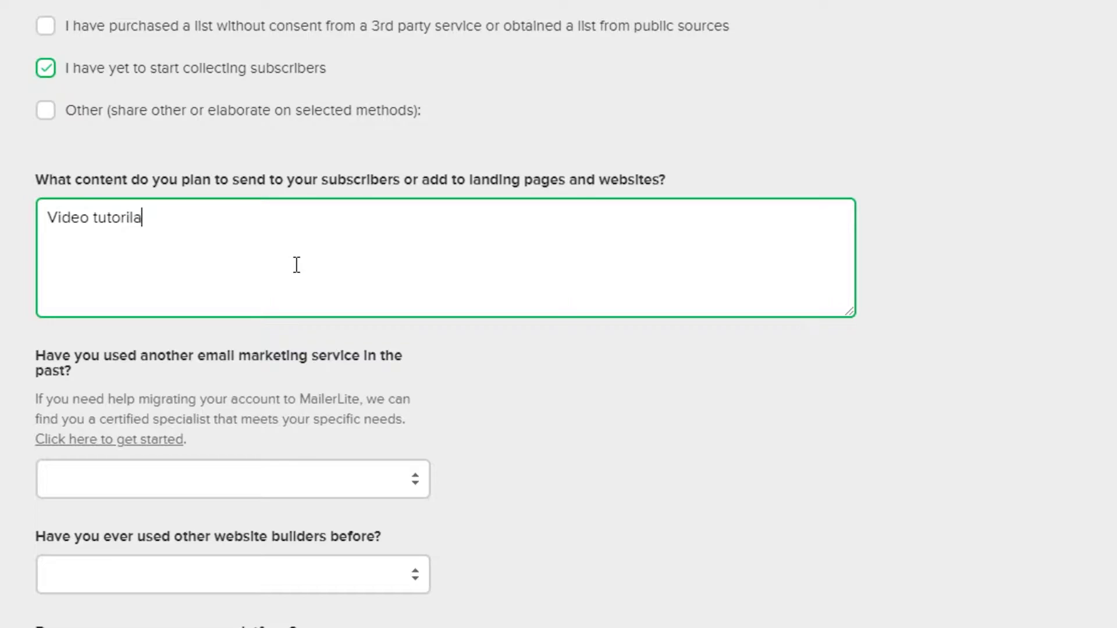
scroll(297, 265, "down", 5)
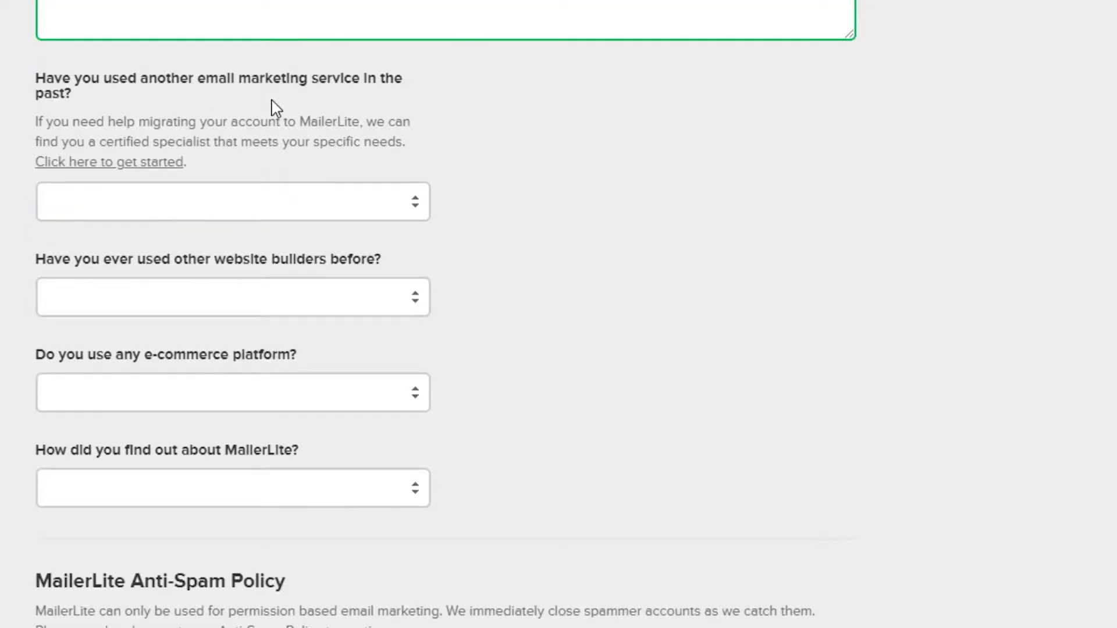
left_click(415, 203)
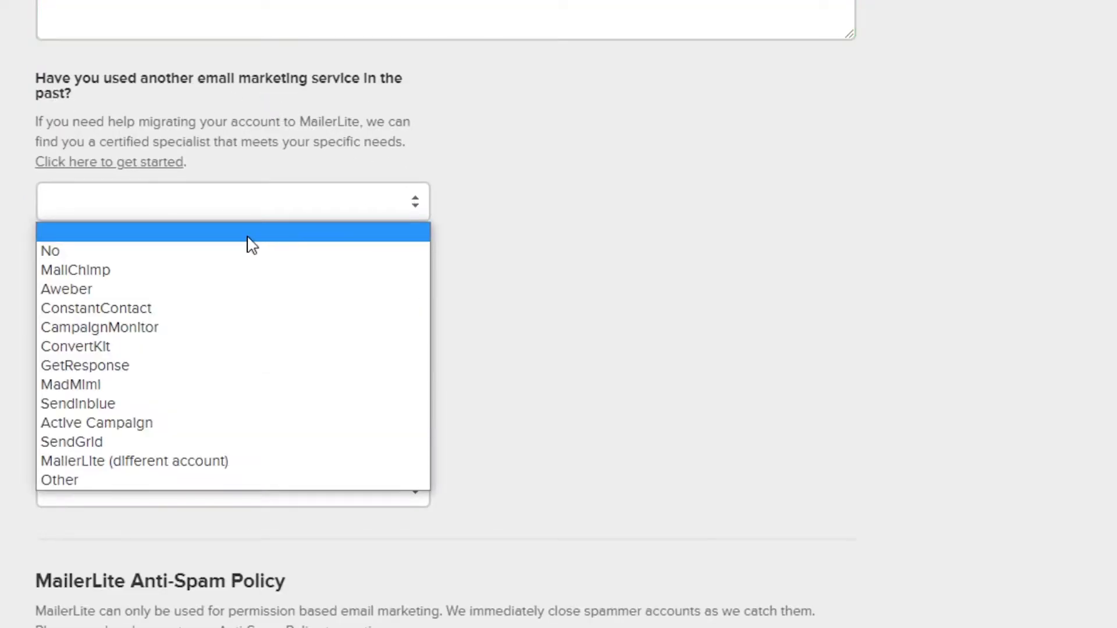
left_click(243, 260)
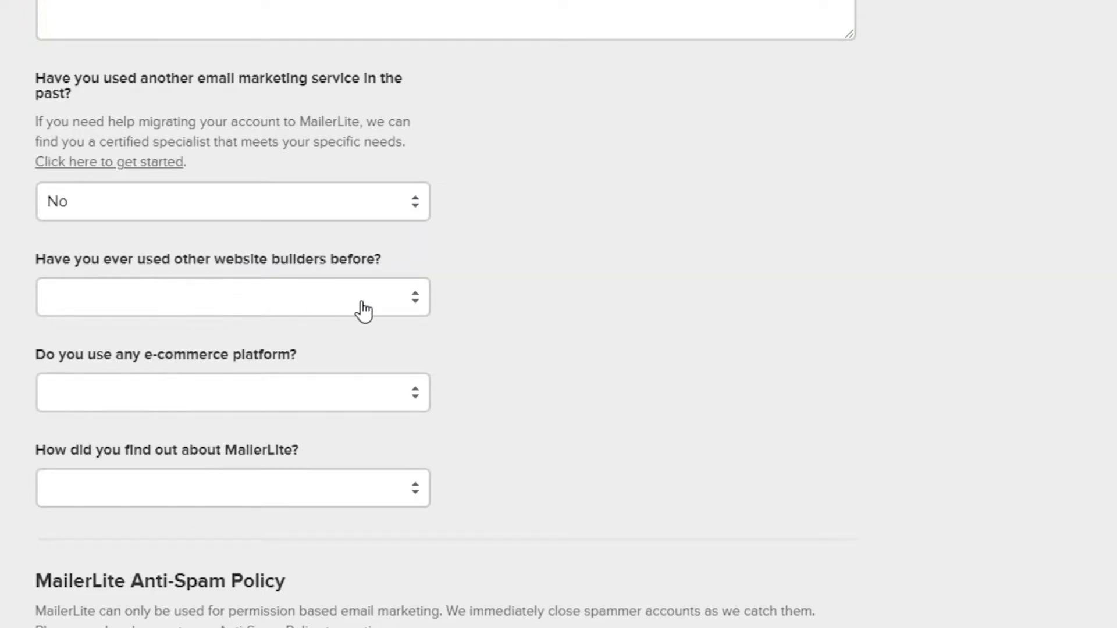
left_click(419, 298)
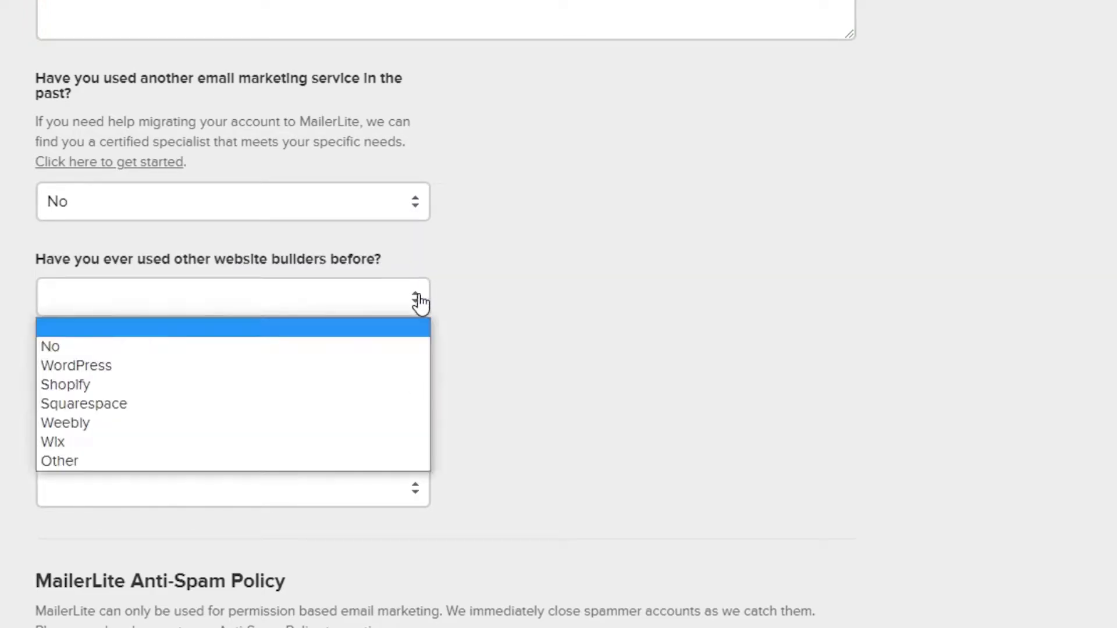
left_click(285, 340)
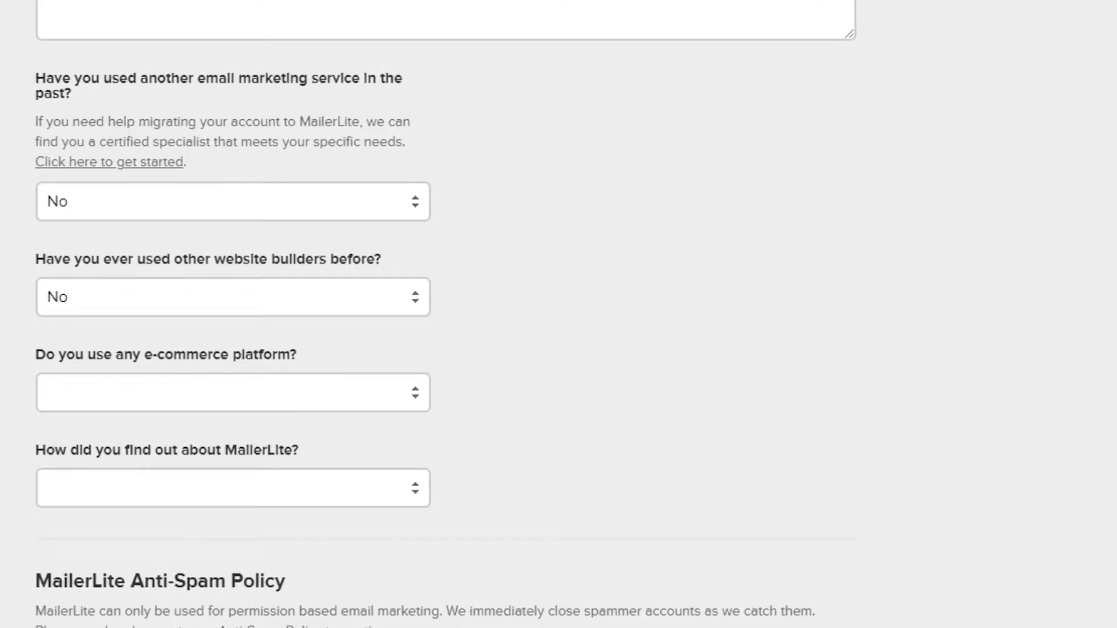
Answer No for e-commerce platform and give YouTube, specified as video, as the source.
scroll(658, 309, "down", 3)
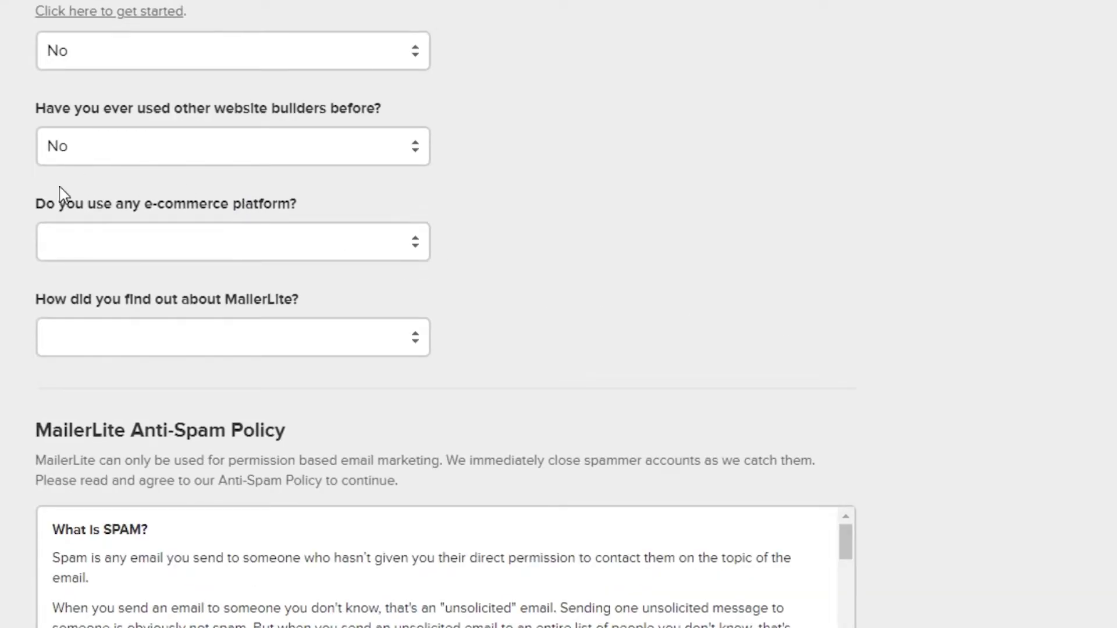
left_click(415, 251)
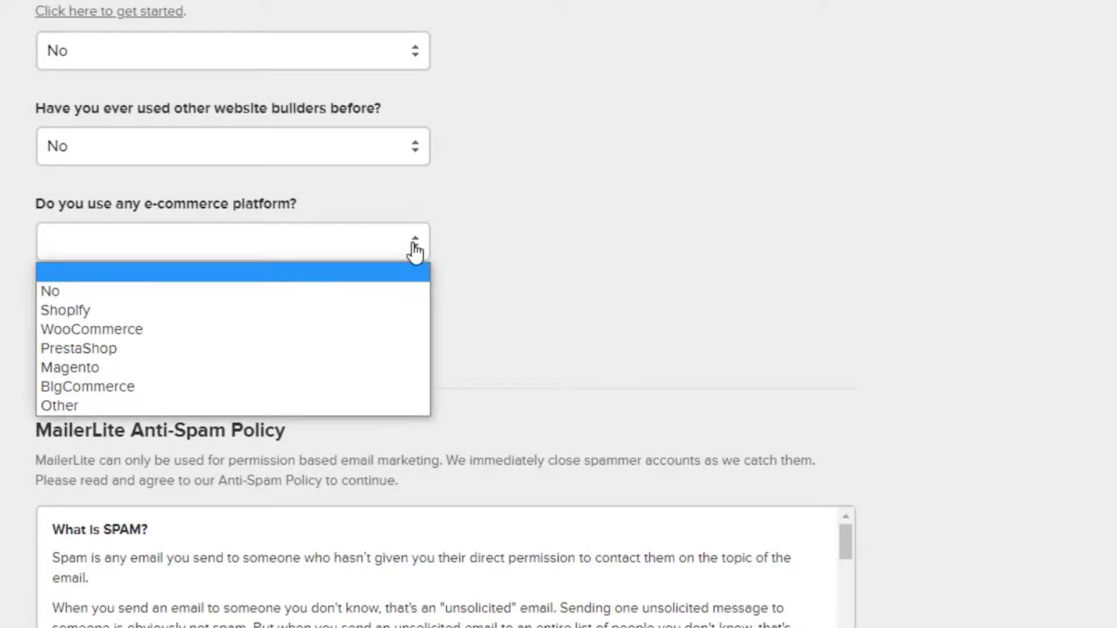
left_click(297, 291)
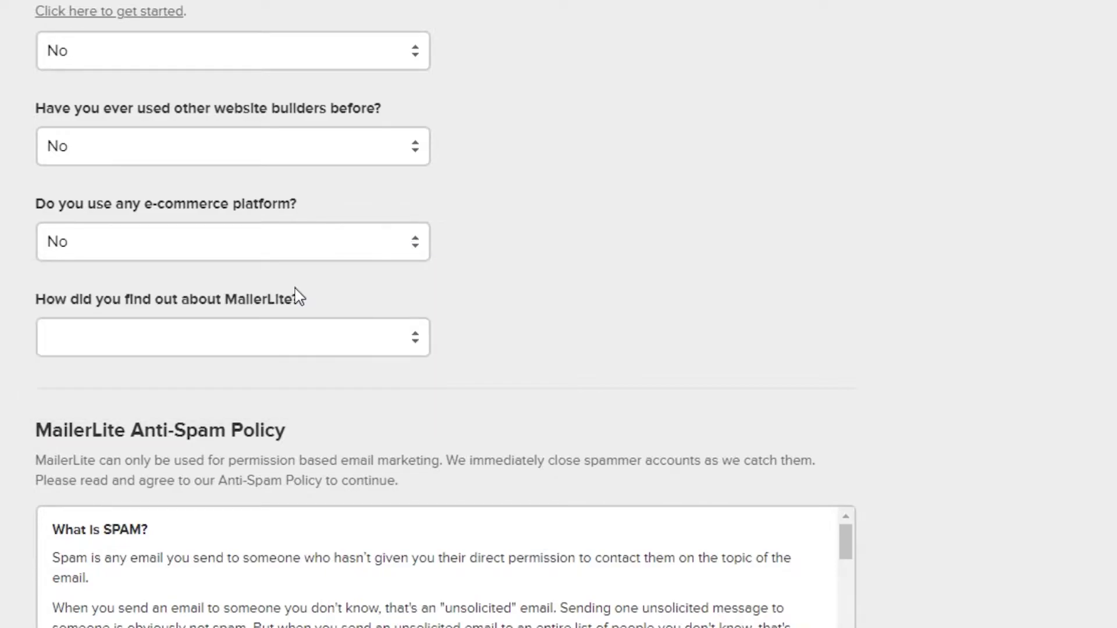
left_click(417, 347)
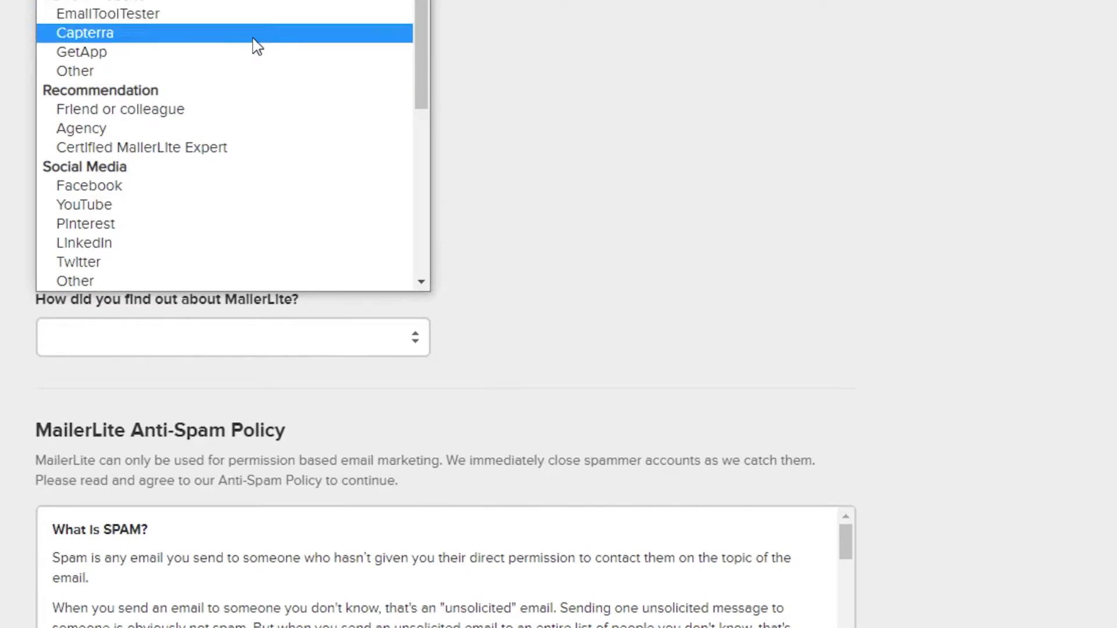
key("Escape")
scroll(465, 209, "down", 3)
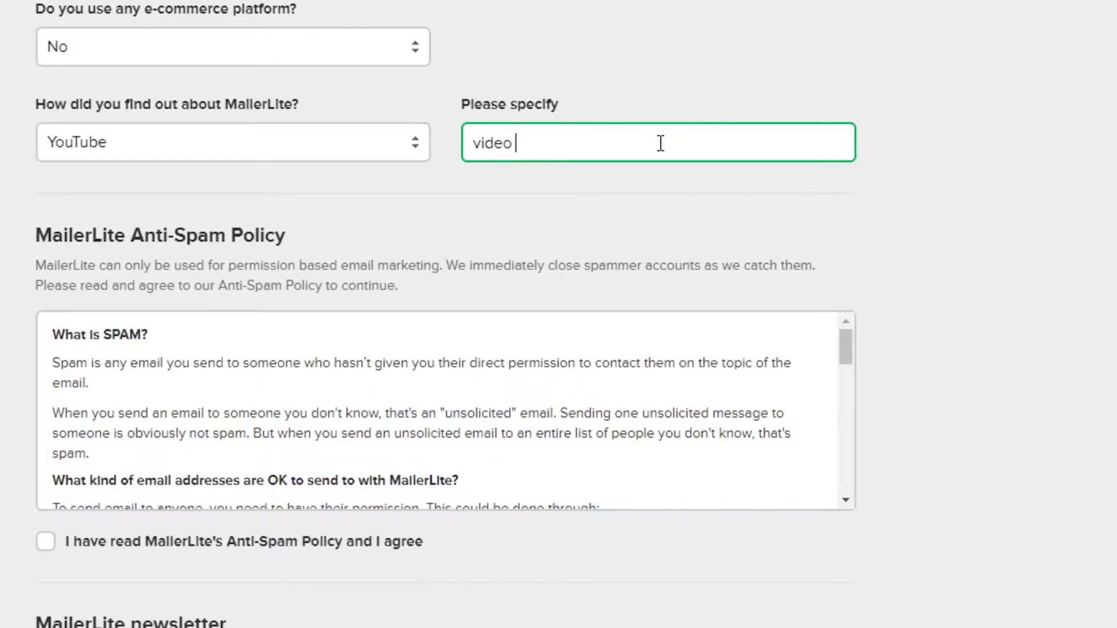
Accept the Anti-Spam Policy, tick the 'I'm not a robot' captcha and save the profile.
scroll(750, 227, "down", 3)
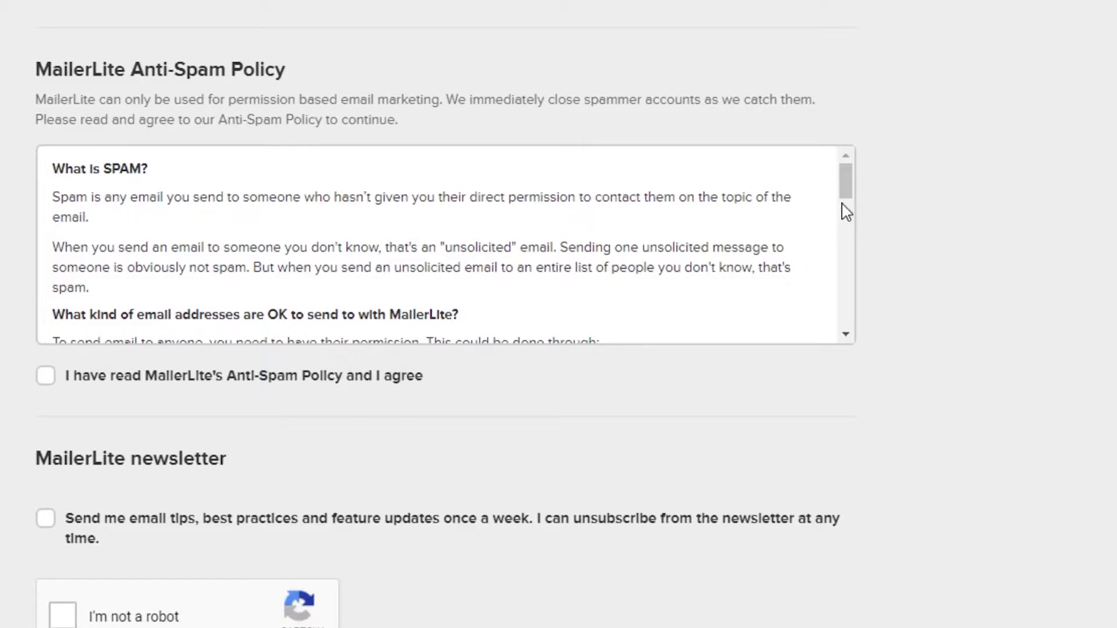
left_click_drag(849, 194, 853, 361)
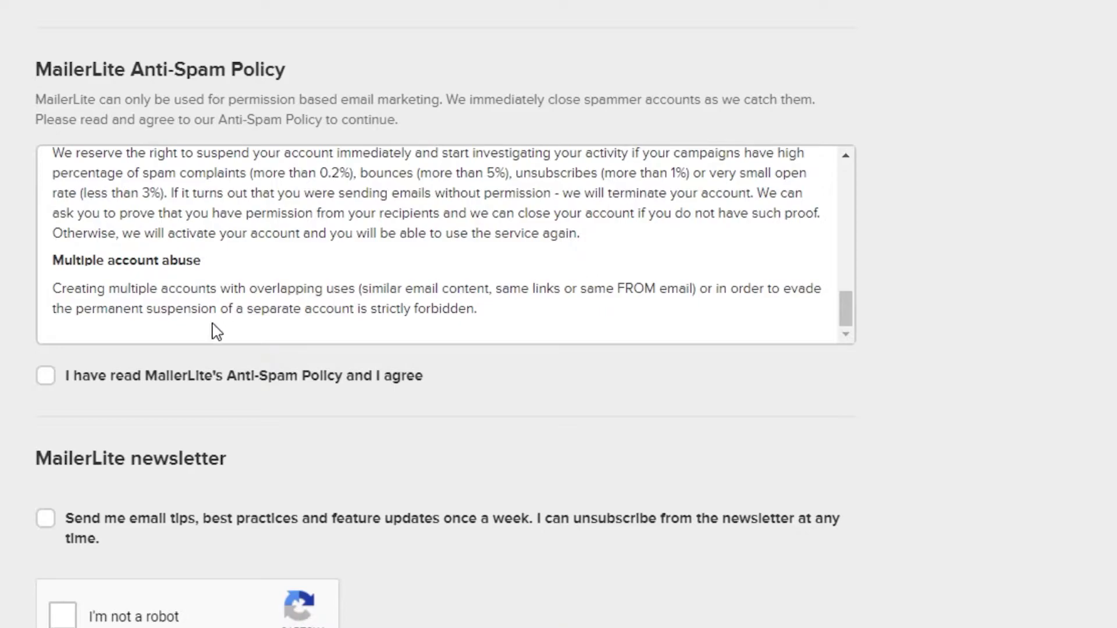
left_click(46, 377)
scroll(906, 422, "down", 3)
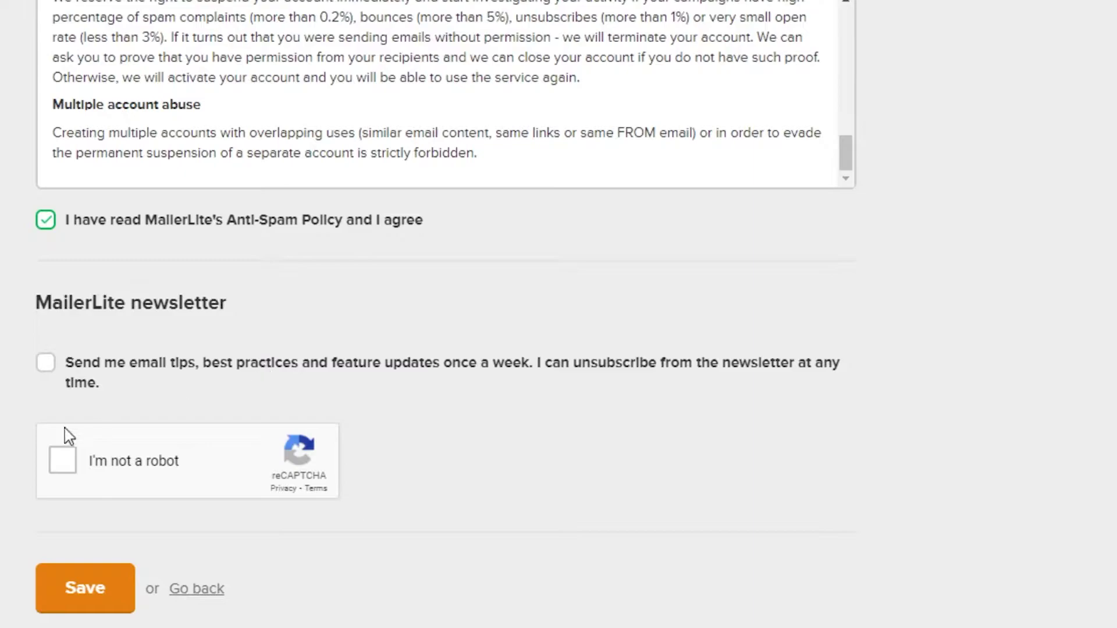
left_click(64, 461)
left_click(105, 590)
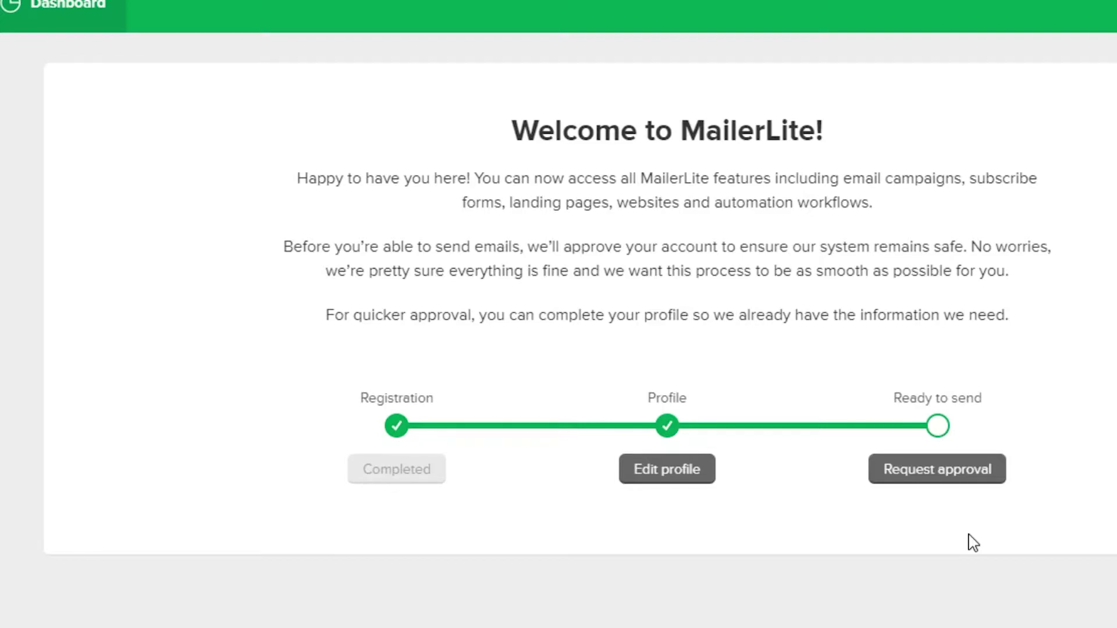
Open the Request for approval page with website verification as the method.
left_click(952, 476)
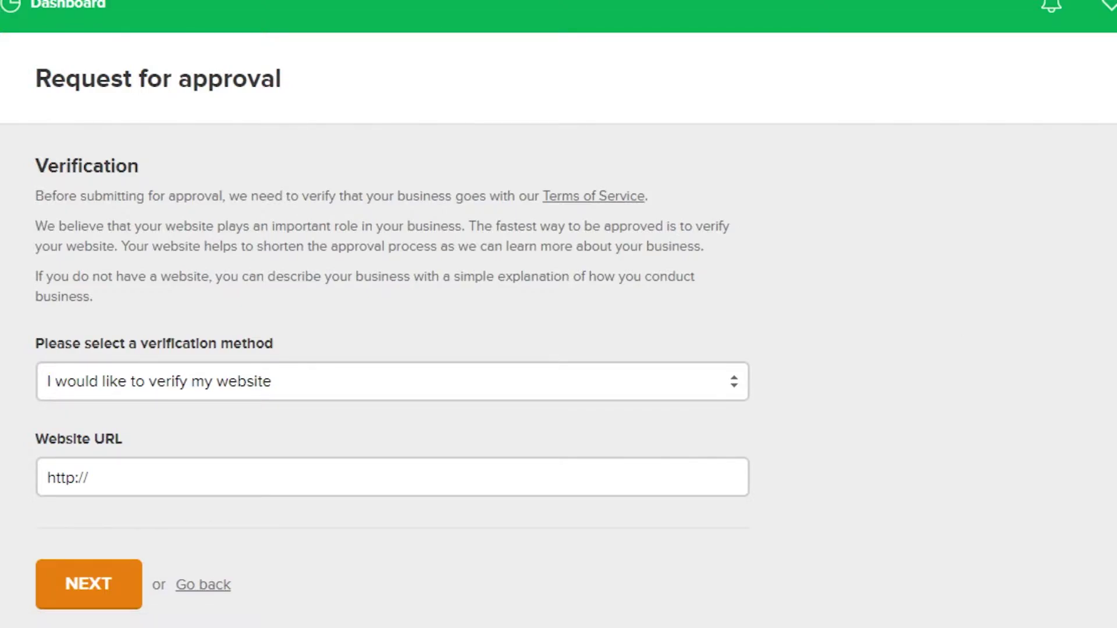
scroll(558, 314, "down", 1)
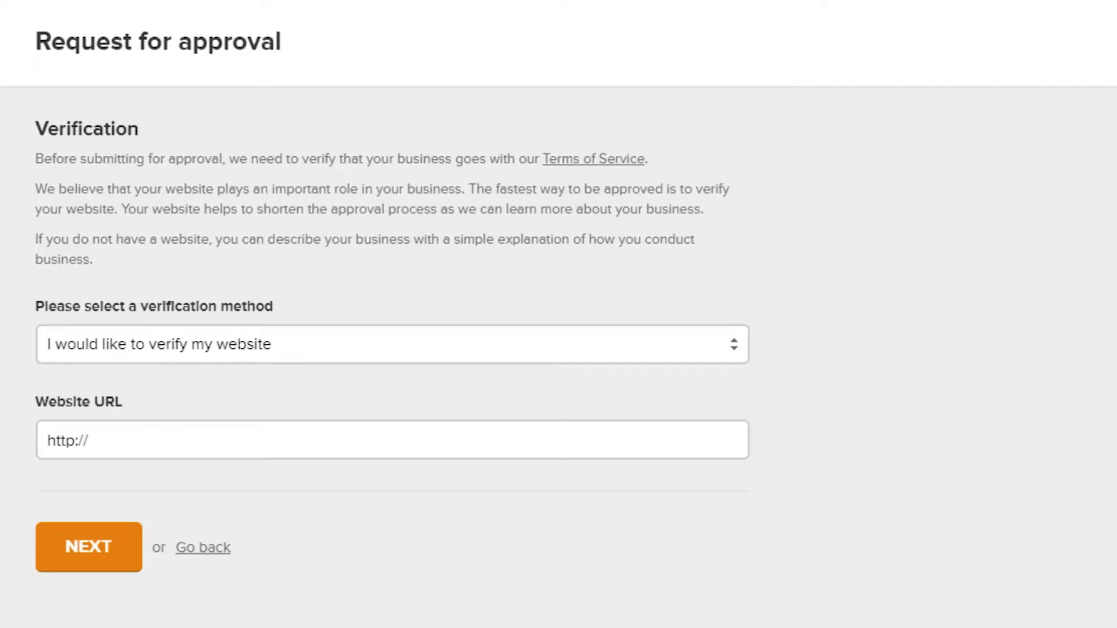
scroll(559, 315, "up", 1)
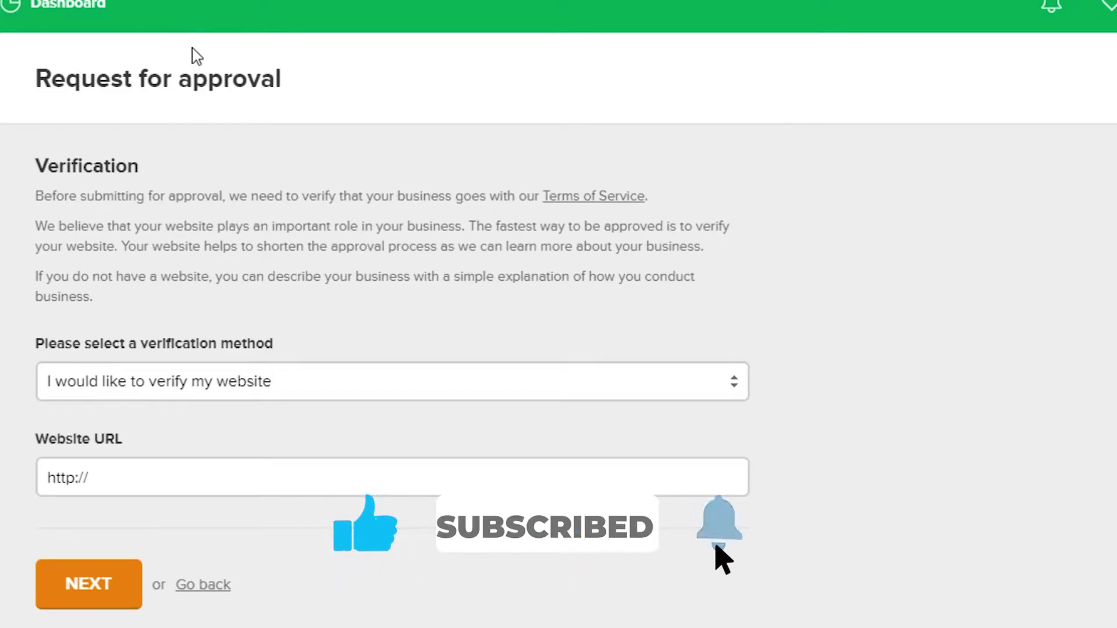
Go from the dashboard to Campaigns and start a new Regular campaign.
left_click(68, 25)
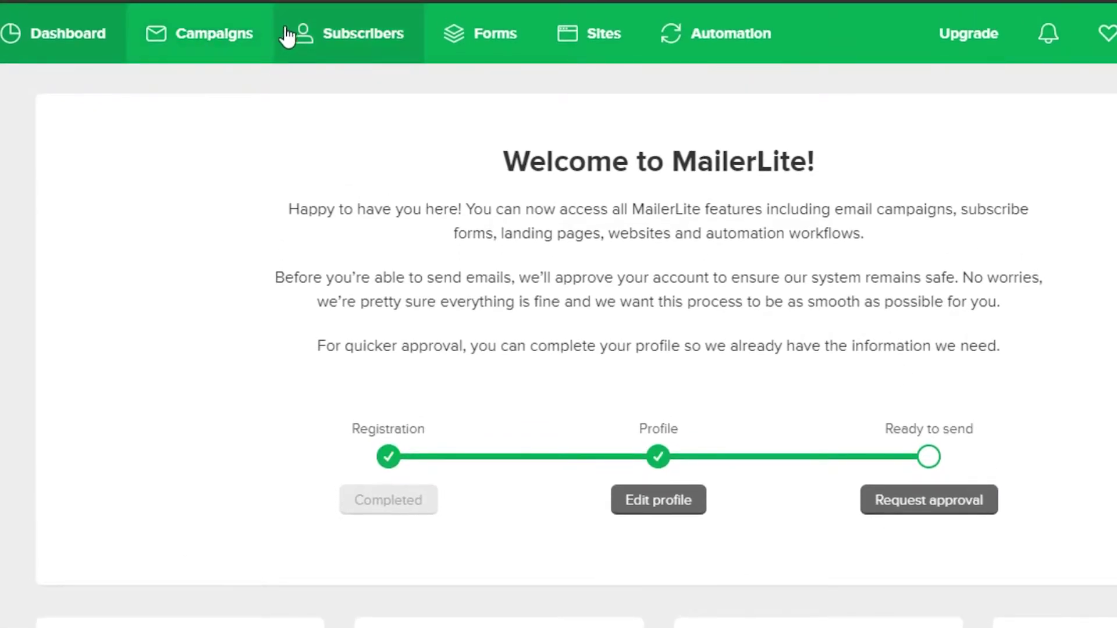
left_click(198, 49)
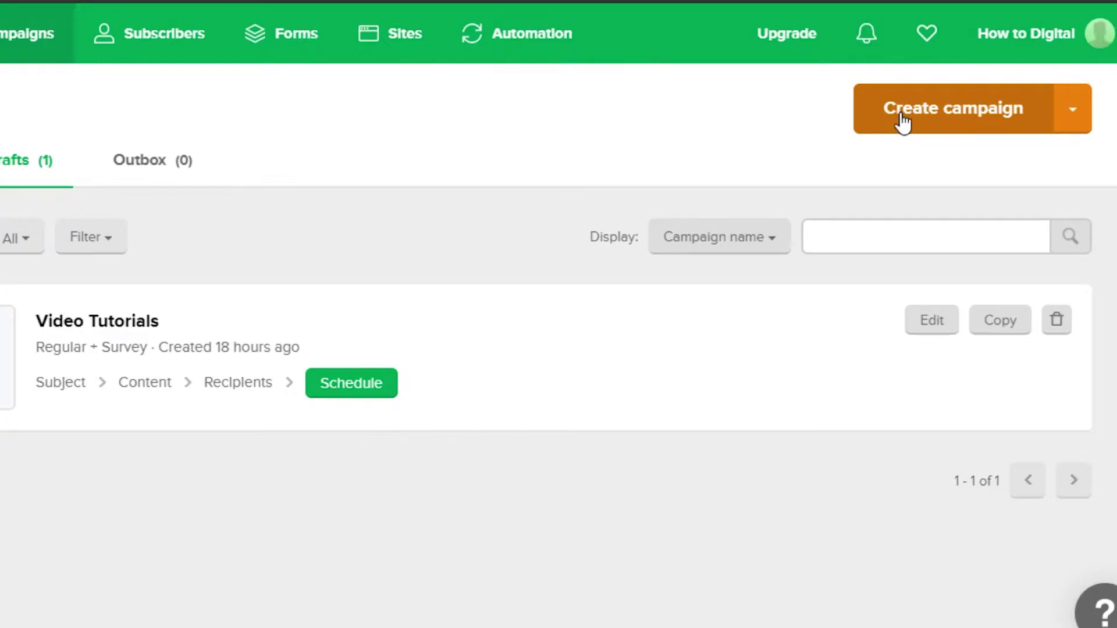
left_click(902, 122)
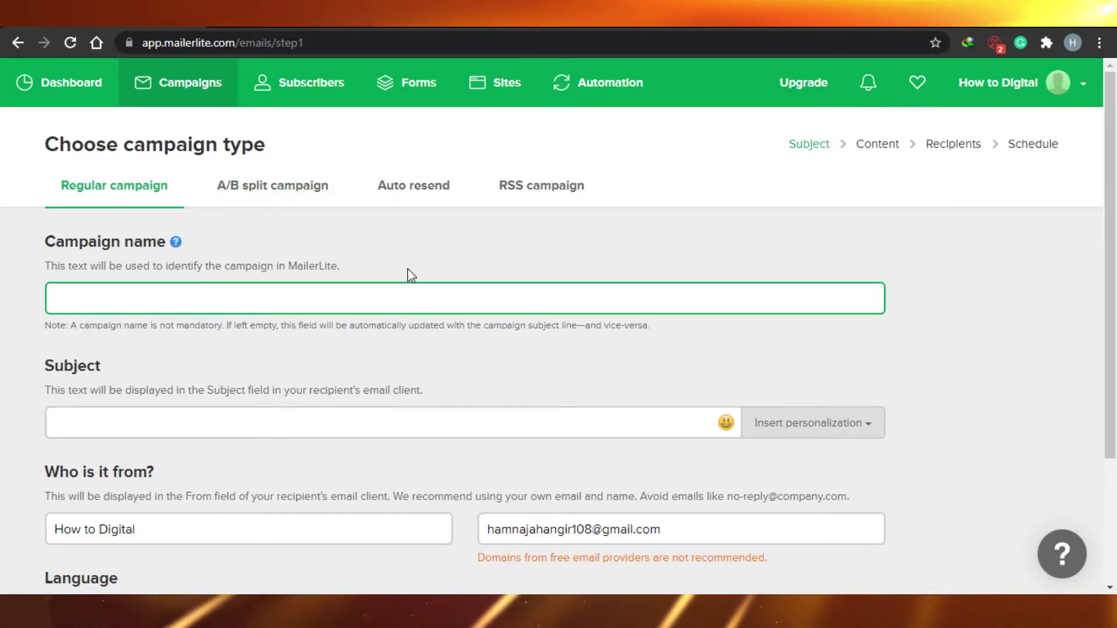
Name the campaign 'Video Tutorials' with subject 'videos' and proceed to the content step.
left_click(260, 306)
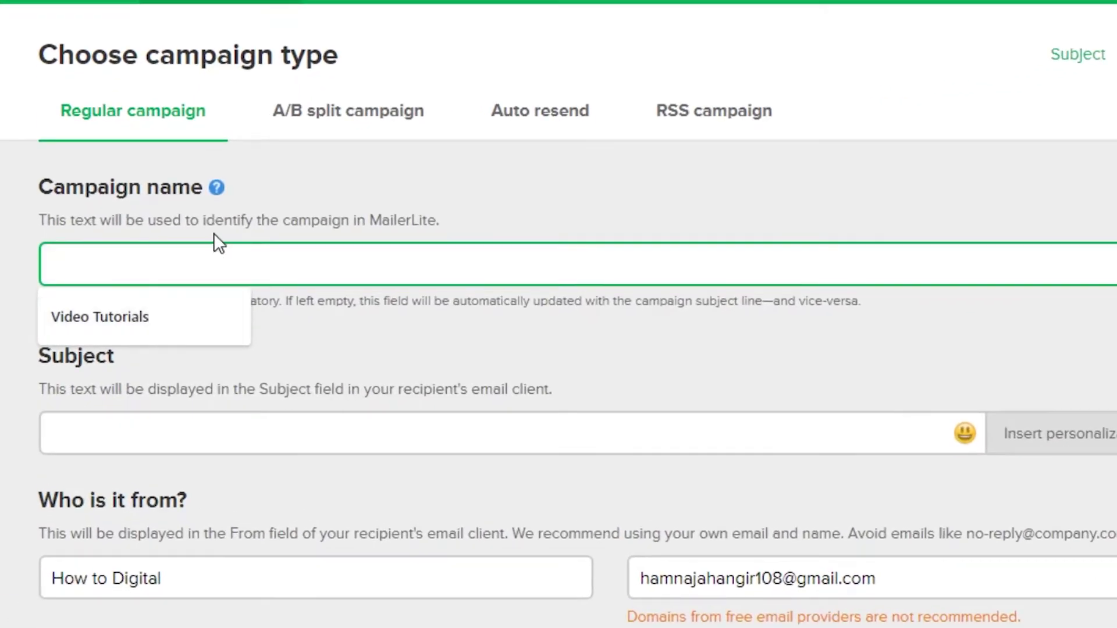
left_click(208, 308)
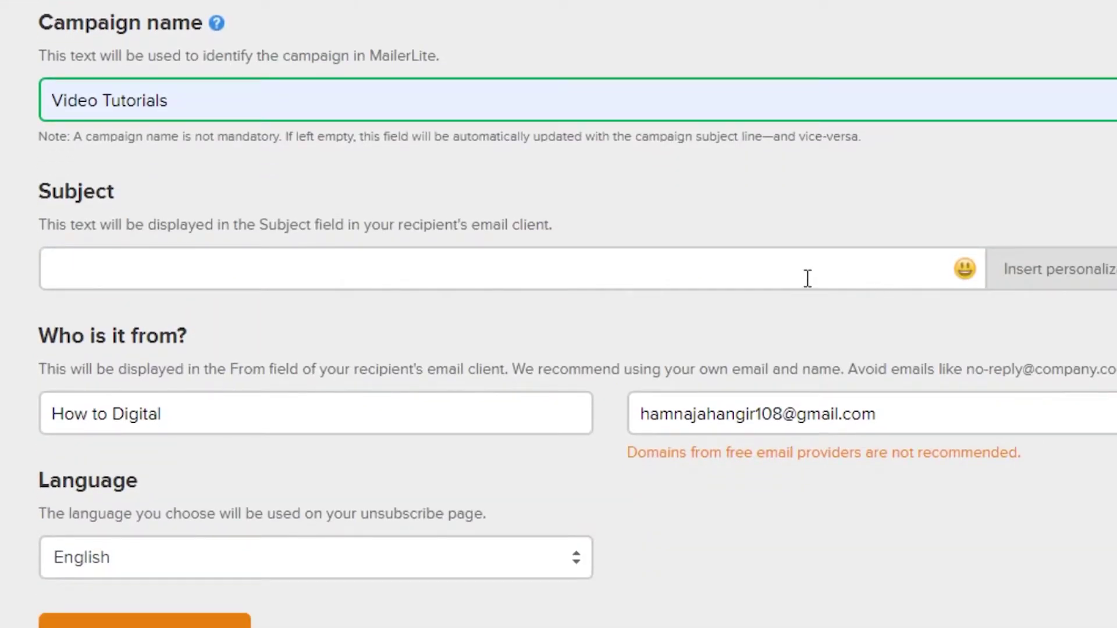
left_click(805, 442)
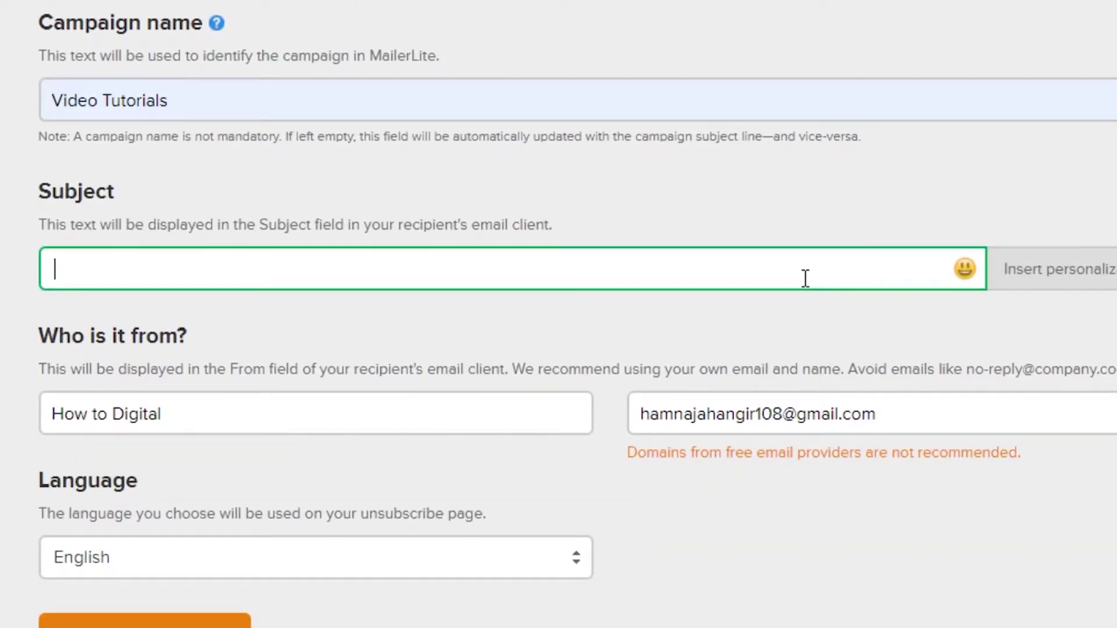
type("videos")
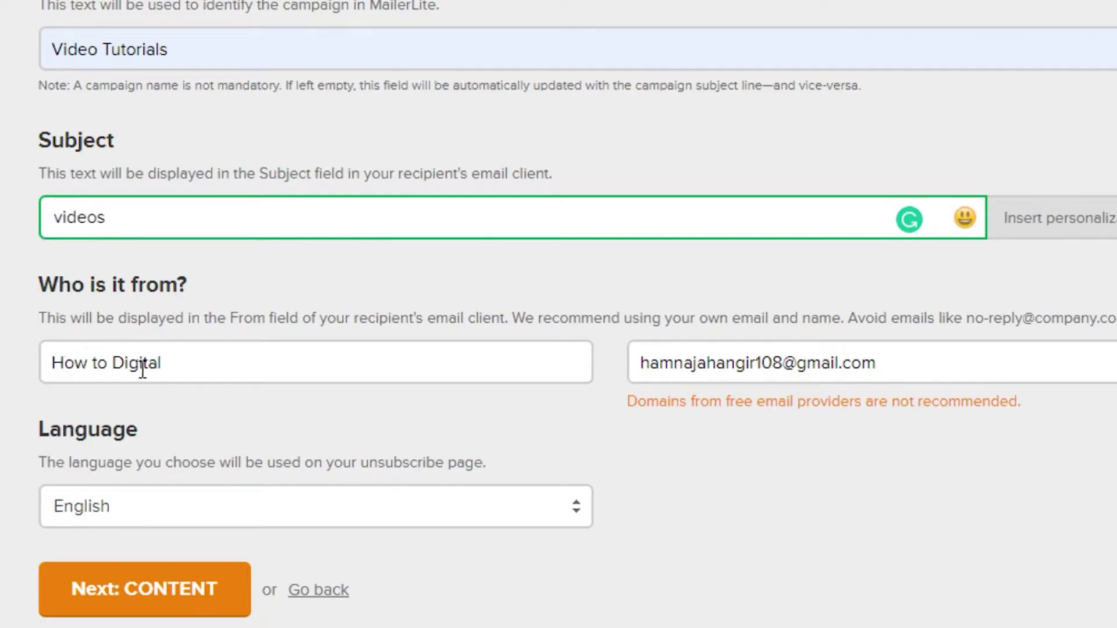
scroll(576, 308, "down", 1)
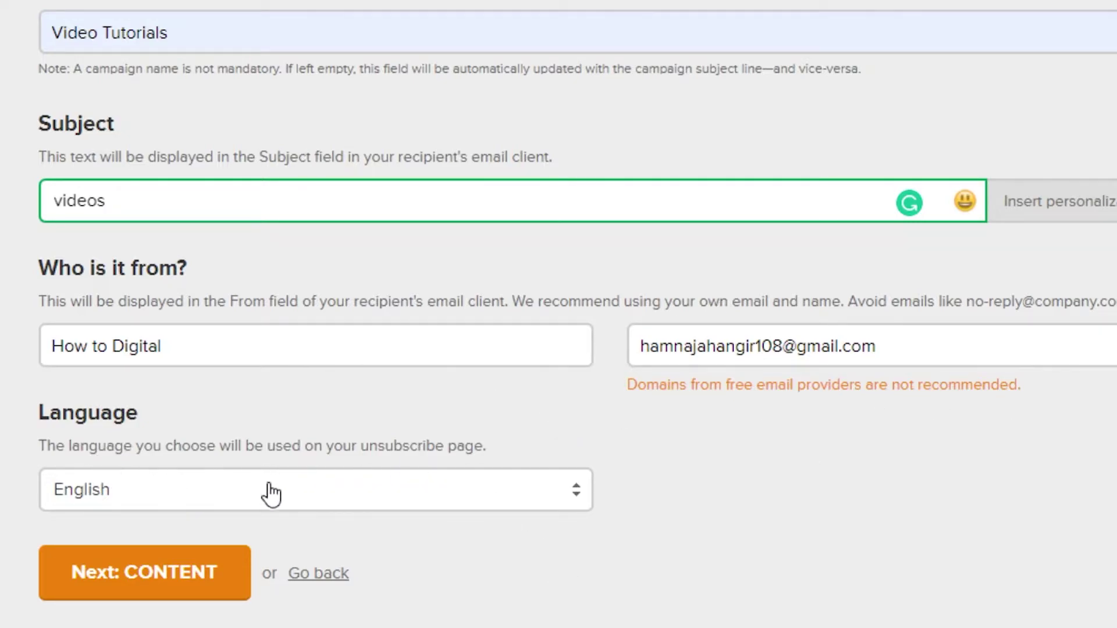
left_click(203, 578)
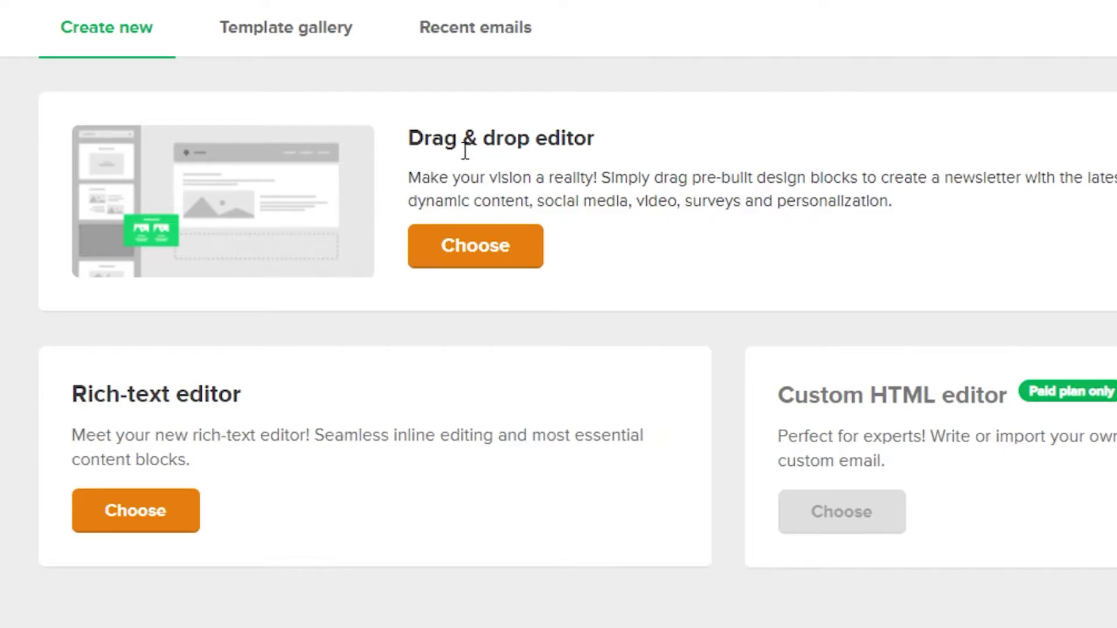
Choose the Drag & drop editor and browse the All blocks categories in the sidebar.
left_click(505, 256)
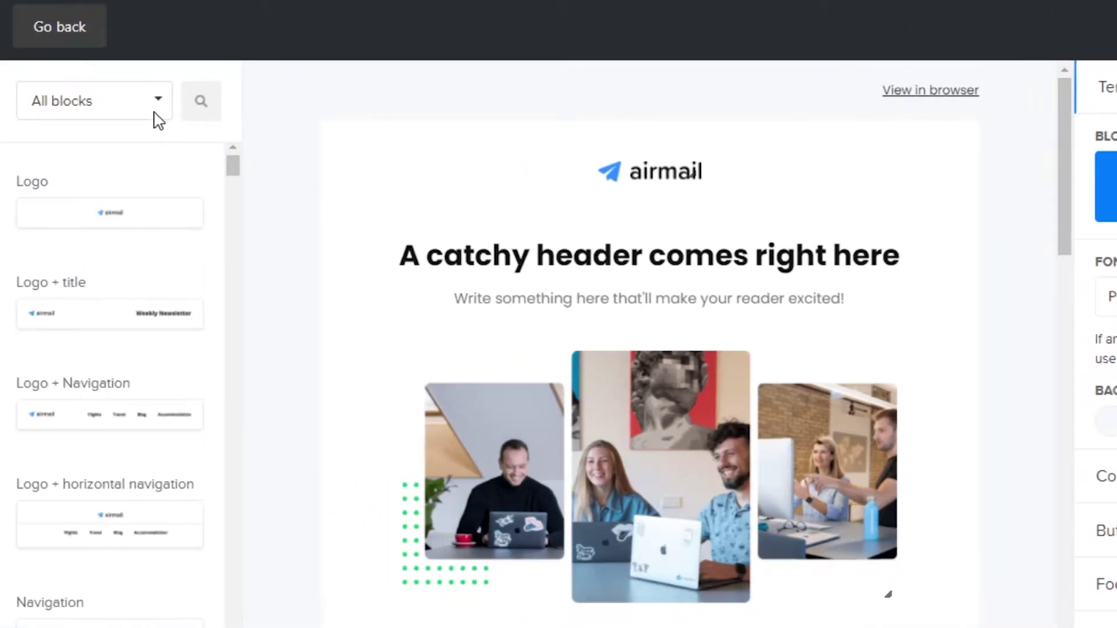
left_click(159, 104)
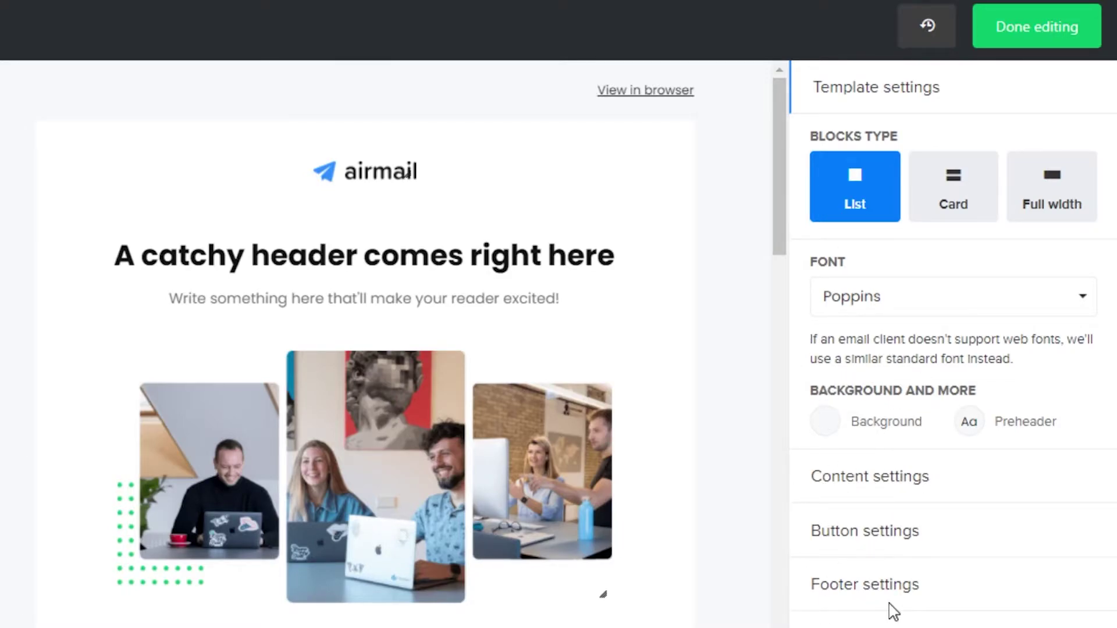
Delete the airmail logo block from the top of the email.
left_click_drag(781, 169, 794, 113)
mouse_move(214, 147)
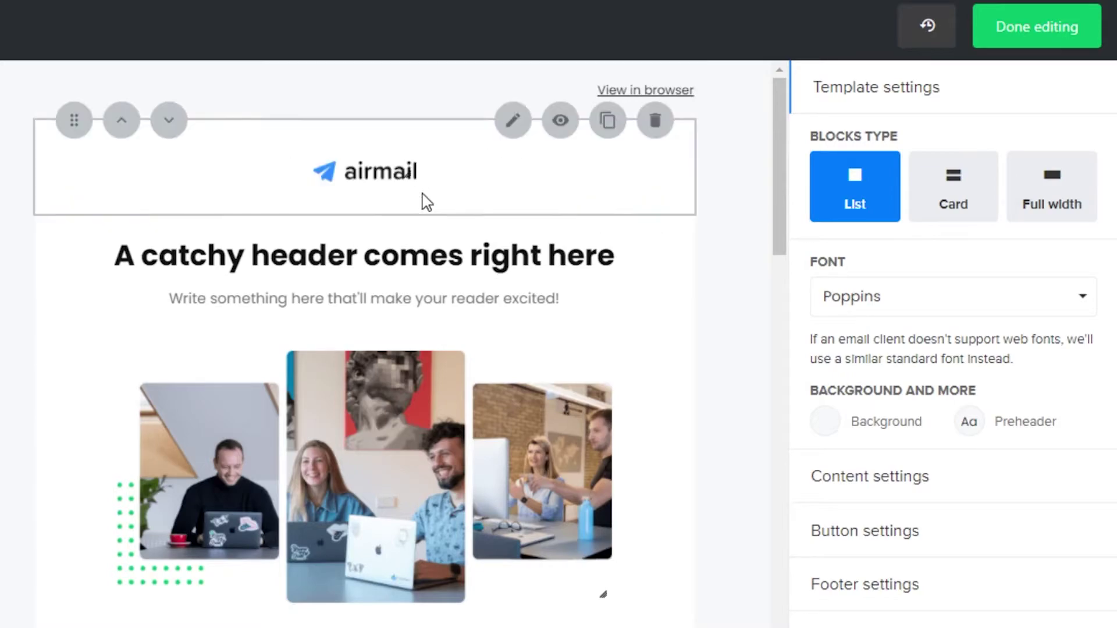
mouse_move(421, 223)
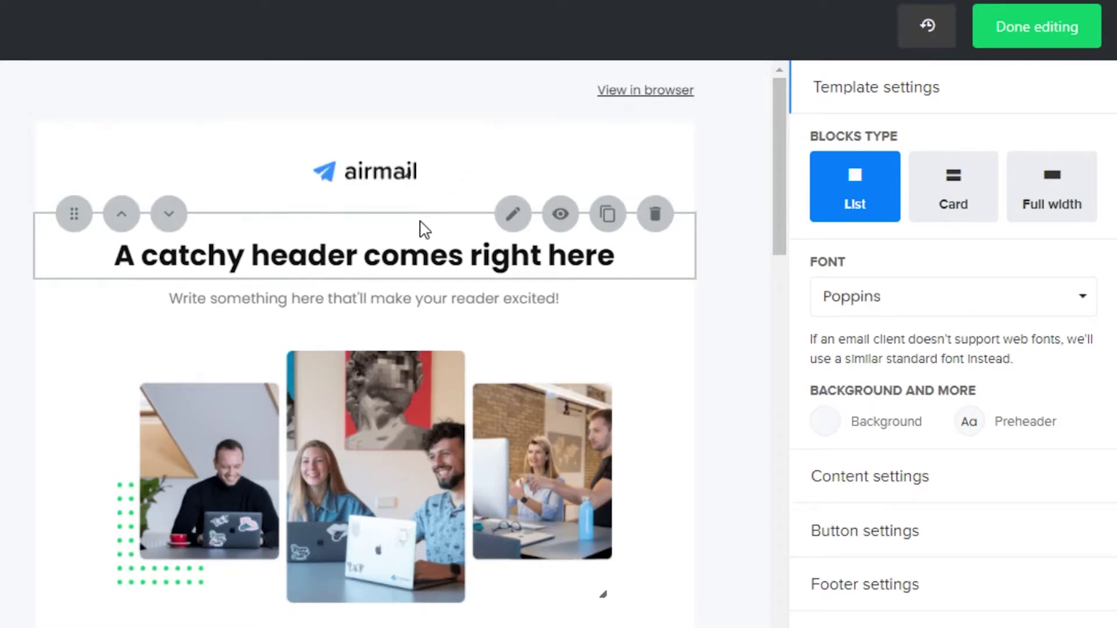
mouse_move(431, 172)
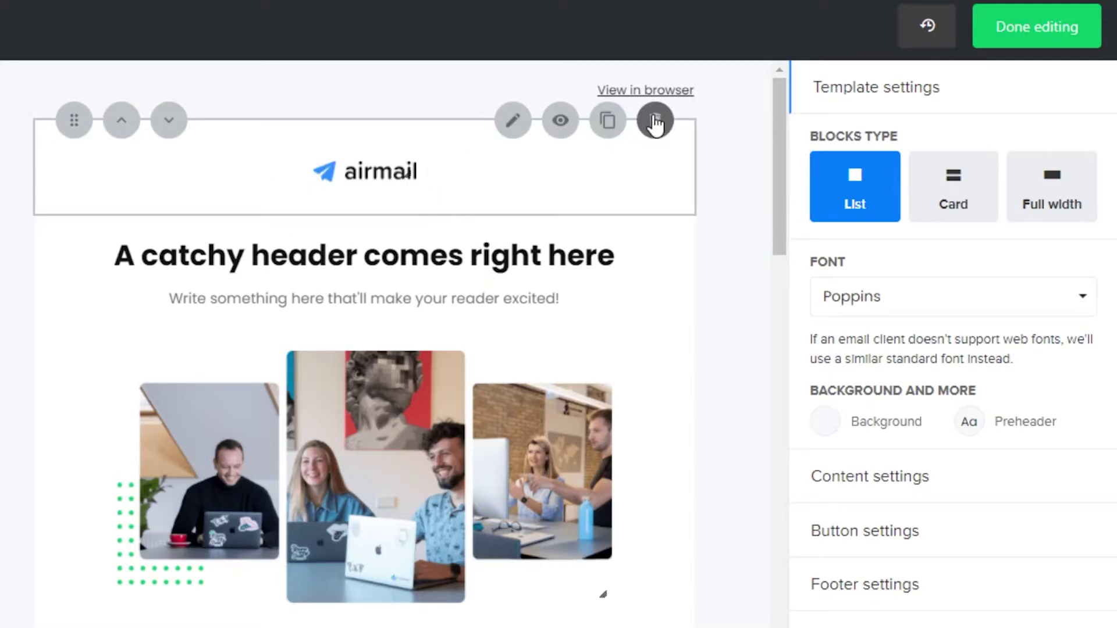
left_click(655, 121)
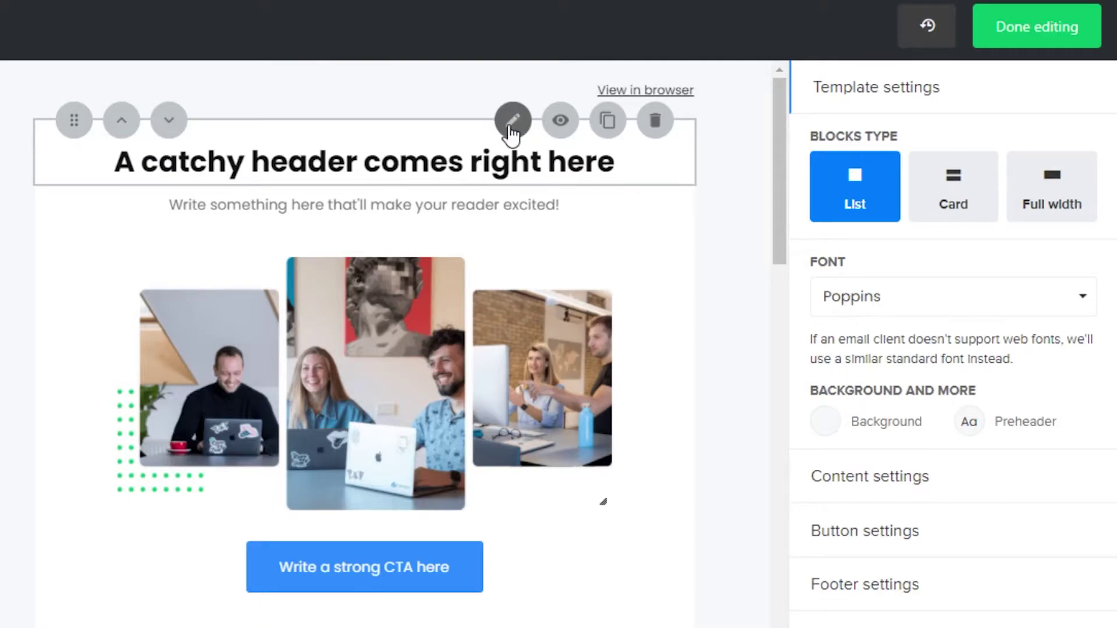
Change the main heading wording to 'How to Digital'.
left_click(511, 125)
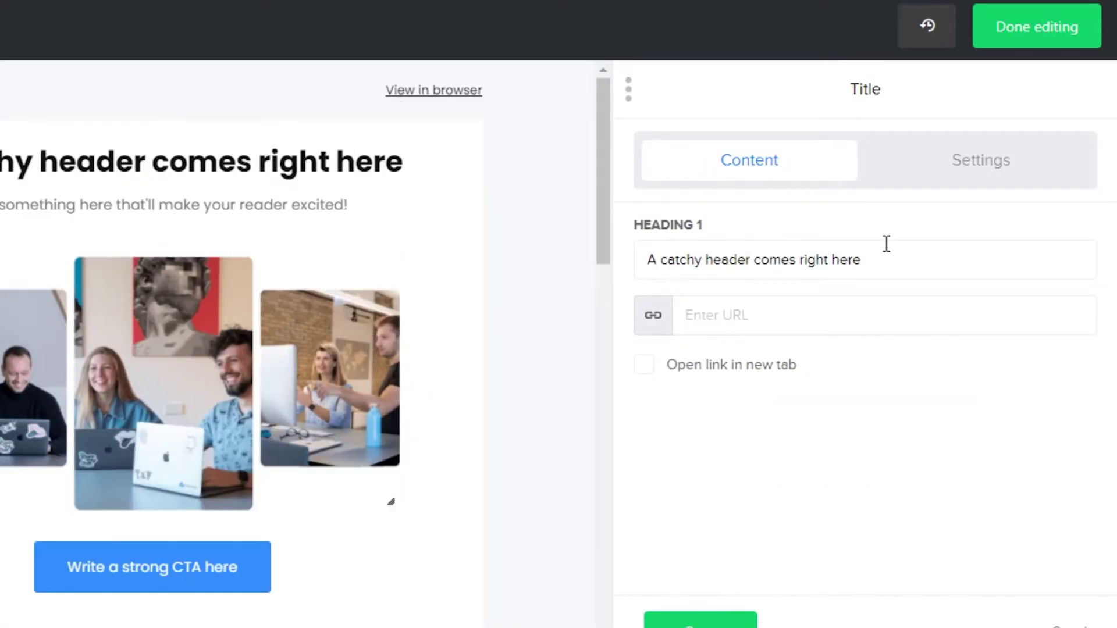
left_click(877, 271)
key("BackSpace")
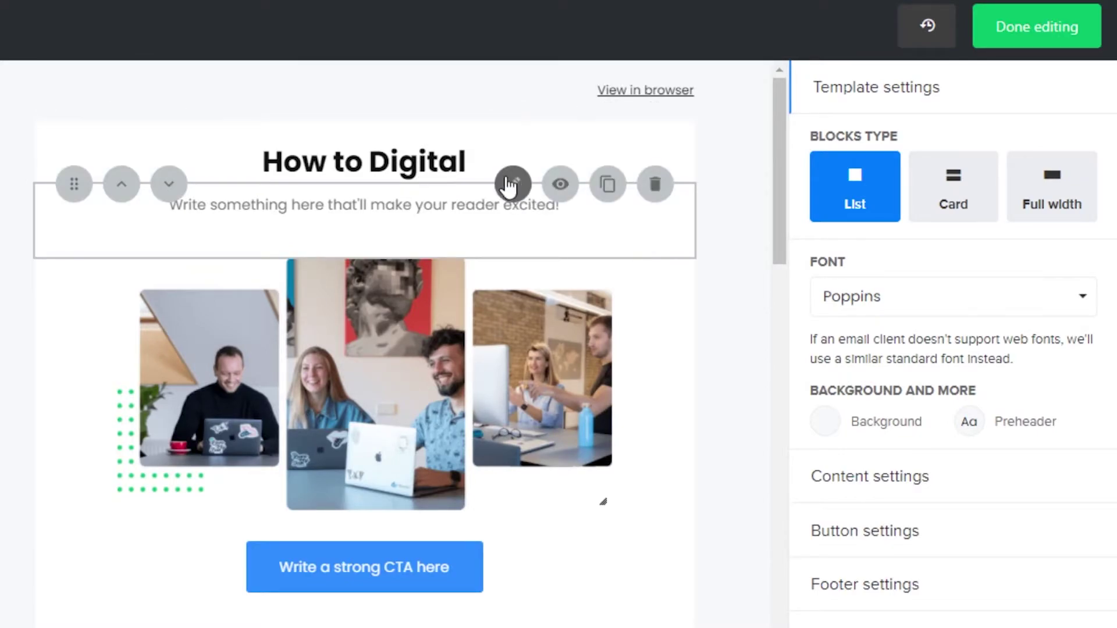
Replace the subtitle with 'New videos for you everyday !!!', center it and save.
left_click(513, 192)
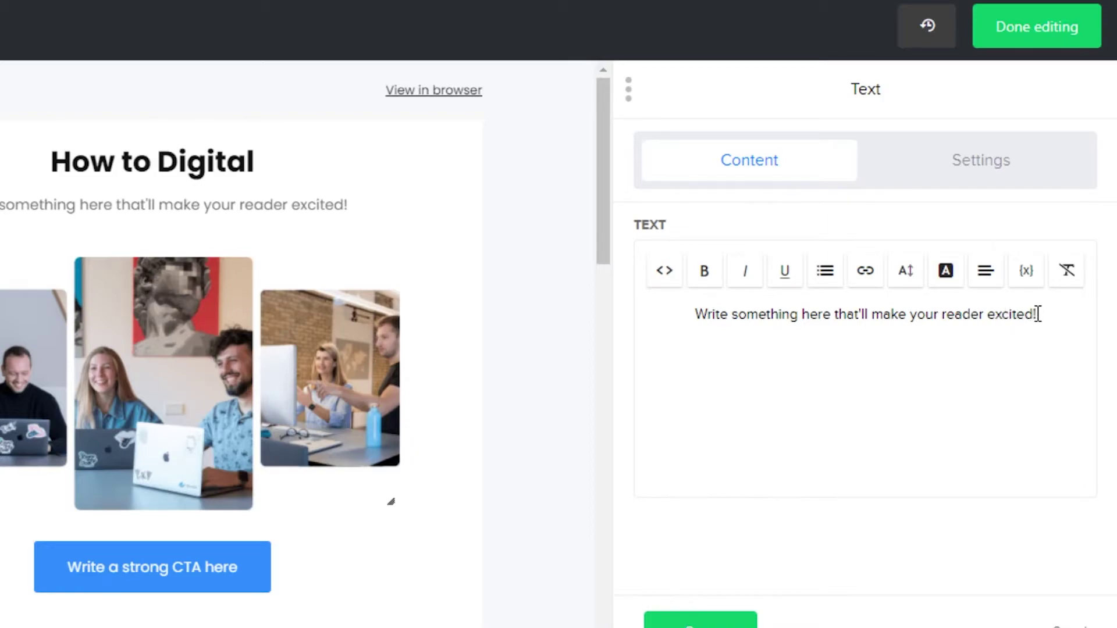
left_click(1038, 314)
key("BackSpace")
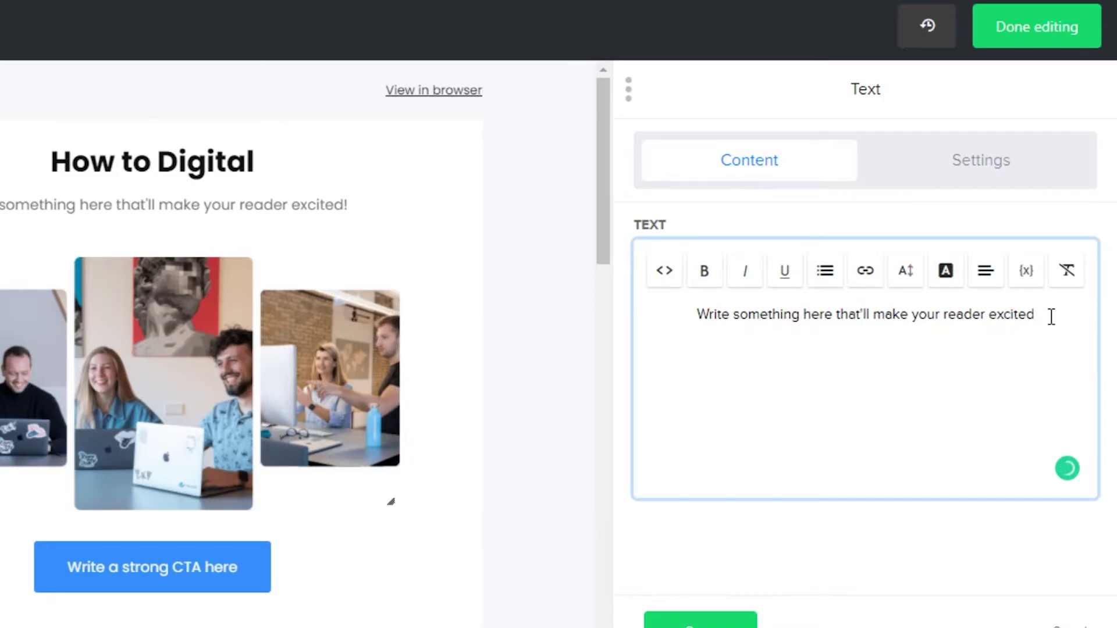
key("ctrl+a")
type("New videos for you everyday !!!")
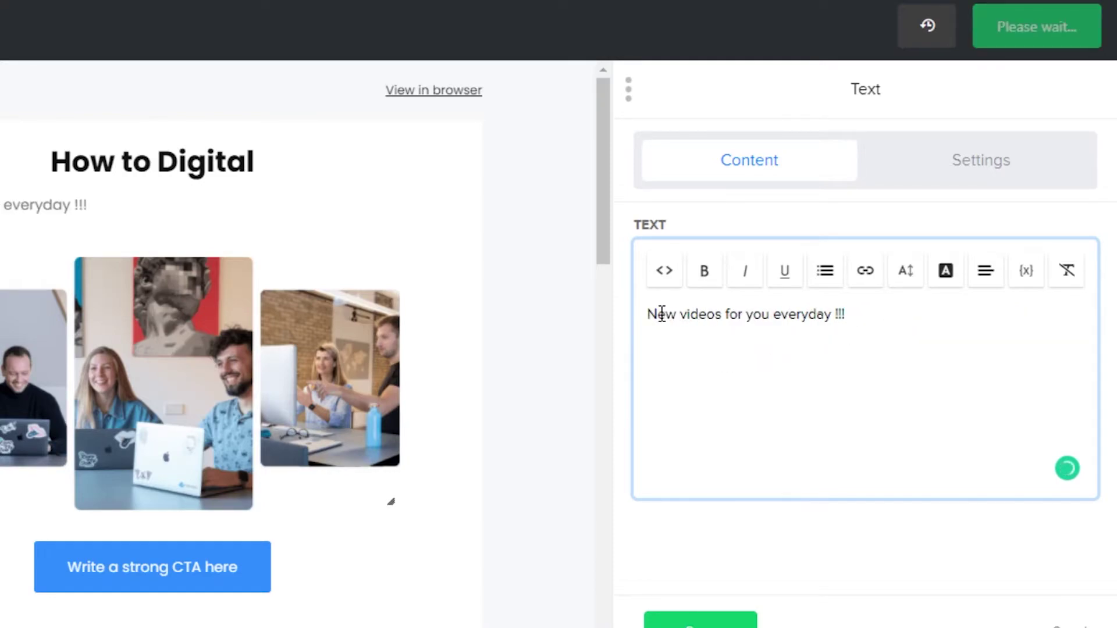
left_click(985, 278)
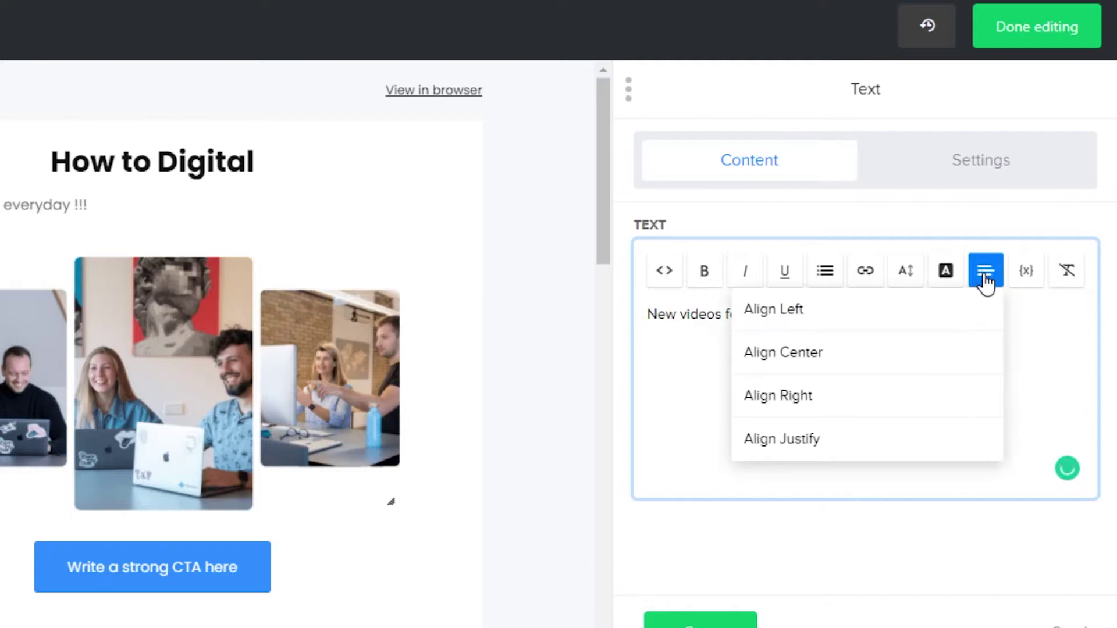
left_click(830, 367)
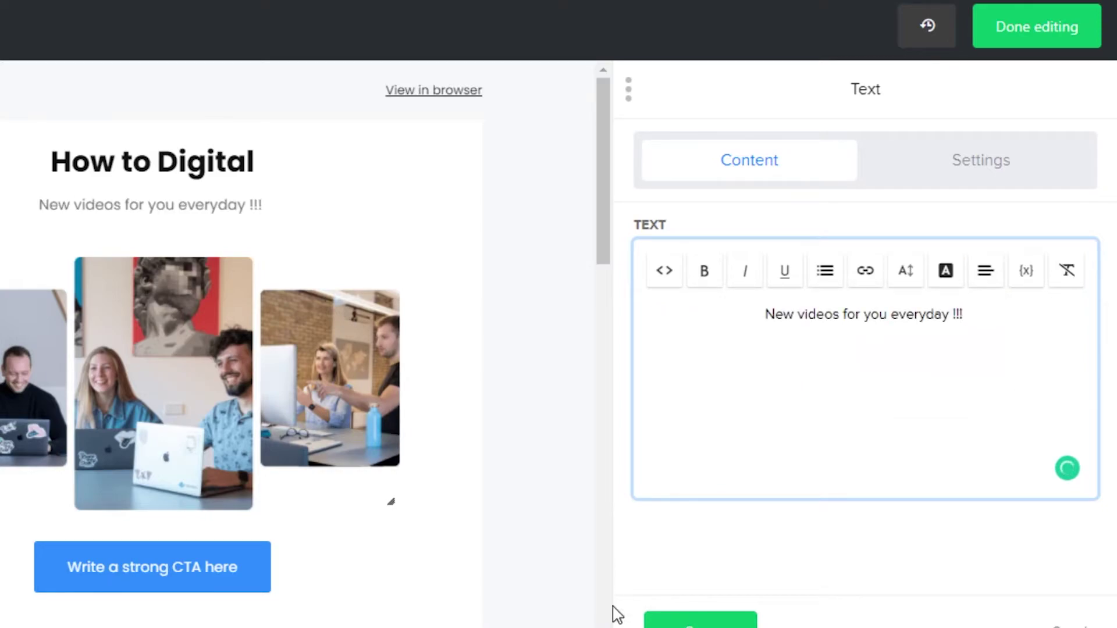
left_click(698, 619)
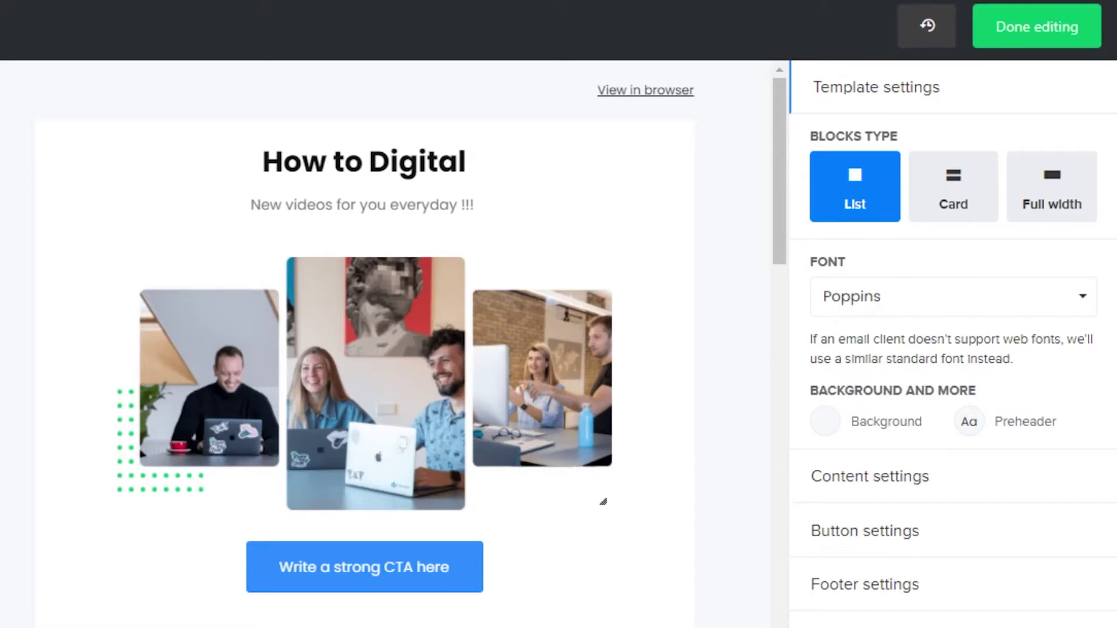
Drop a Text block below the subtitle, open it in the editor and save it.
left_click_drag(41, 260, 225, 252)
left_click_drag(24, 328, 388, 305)
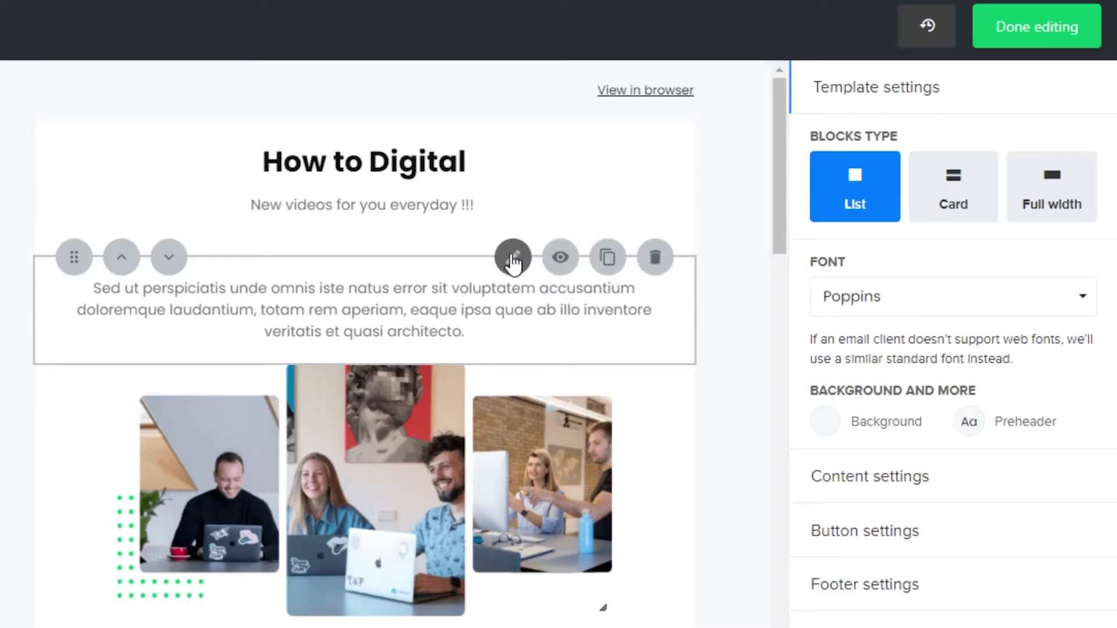
left_click(513, 260)
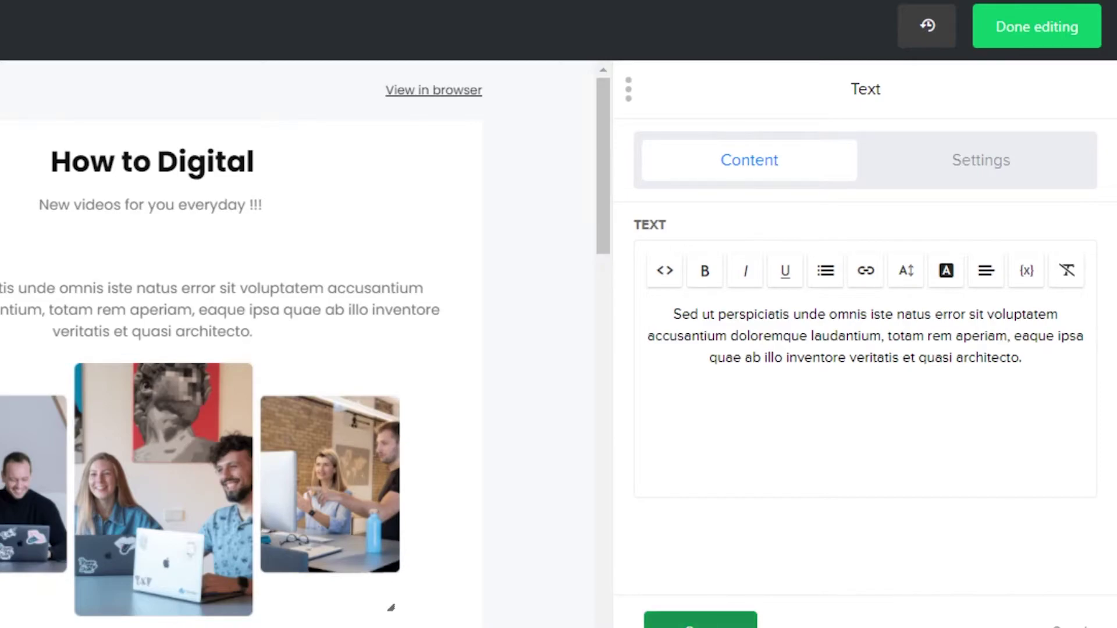
left_click(700, 620)
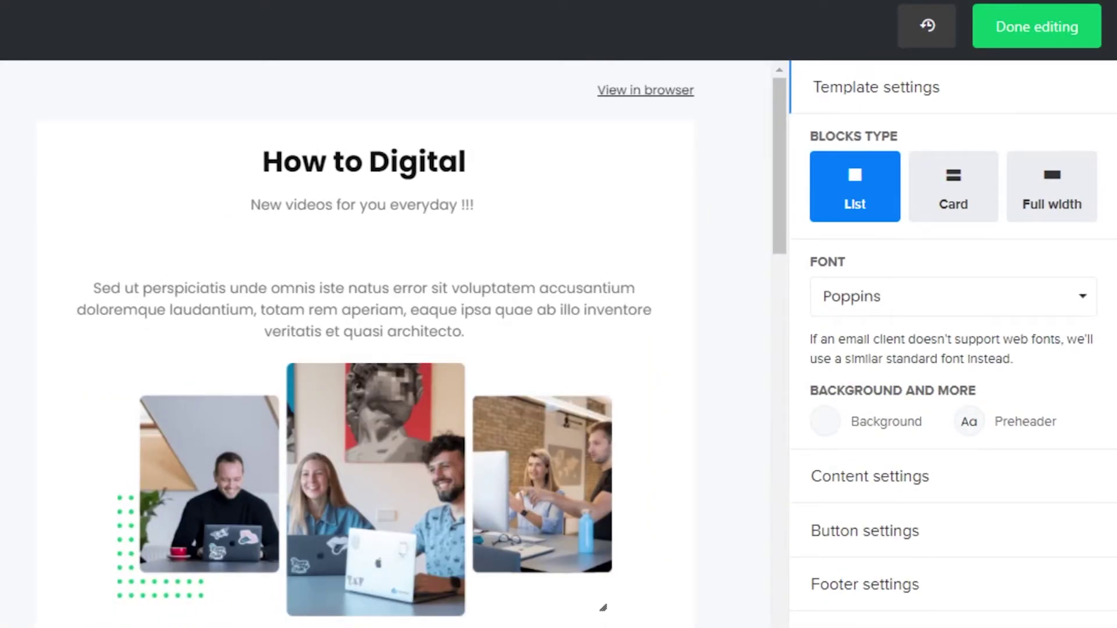
scroll(780, 220, "down", 2)
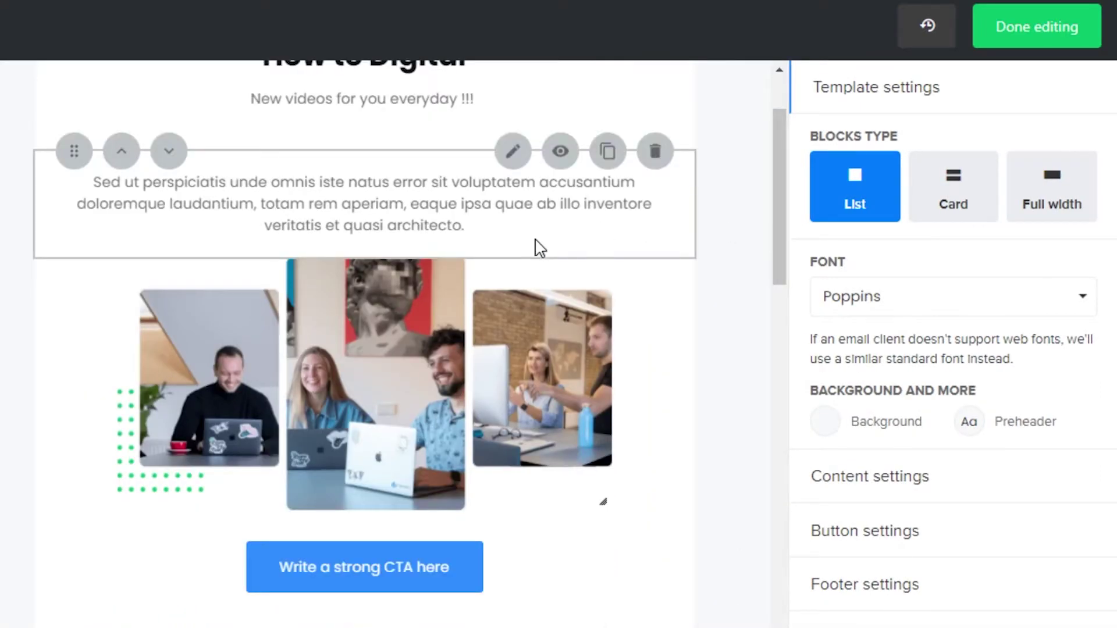
scroll(541, 233, "down", 1)
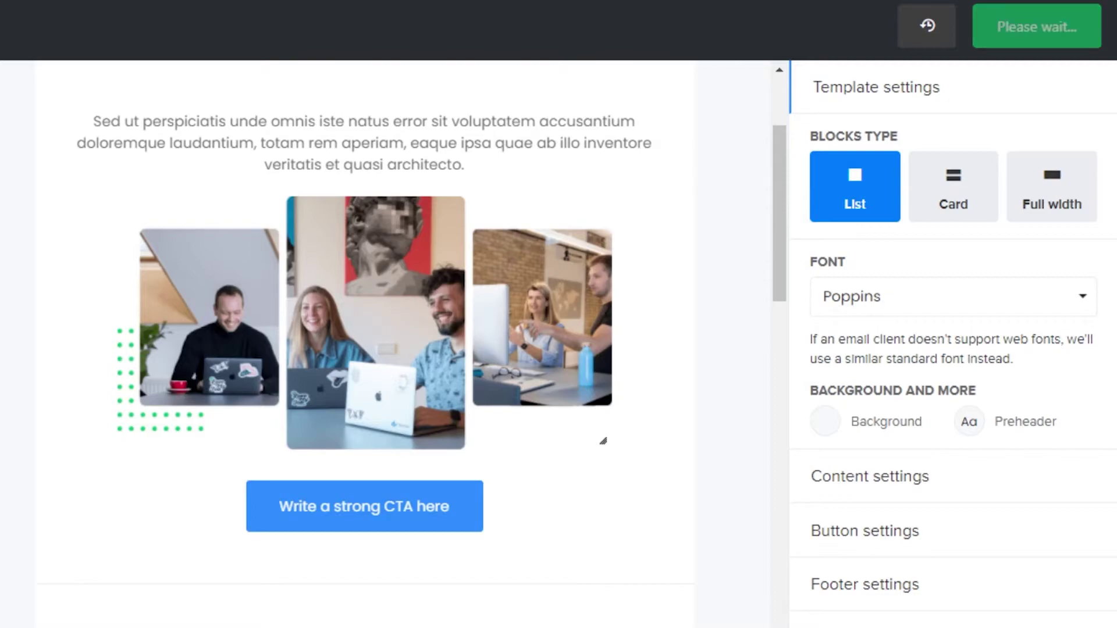
left_click_drag(6, 300, 5, 285)
Change the button label under the gallery to 'Click here' and save.
scroll(396, 236, "down", 2)
scroll(5, 285, "down", 10)
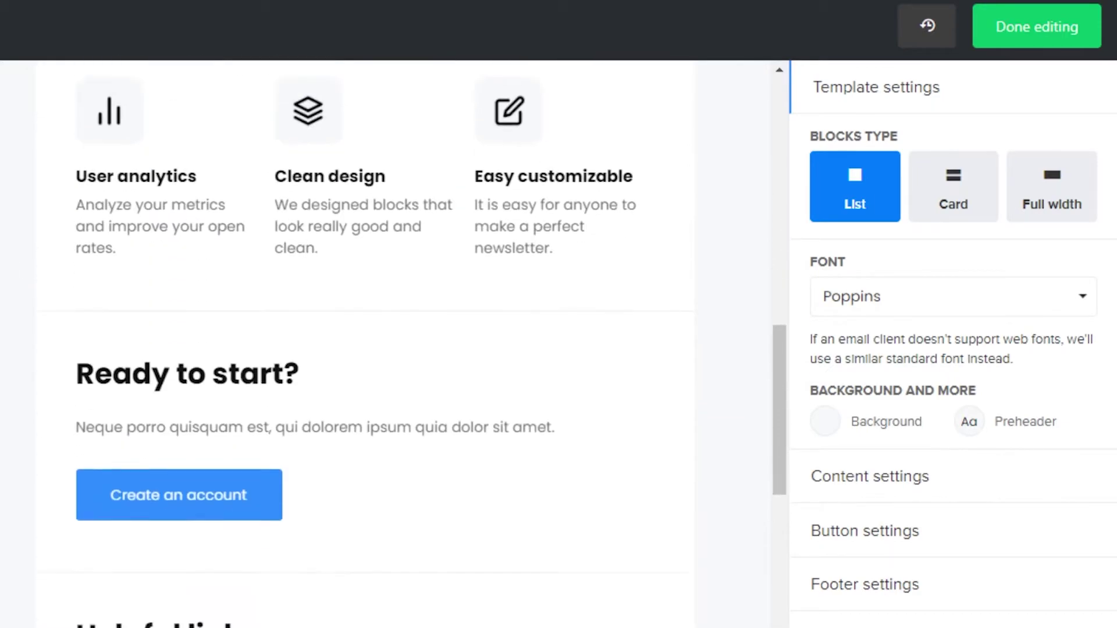
scroll(793, 260, "up", 7)
left_click_drag(792, 260, 780, 244)
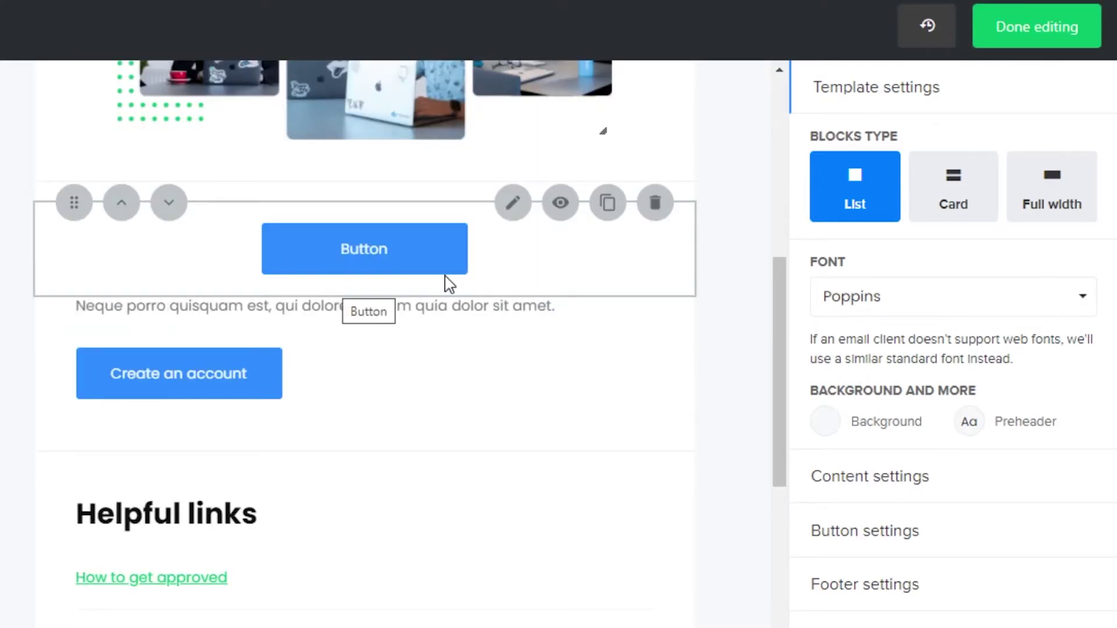
left_click(512, 218)
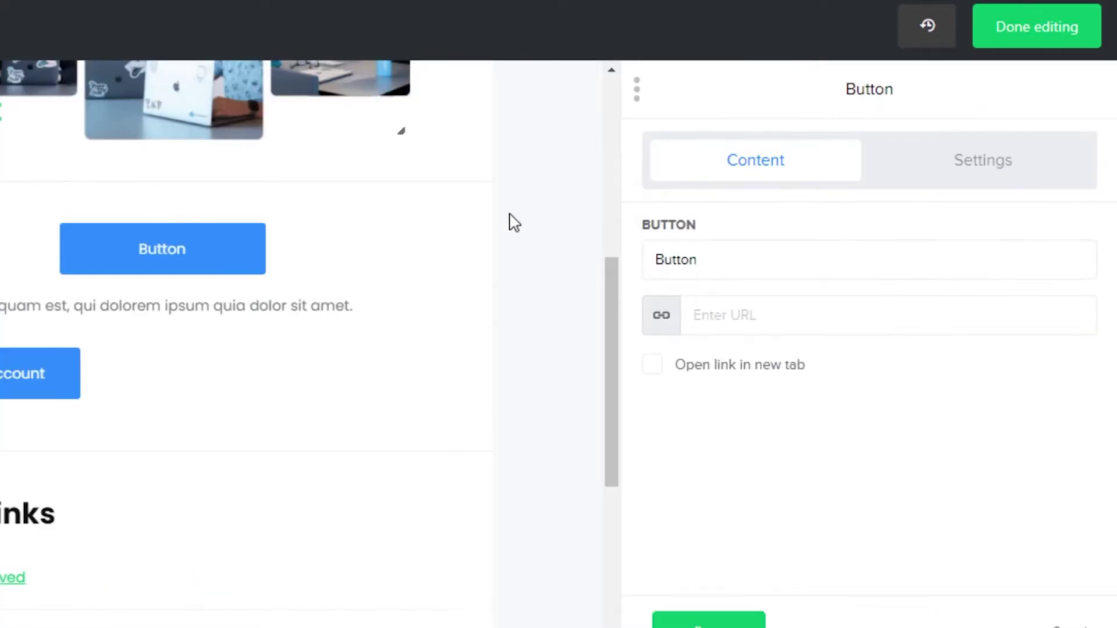
left_click(739, 254)
key("BackSpace")
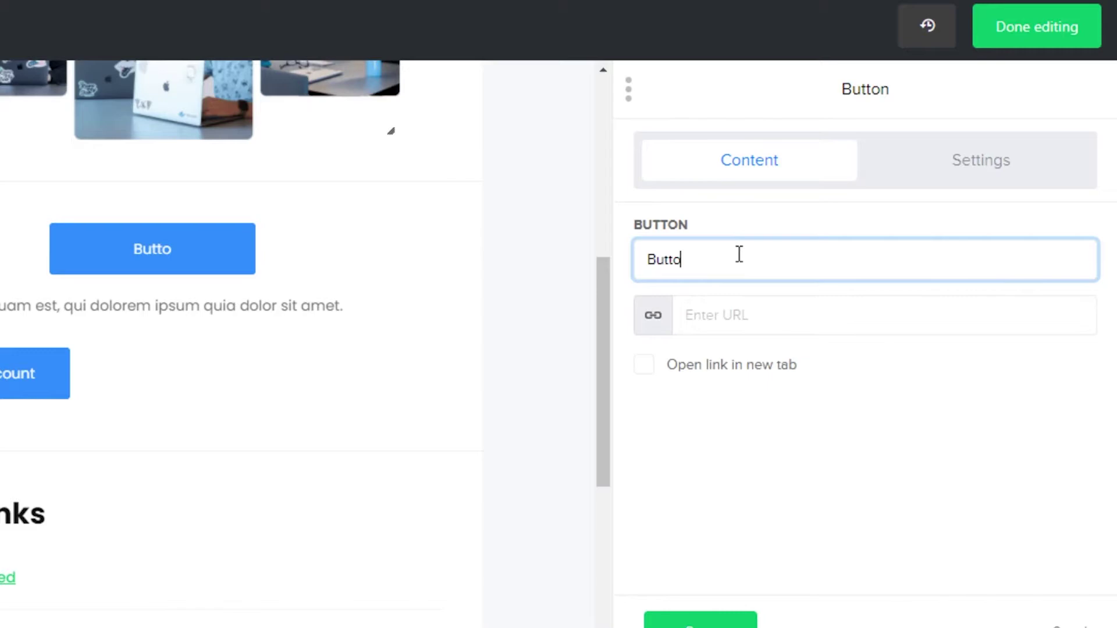
key("BackSpace")
key("BackSpace")
key("BackSpace")
key("BackSpace")
key("BackSpace")
type("Click here")
left_click(716, 619)
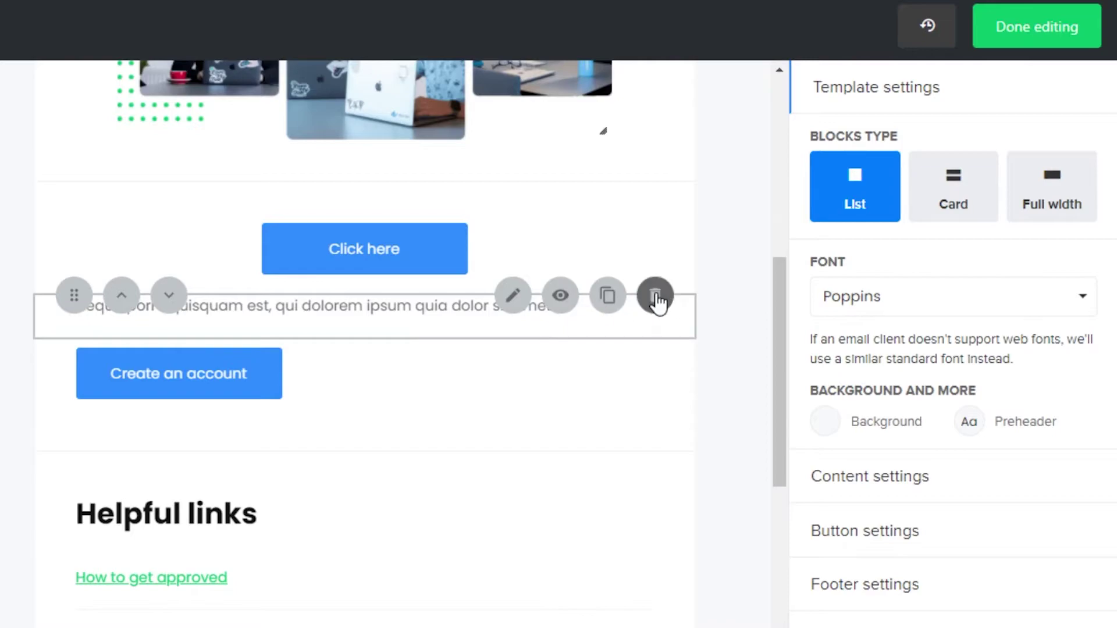
Delete the Neque porro paragraph and the Create an account button block.
left_click(655, 296)
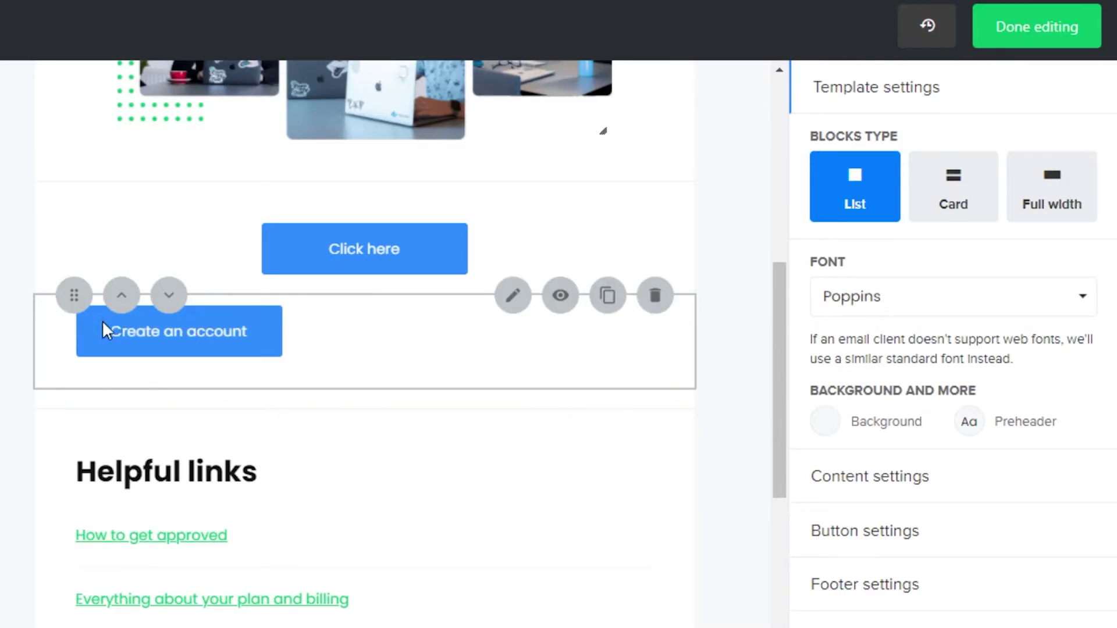
left_click(656, 296)
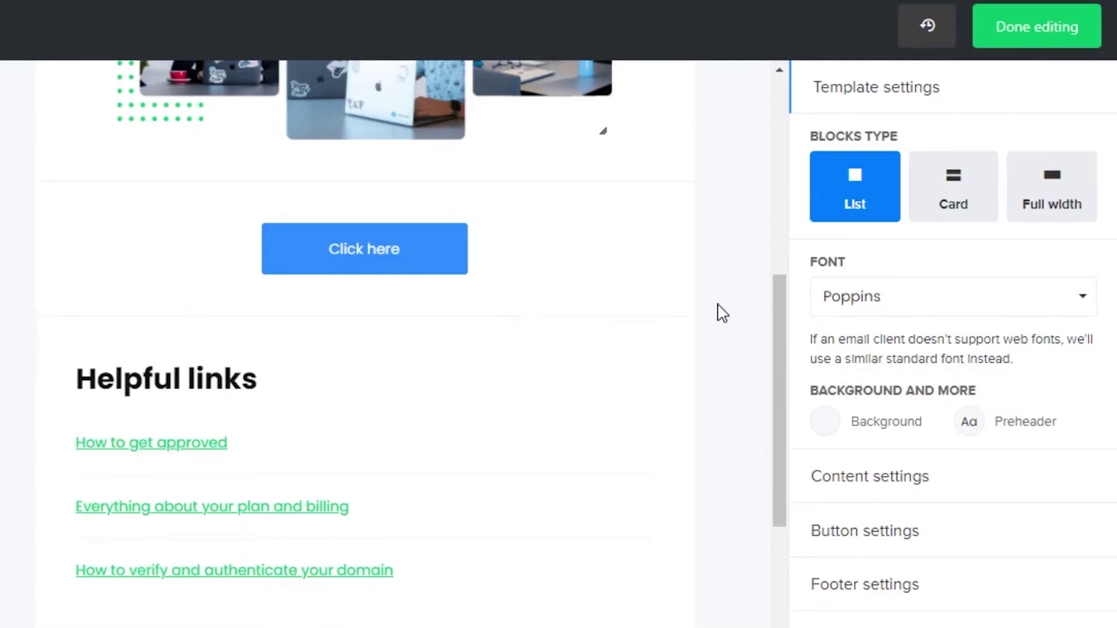
scroll(780, 354, "down", 2)
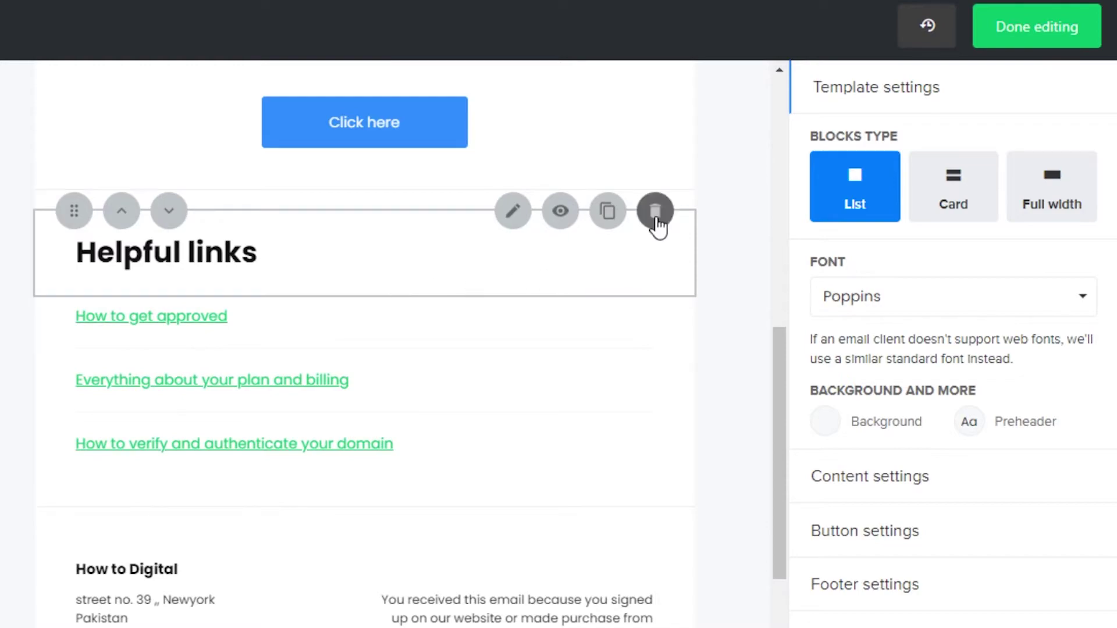
Delete the Helpful links heading and its block of three links.
left_click(655, 212)
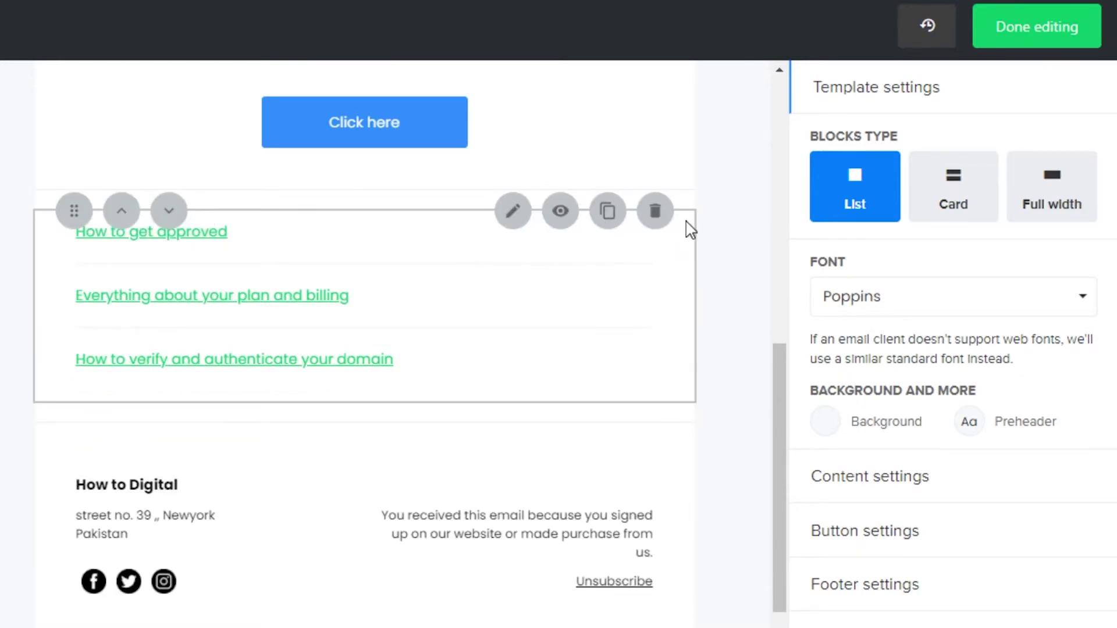
left_click(663, 218)
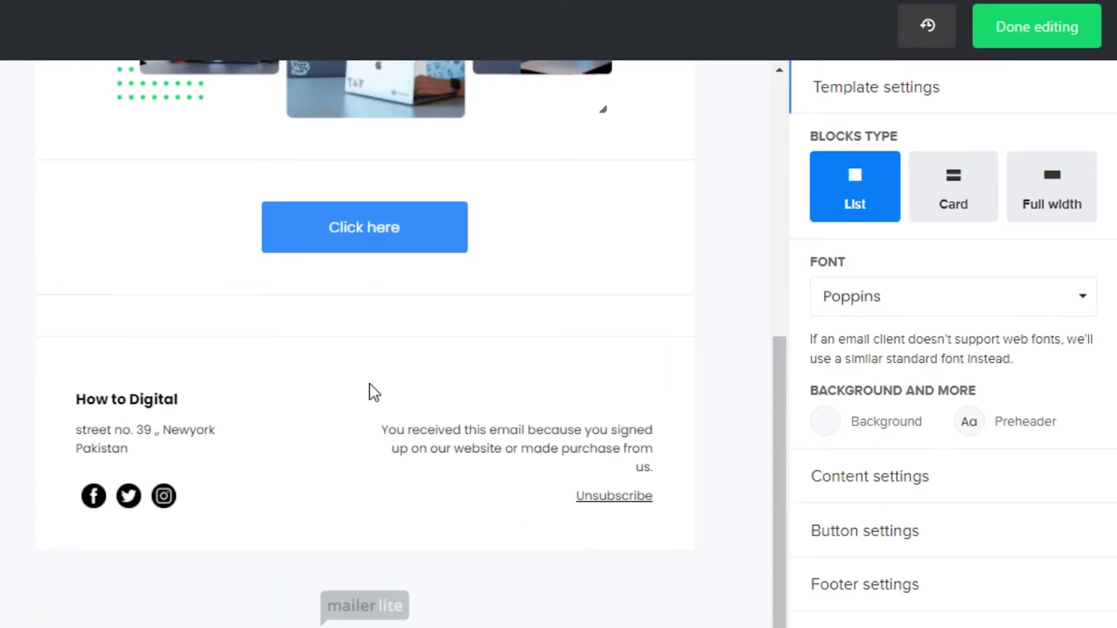
mouse_move(102, 429)
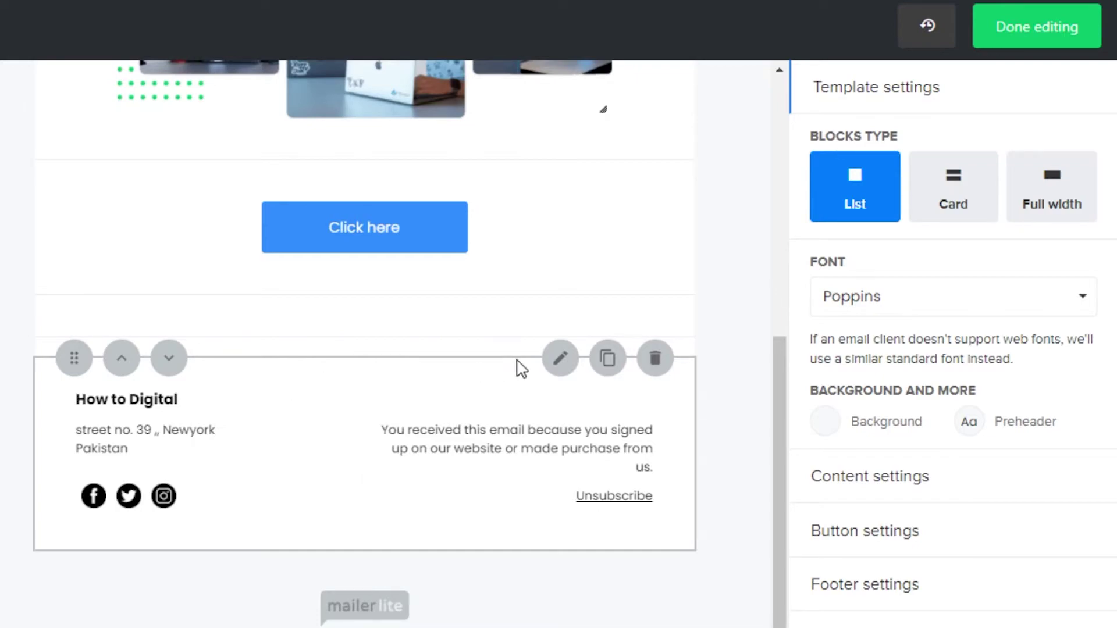
Center the footer's company details, save, and bring up the block category list.
left_click(558, 359)
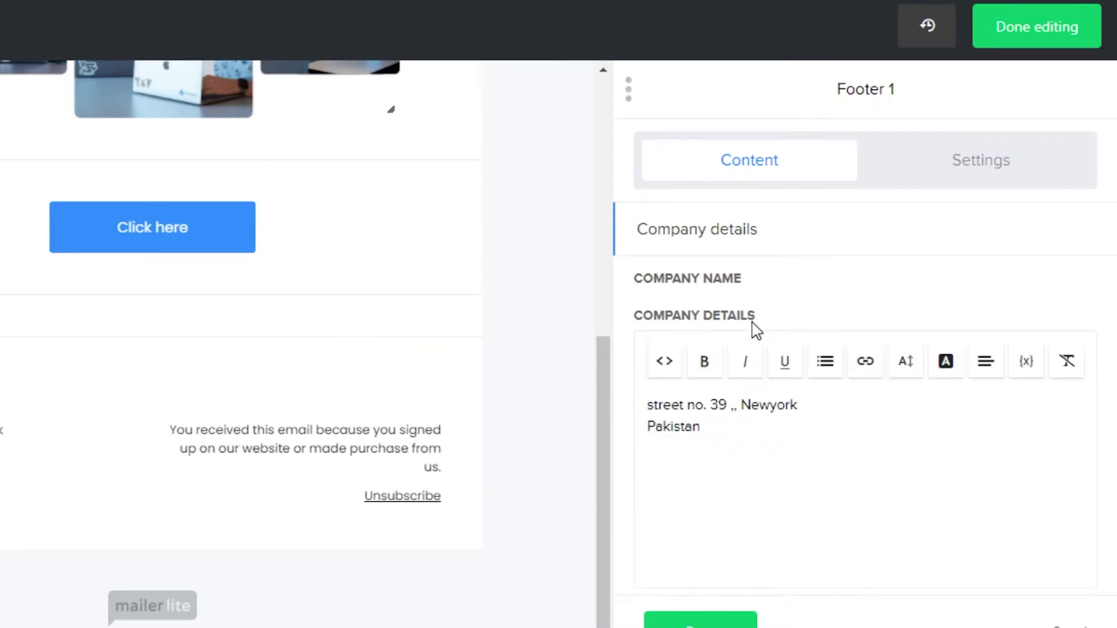
left_click(986, 403)
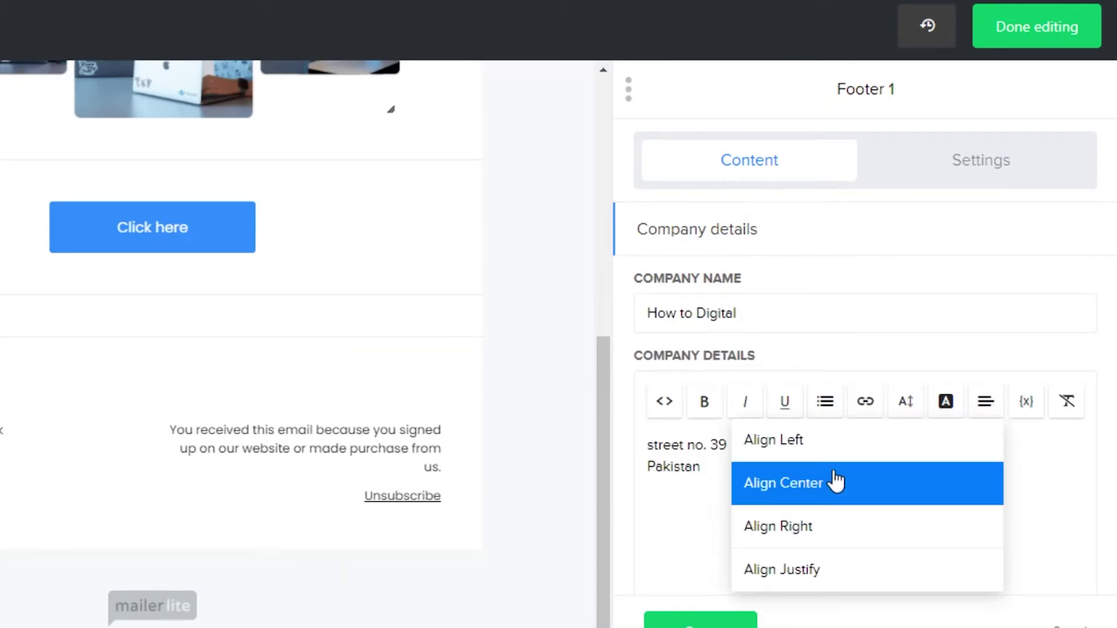
left_click(835, 481)
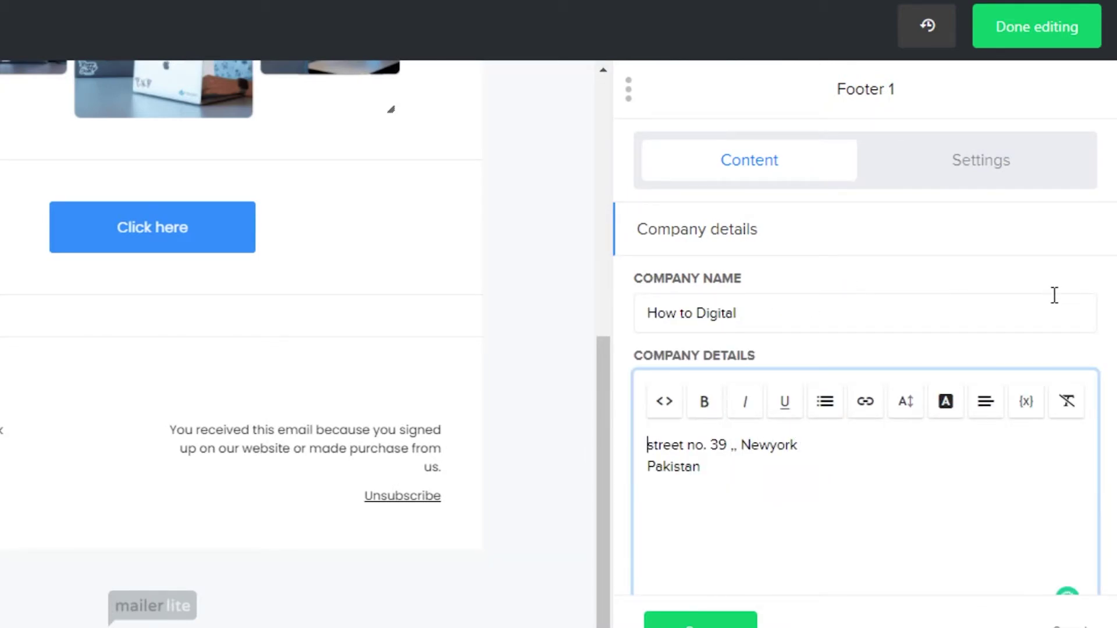
left_click(592, 491)
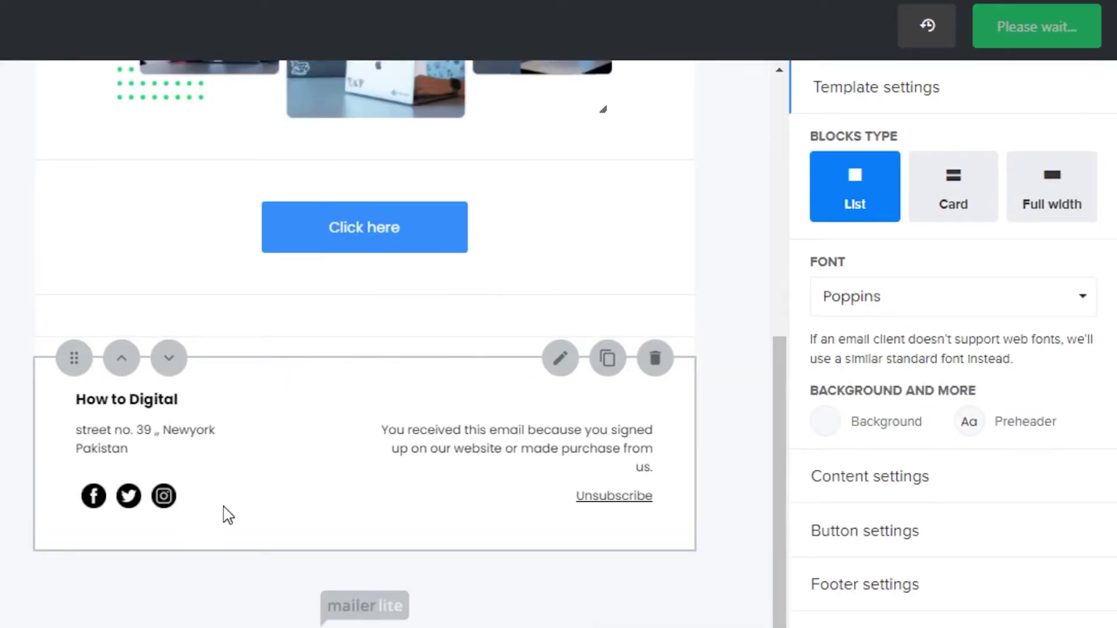
left_click(157, 102)
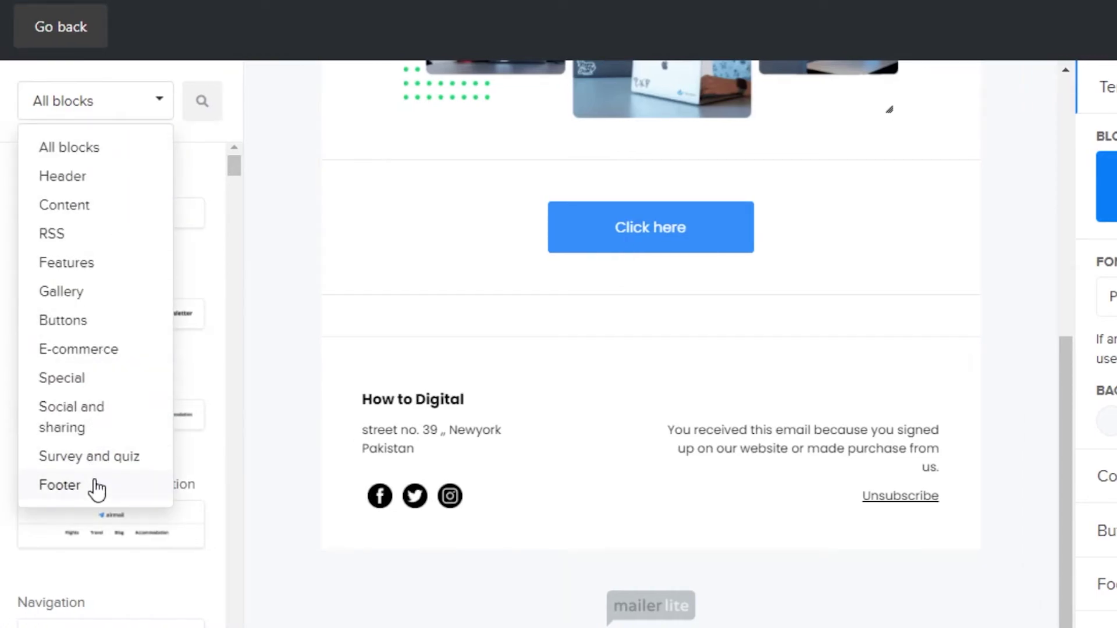
left_click(98, 487)
left_click_drag(231, 232, 229, 382)
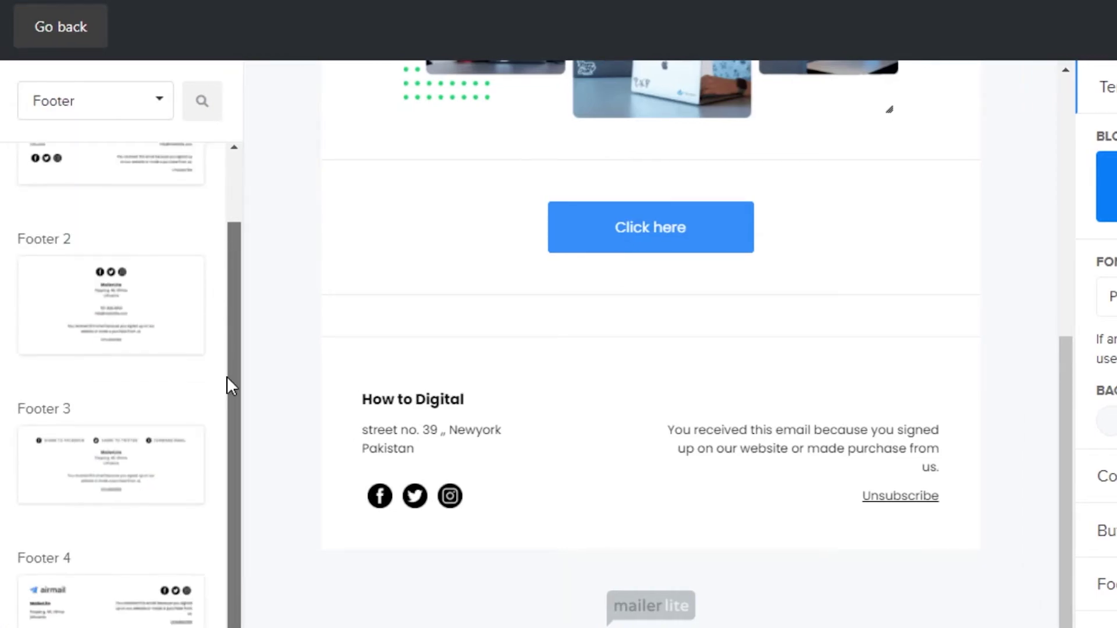
left_click_drag(107, 307, 611, 376)
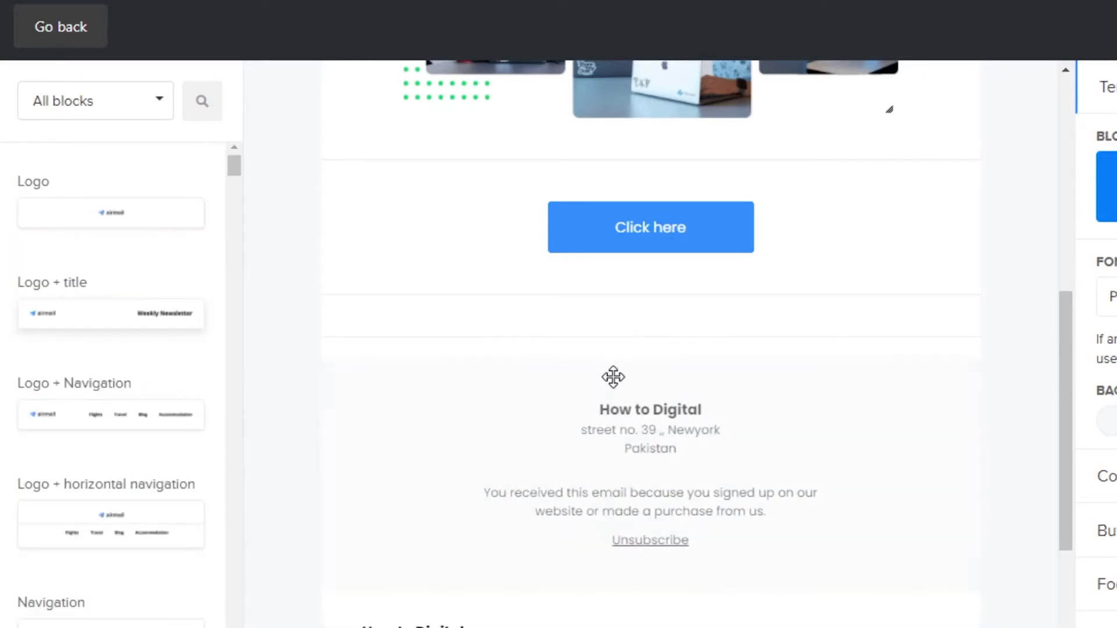
left_click_drag(1070, 369, 1073, 461)
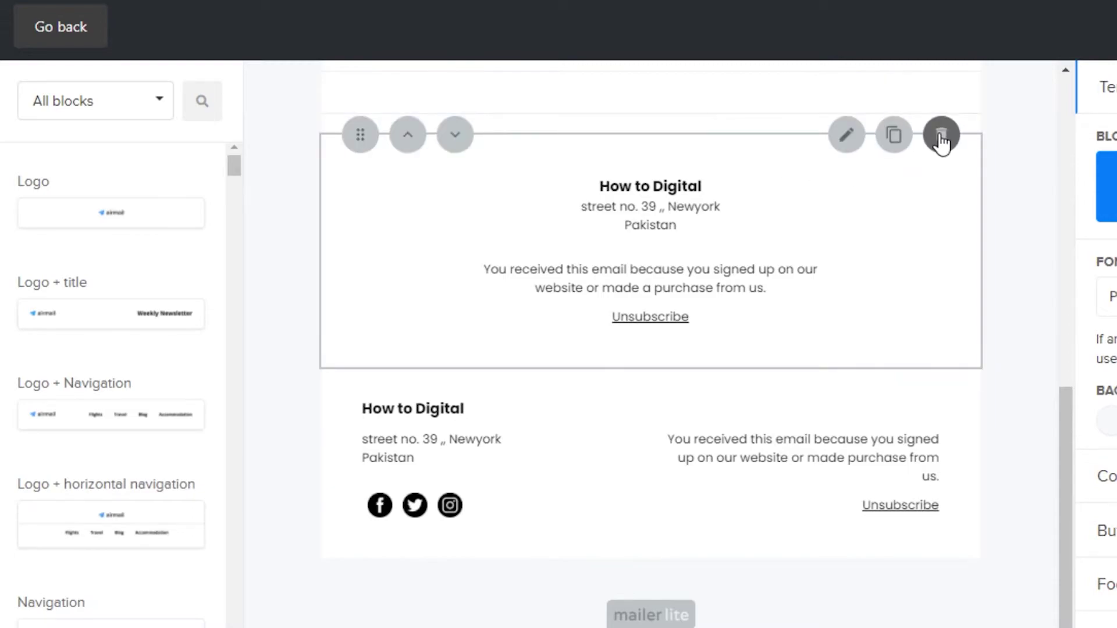
left_click(941, 135)
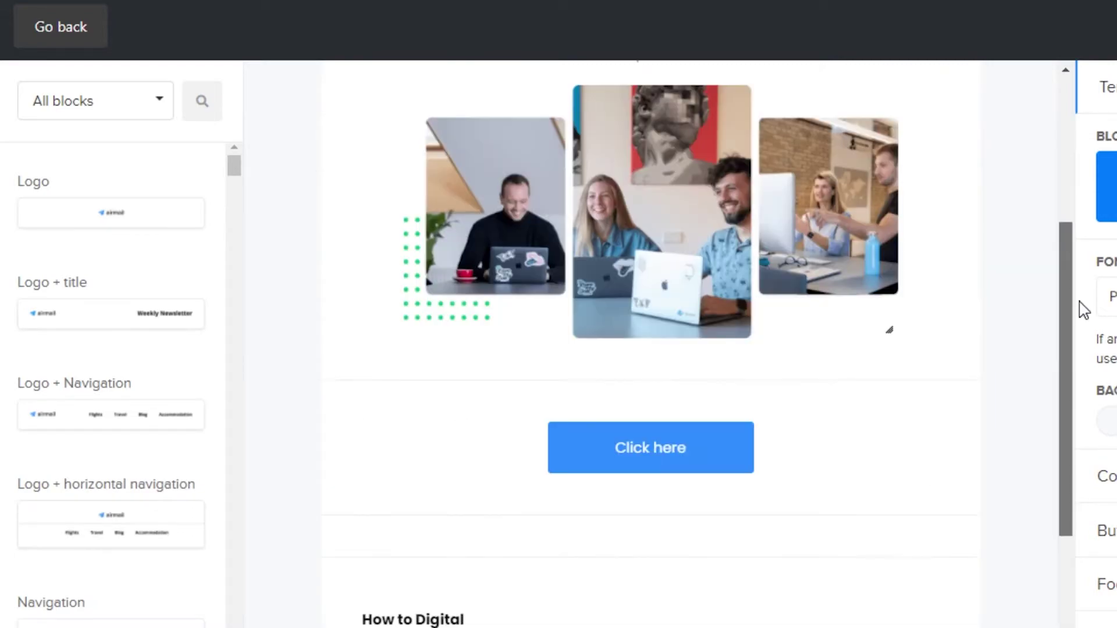
left_click(160, 103)
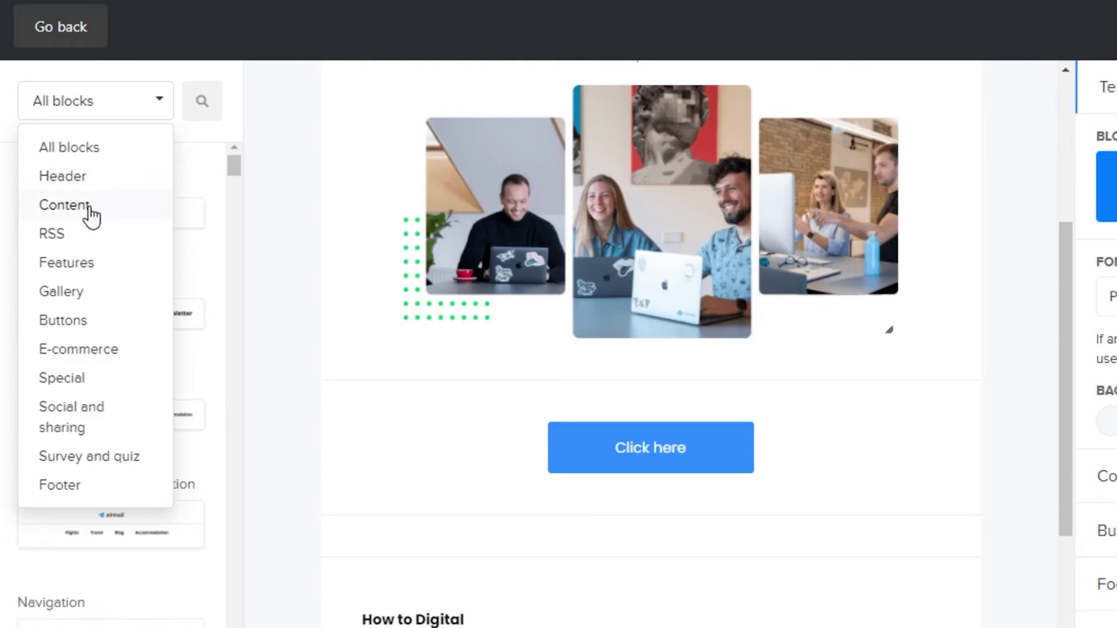
left_click(89, 235)
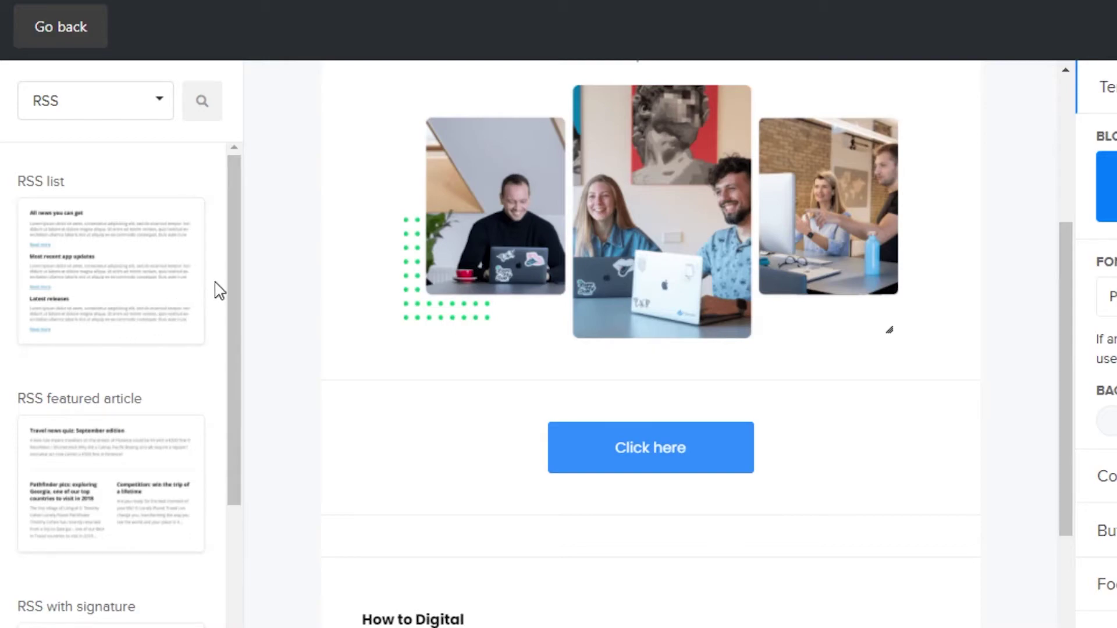
left_click_drag(230, 279, 230, 267)
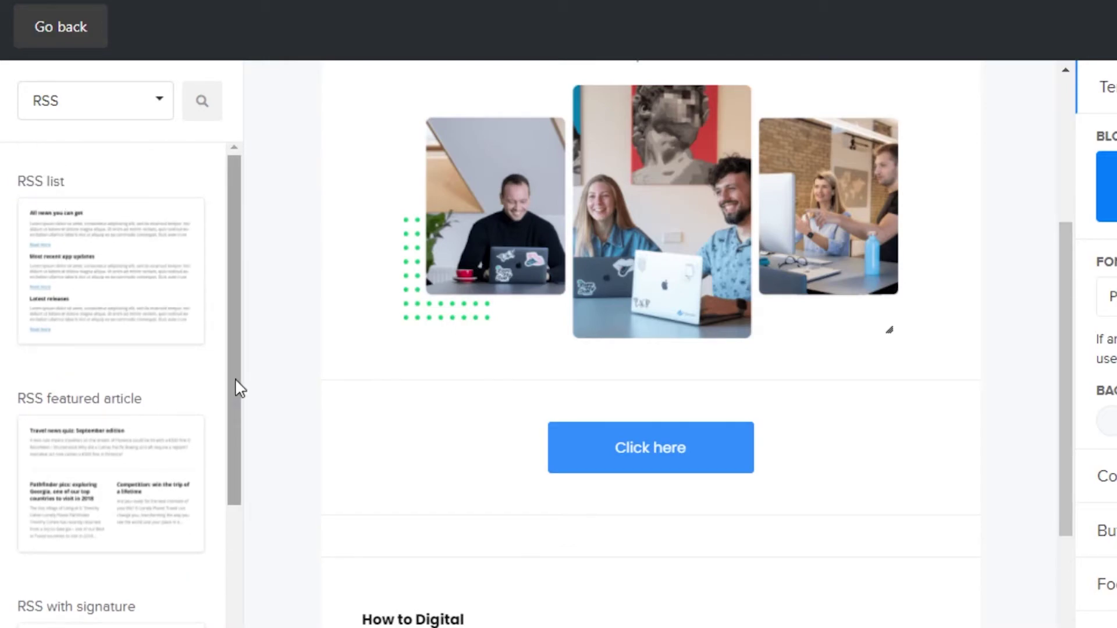
left_click_drag(230, 474, 233, 567)
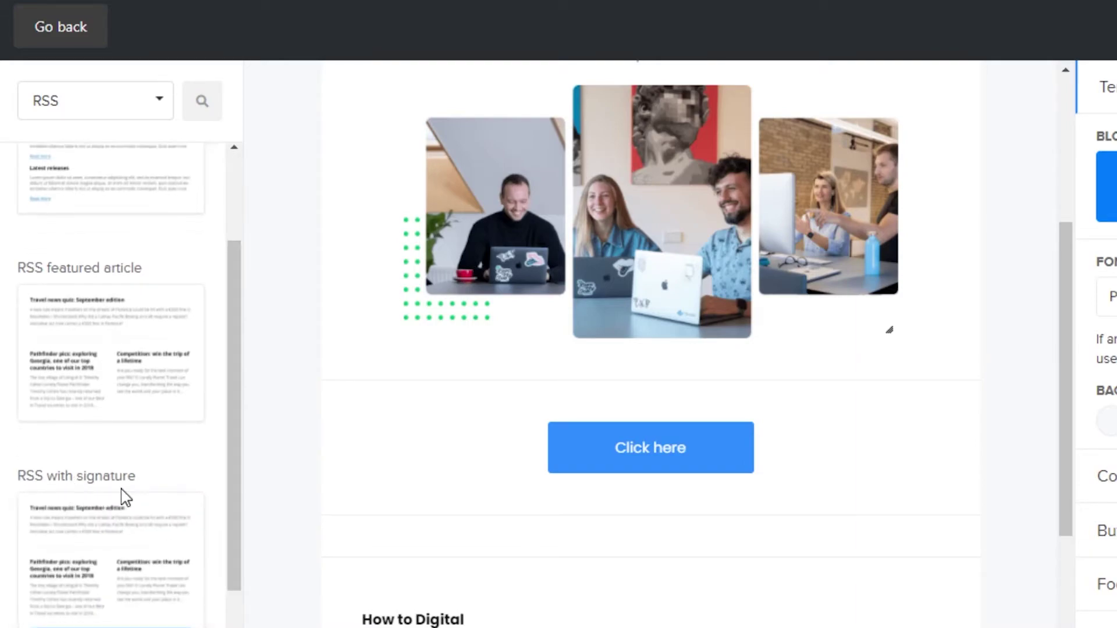
left_click_drag(236, 476, 236, 344)
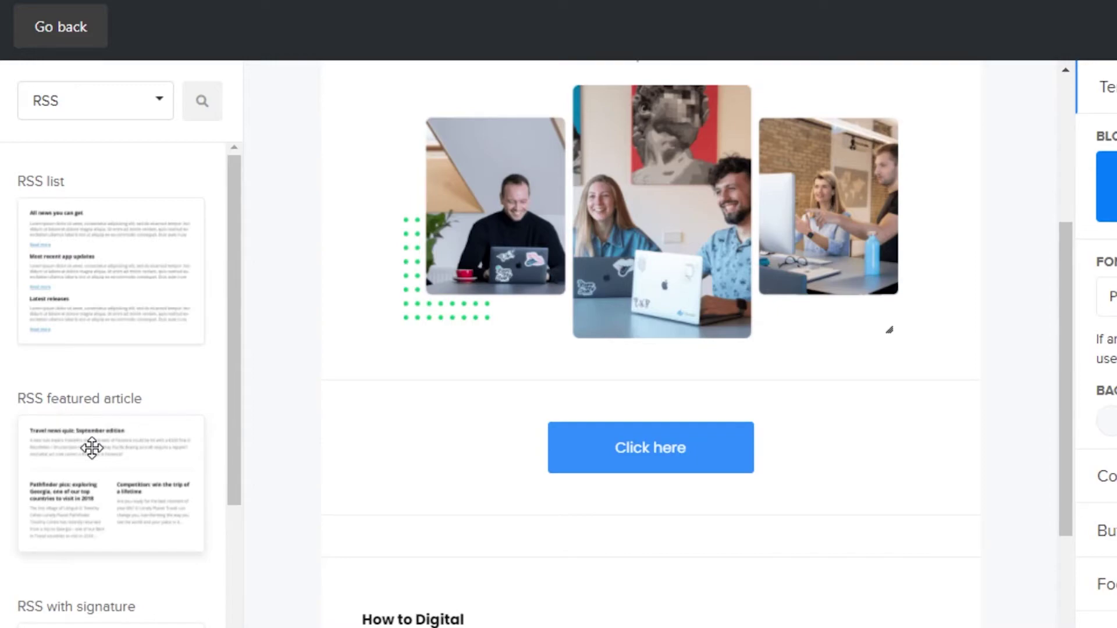
left_click_drag(91, 448, 632, 280)
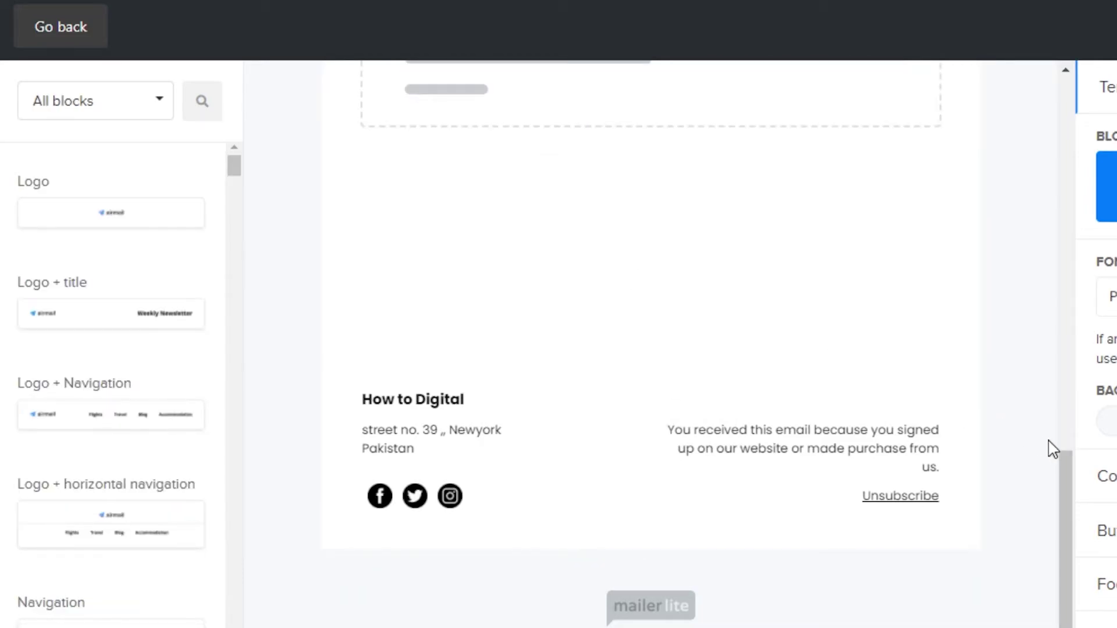
left_click_drag(1062, 481, 1072, 336)
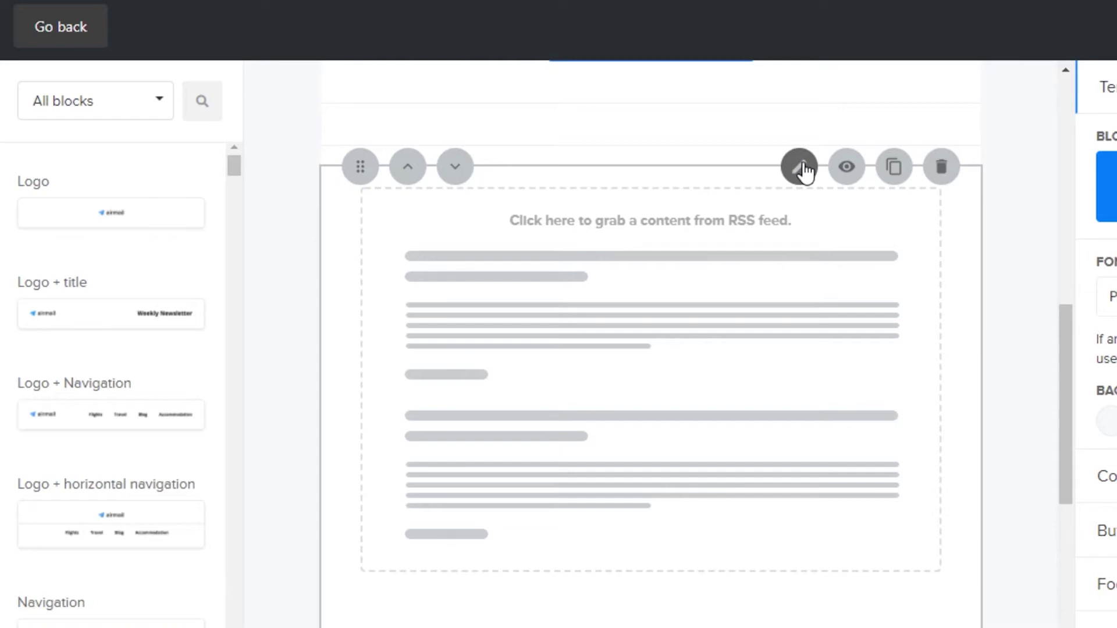
left_click(801, 169)
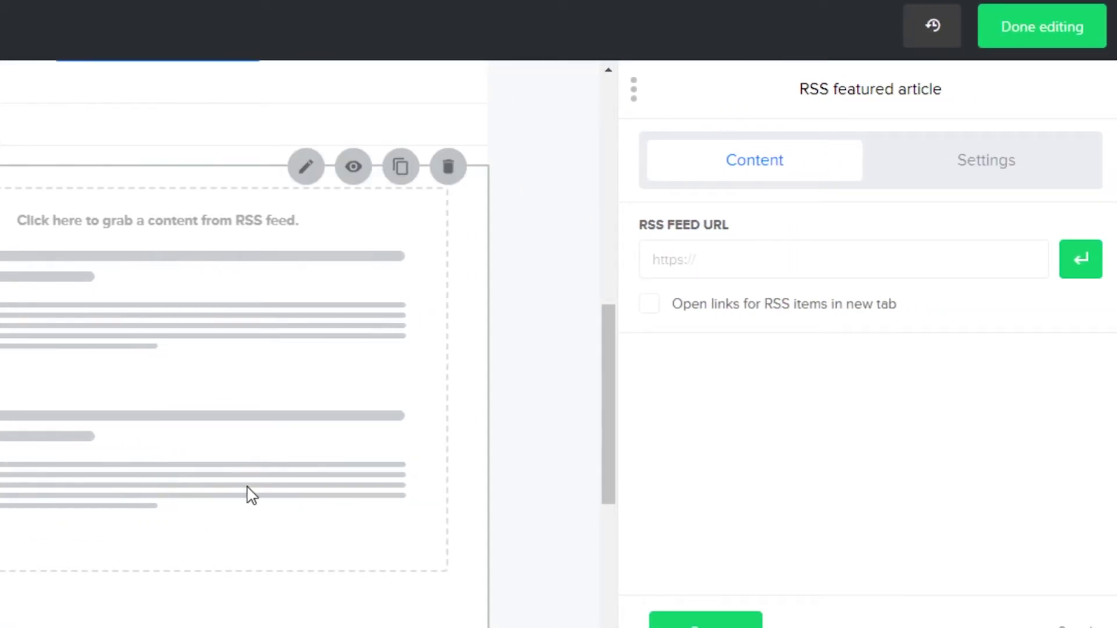
left_click(705, 619)
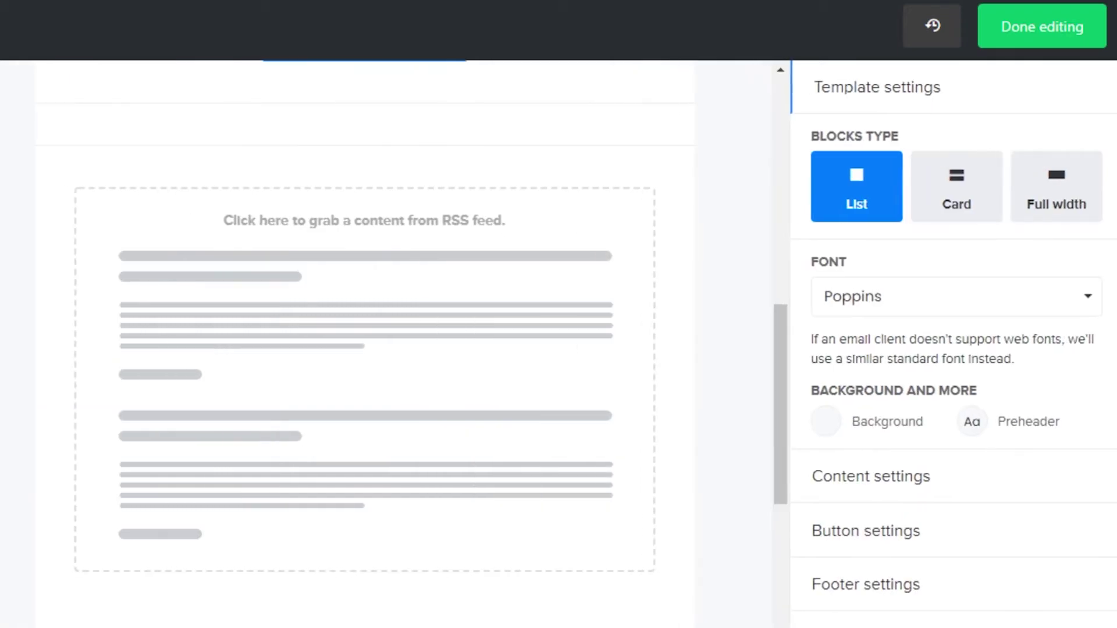
left_click(661, 167)
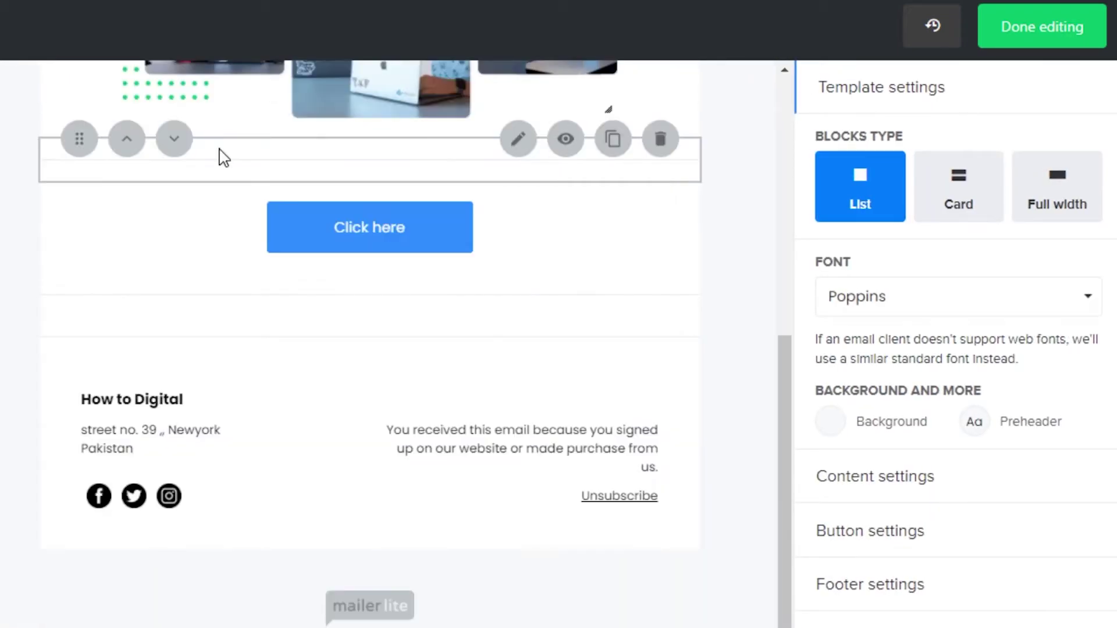
left_click(76, 145)
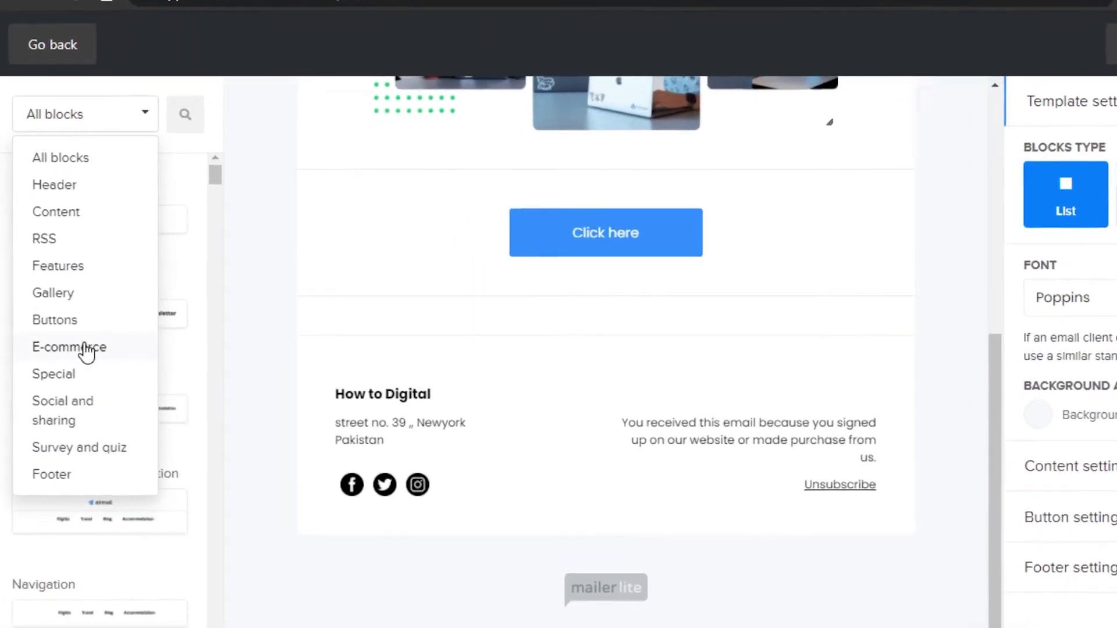
Place the E-commerce '2 products' block with Red and White Lovemyjob Jumpers below Click here.
left_click(86, 349)
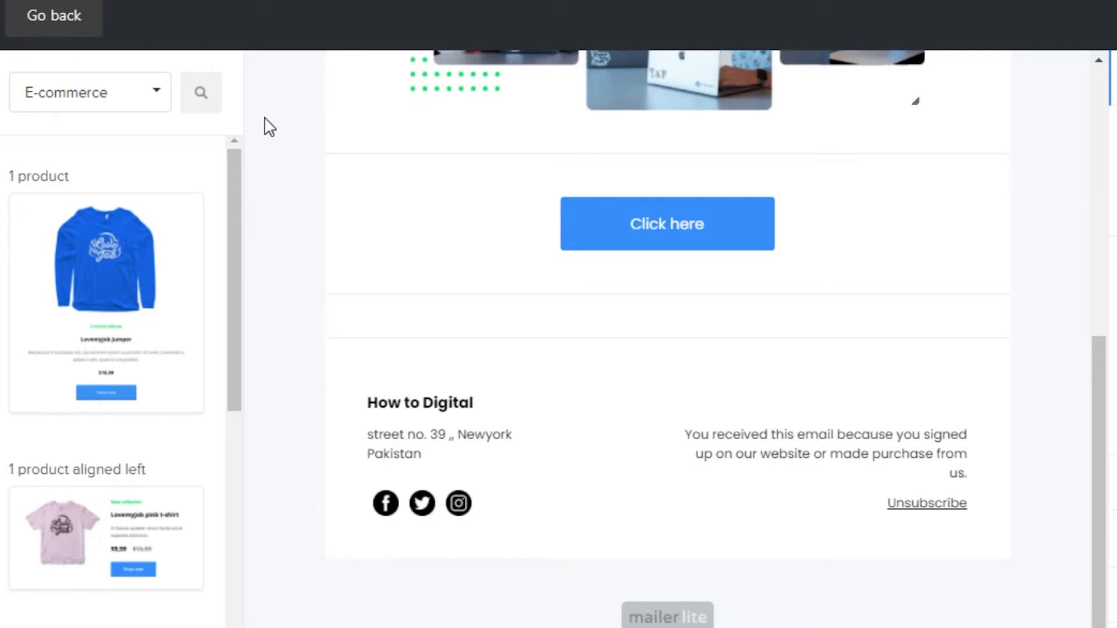
left_click_drag(240, 204, 257, 174)
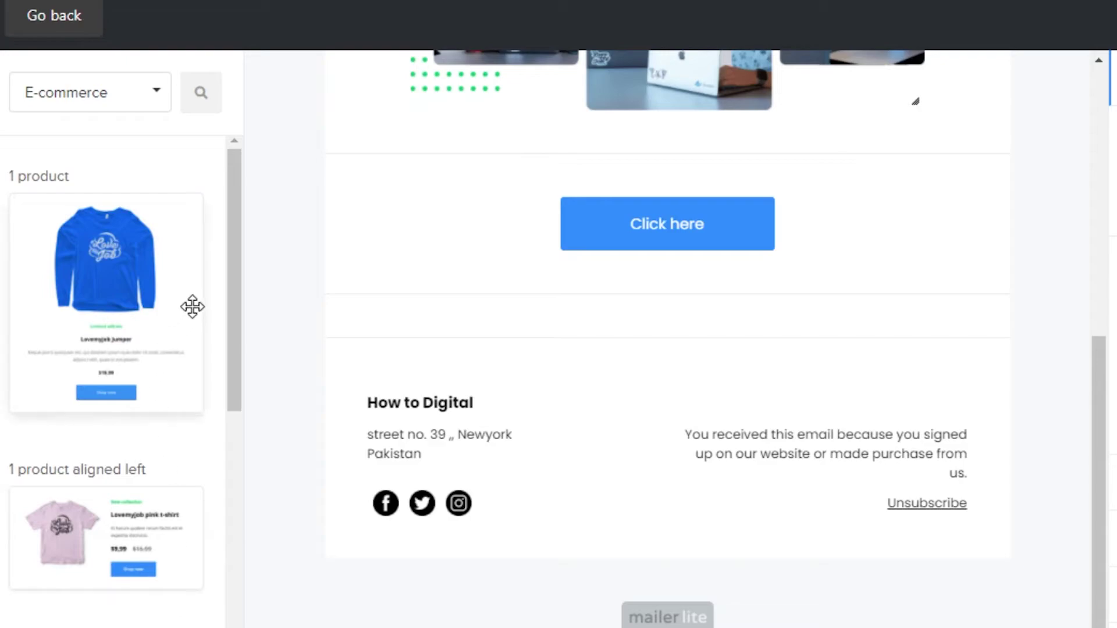
left_click_drag(231, 282, 246, 439)
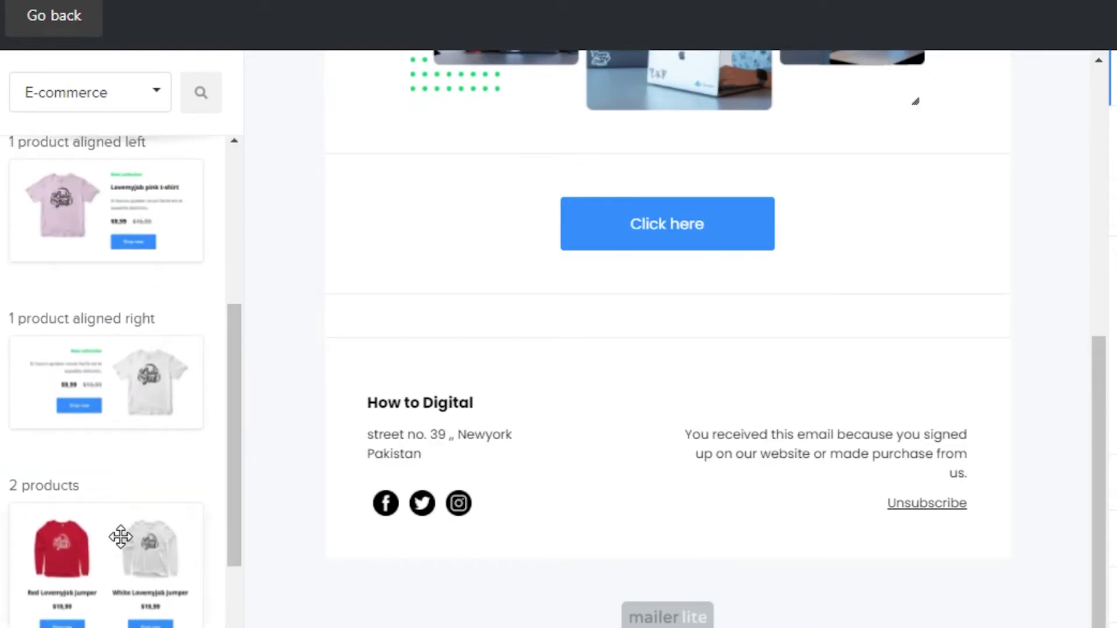
left_click_drag(110, 560, 660, 308)
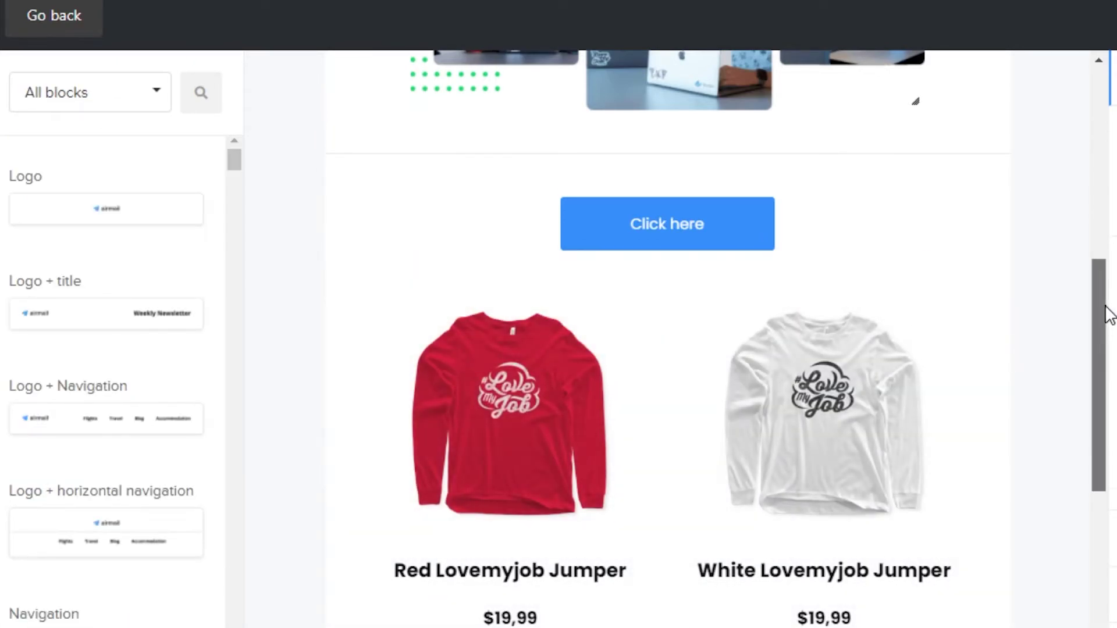
left_click_drag(1106, 307, 1072, 351)
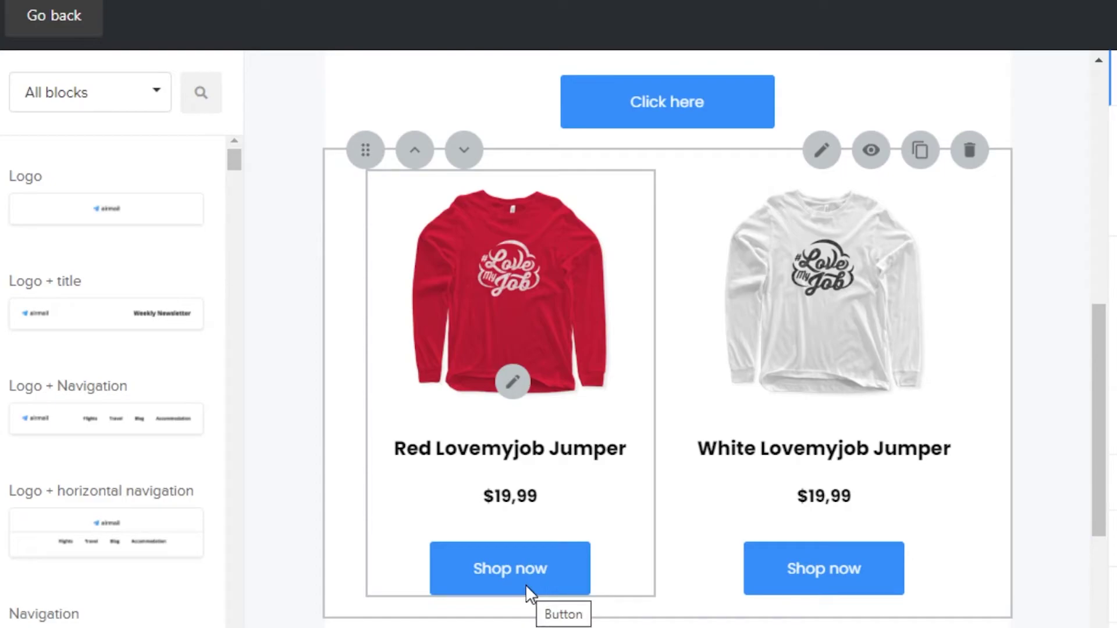
left_click_drag(1097, 411, 1105, 431)
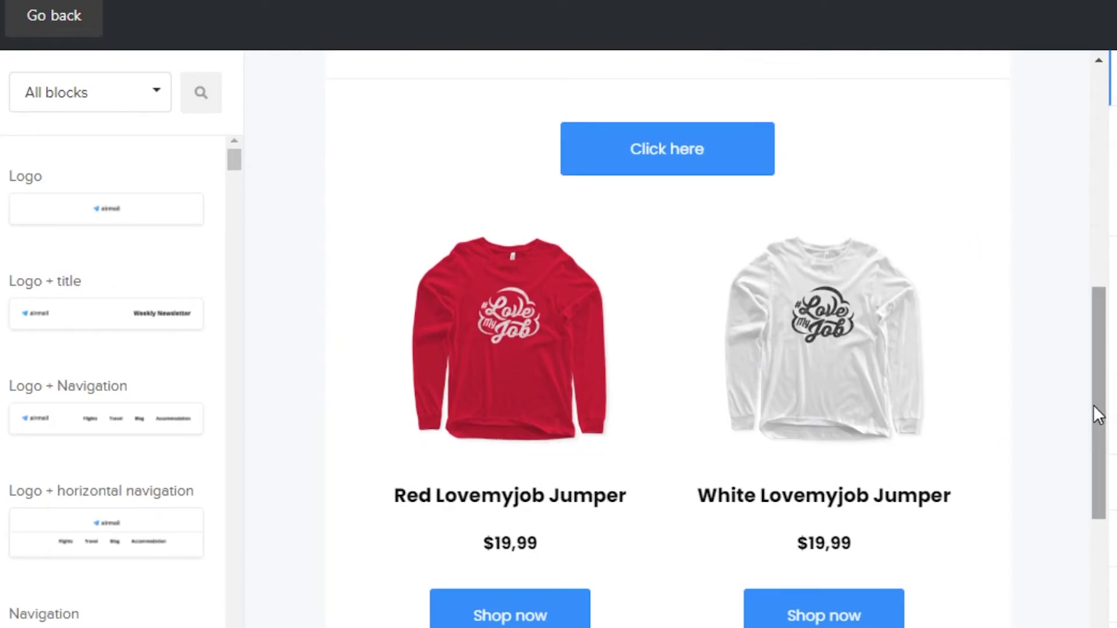
scroll(1101, 410, "down", 5)
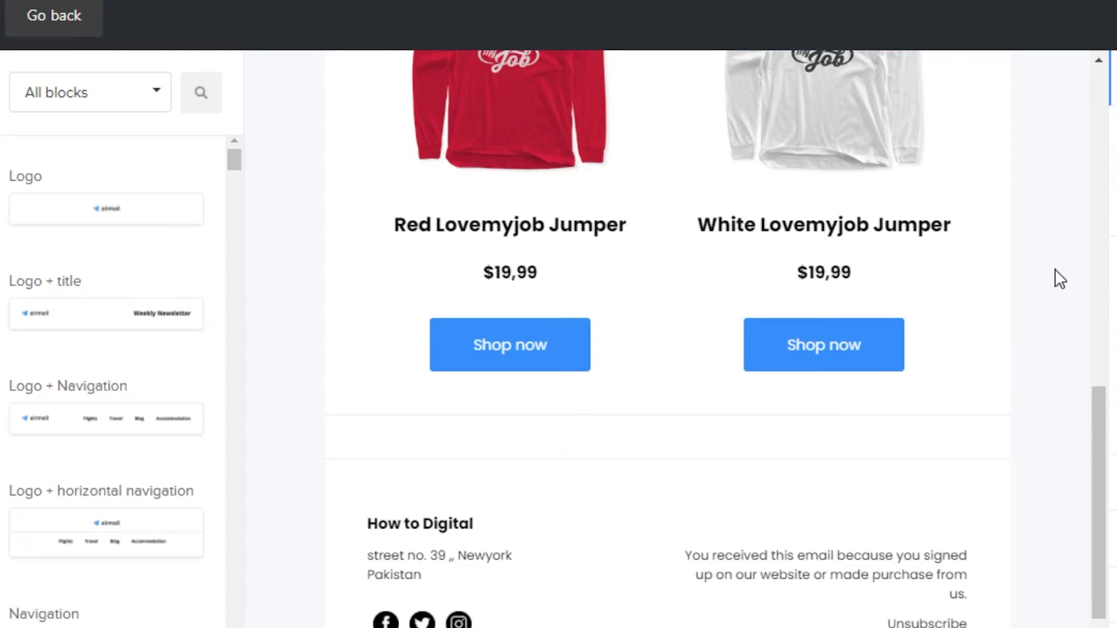
scroll(1060, 278, "down", 2)
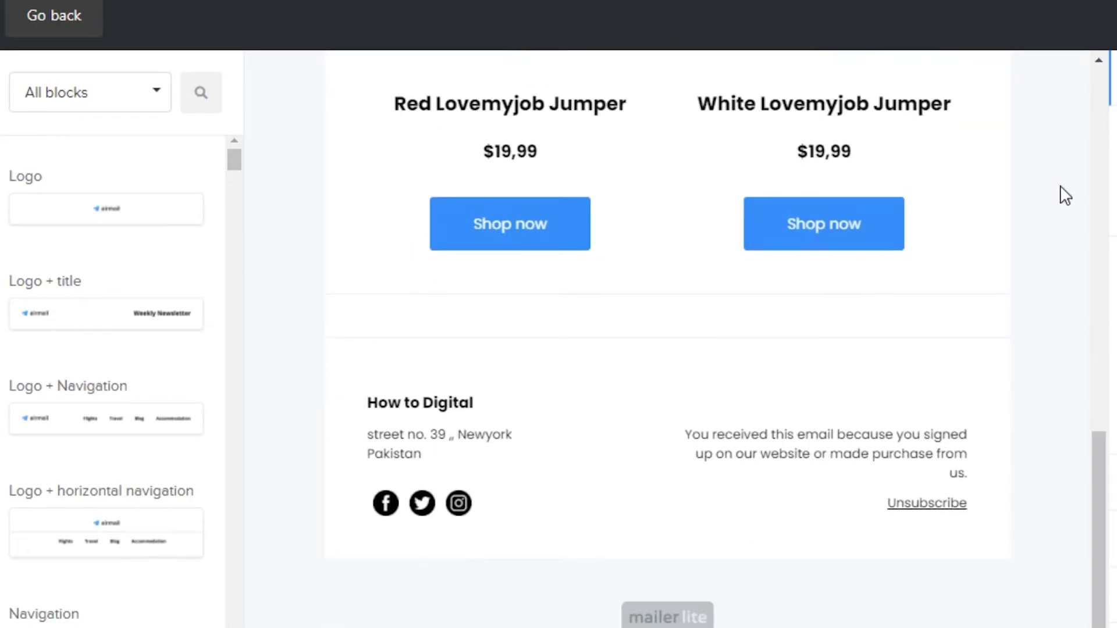
left_click_drag(1099, 471, 1099, 399)
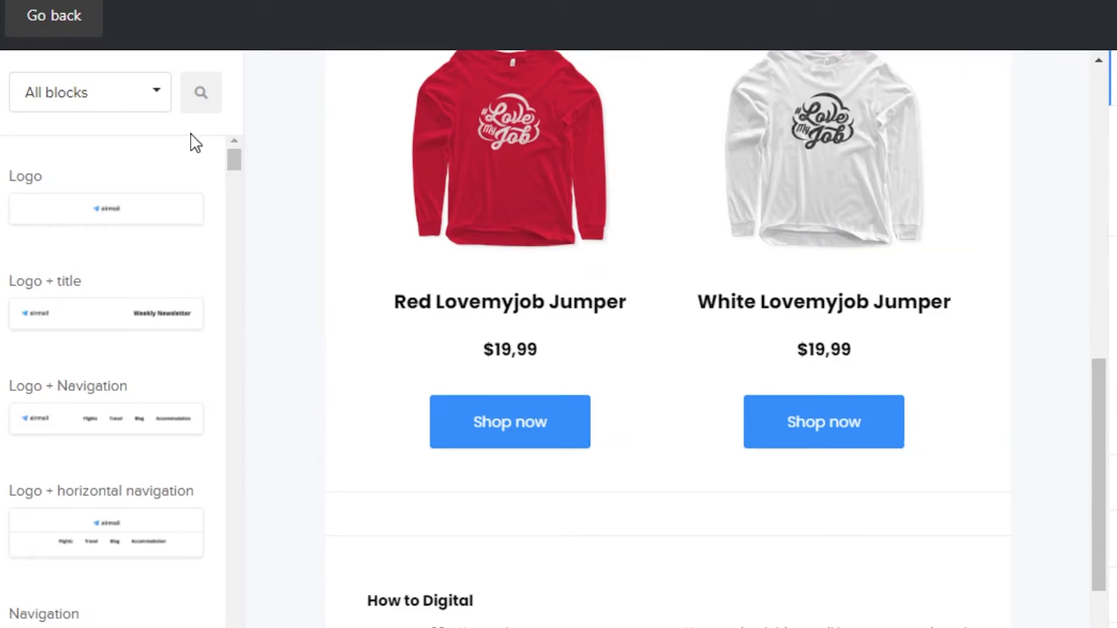
Try a Social and sharing Twitter post block in the email, then remove it.
left_click(164, 106)
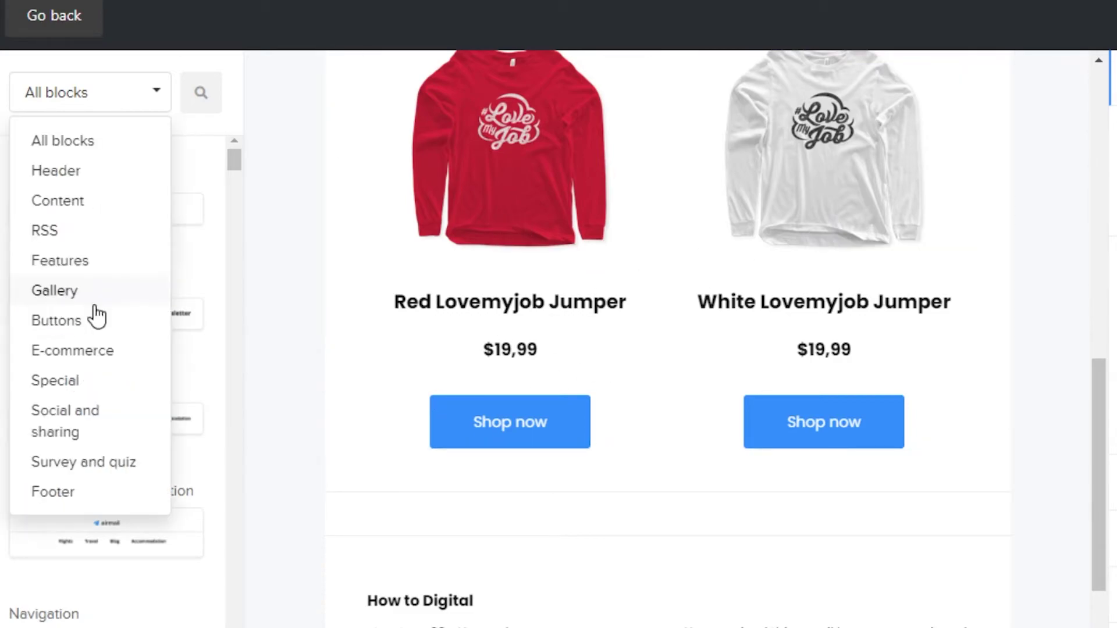
left_click(80, 428)
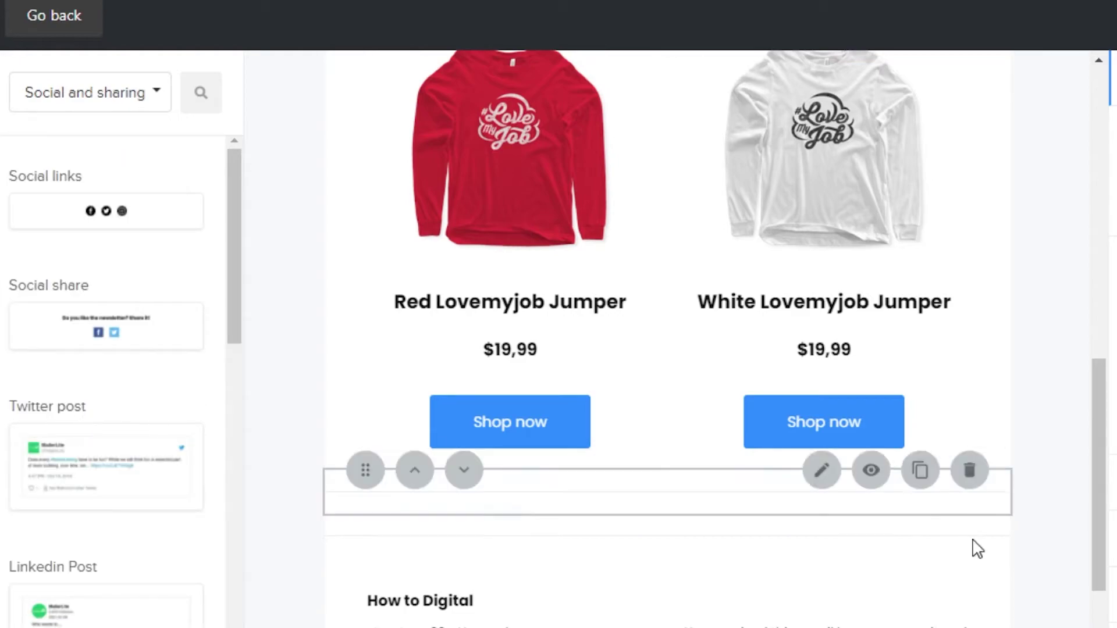
scroll(1101, 482, "down", 3)
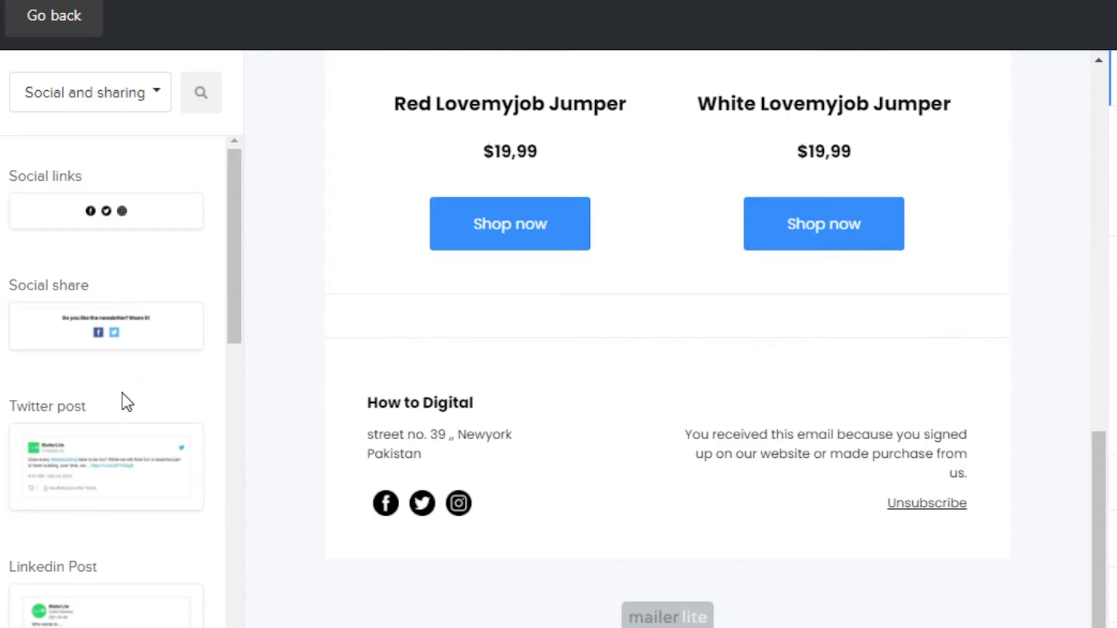
left_click_drag(237, 272, 239, 380)
left_click_drag(132, 175, 664, 348)
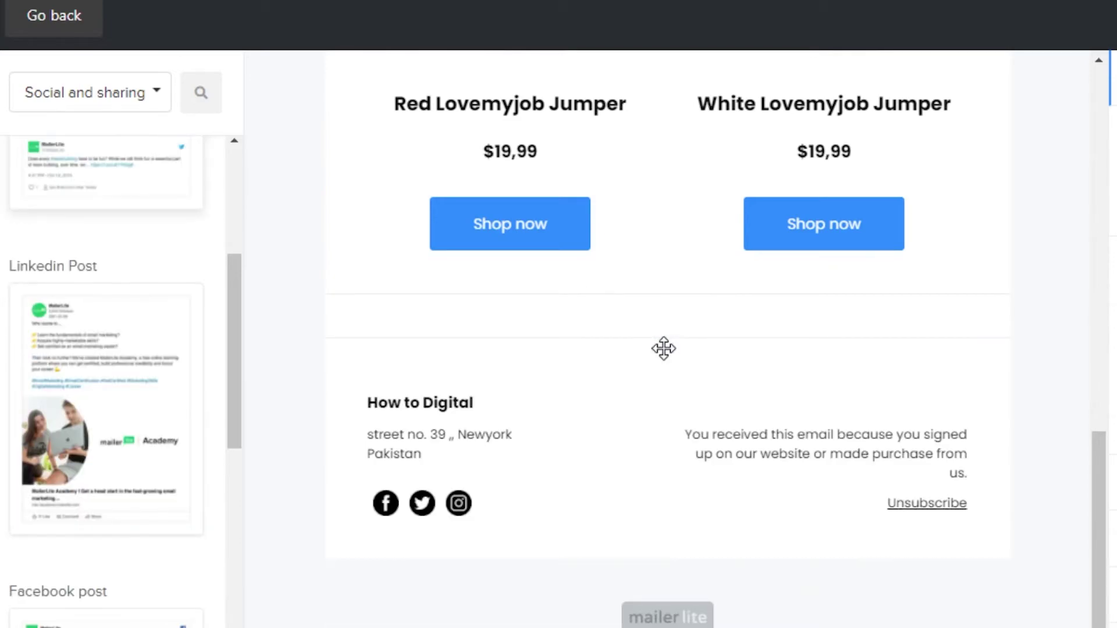
left_click_drag(1100, 412, 1105, 411)
left_click(970, 308)
Place a Survey and quiz Survey block below the jumper products.
left_click(91, 92)
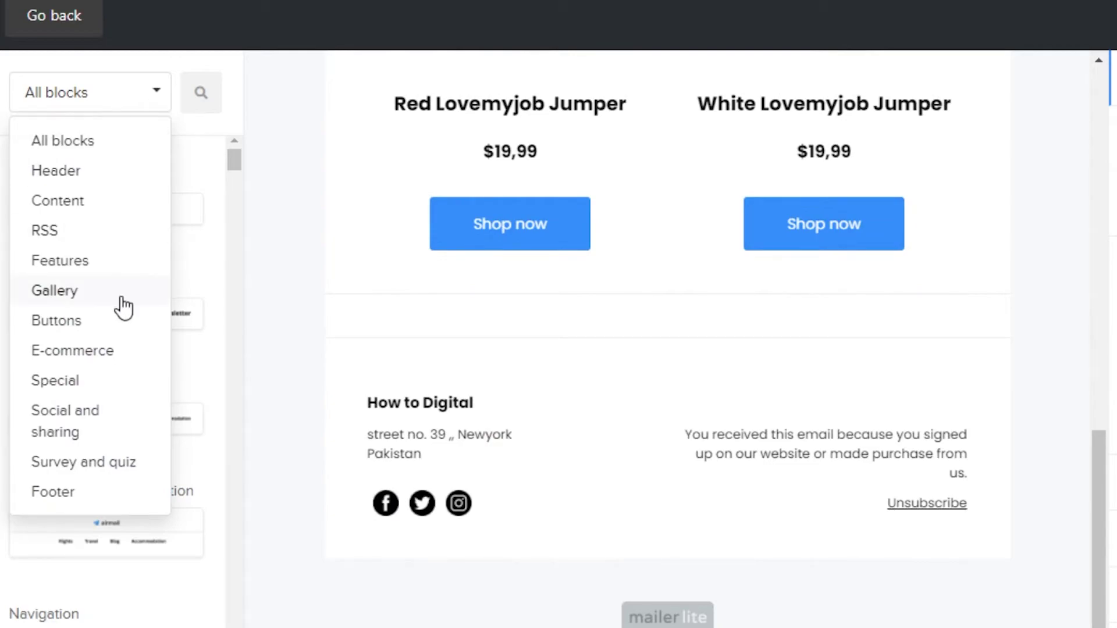
left_click(108, 463)
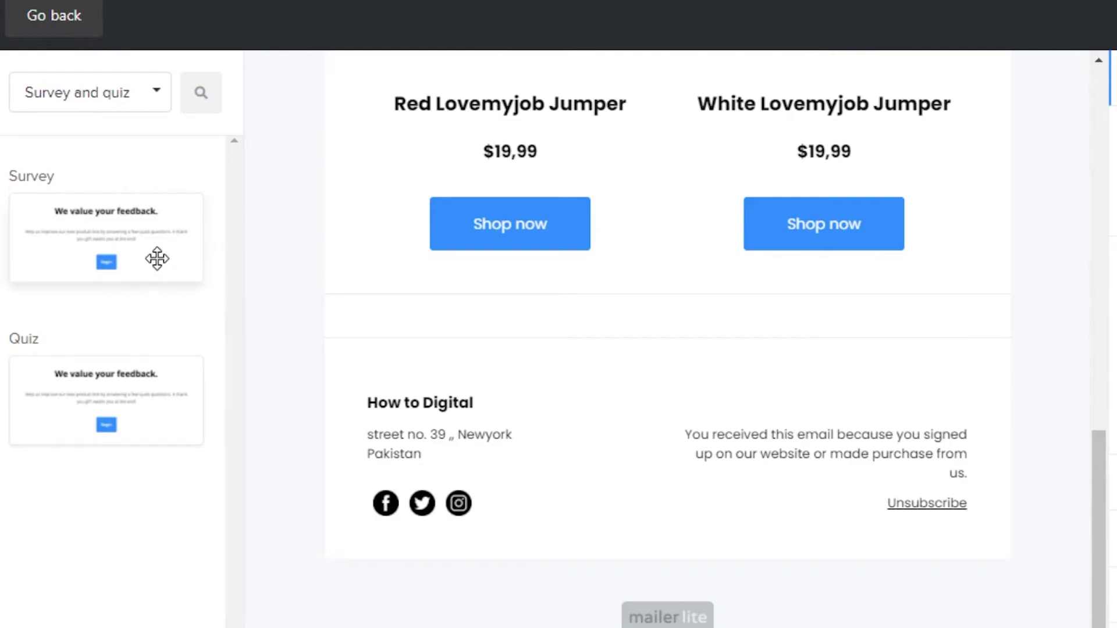
left_click_drag(157, 257, 716, 388)
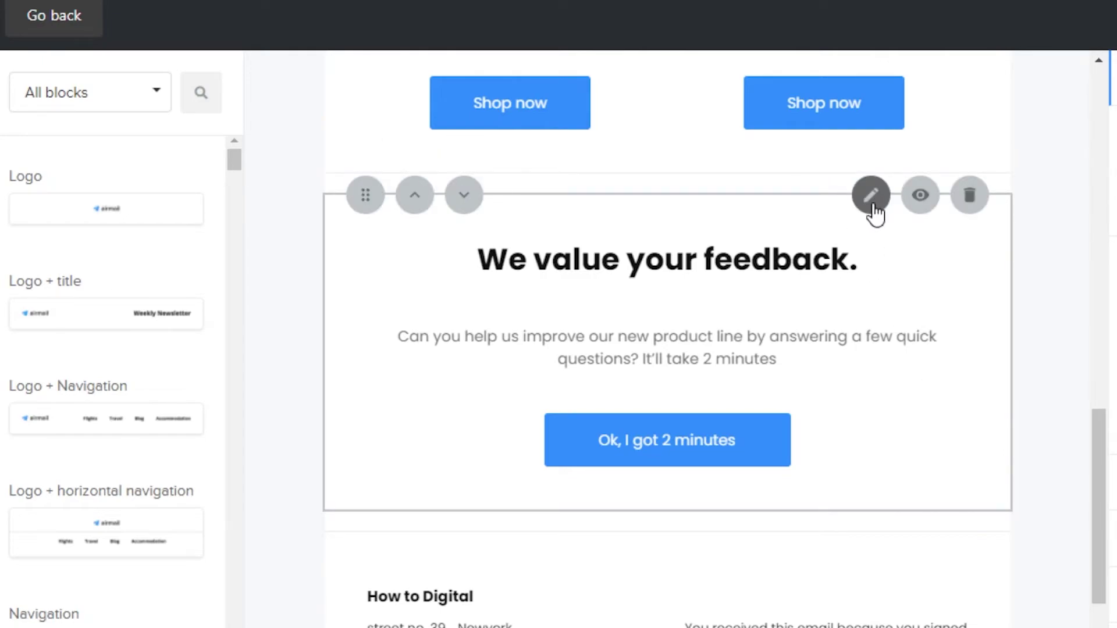
Add a Satisfaction score question, 'How would you rate our new product line?', and save.
left_click(866, 194)
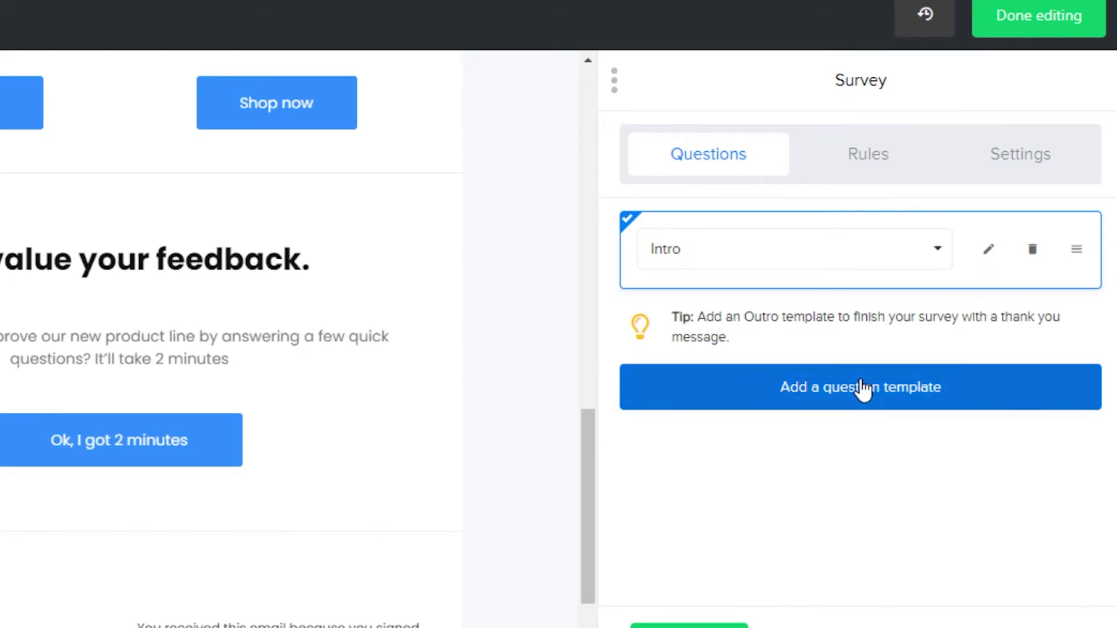
left_click(825, 387)
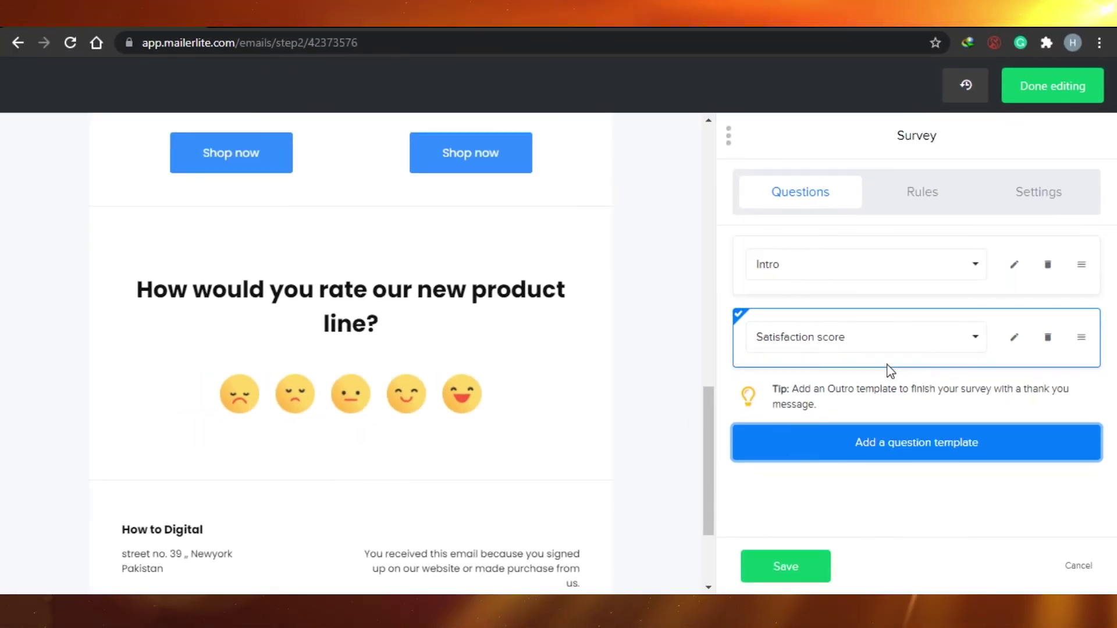
left_click(1086, 22)
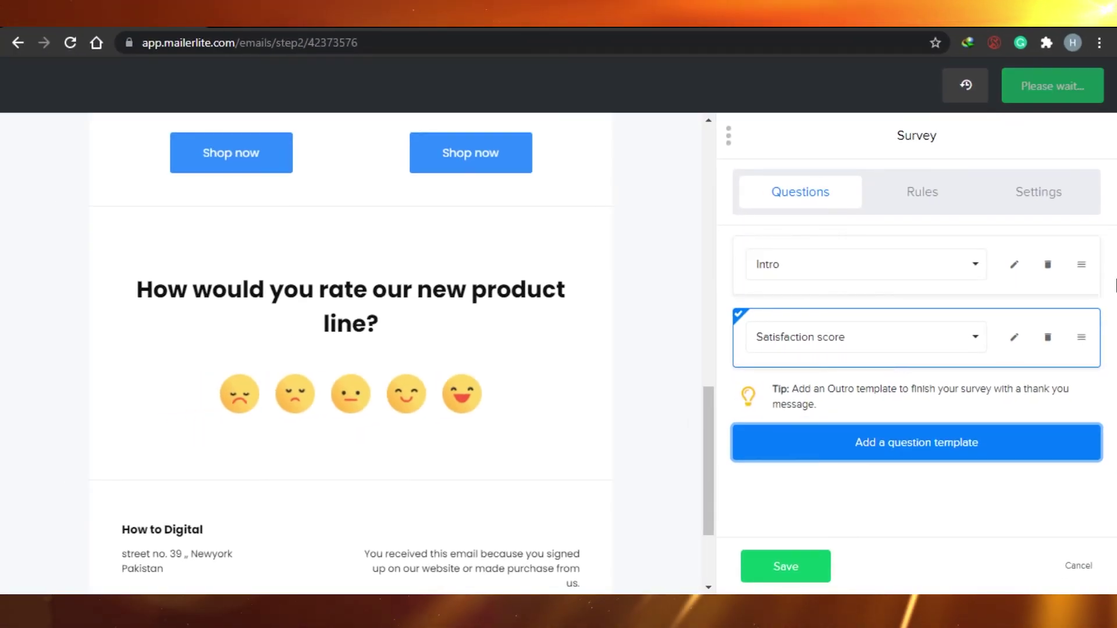
Close the survey editor and place a Highlight 3 features block below the products.
left_click(786, 566)
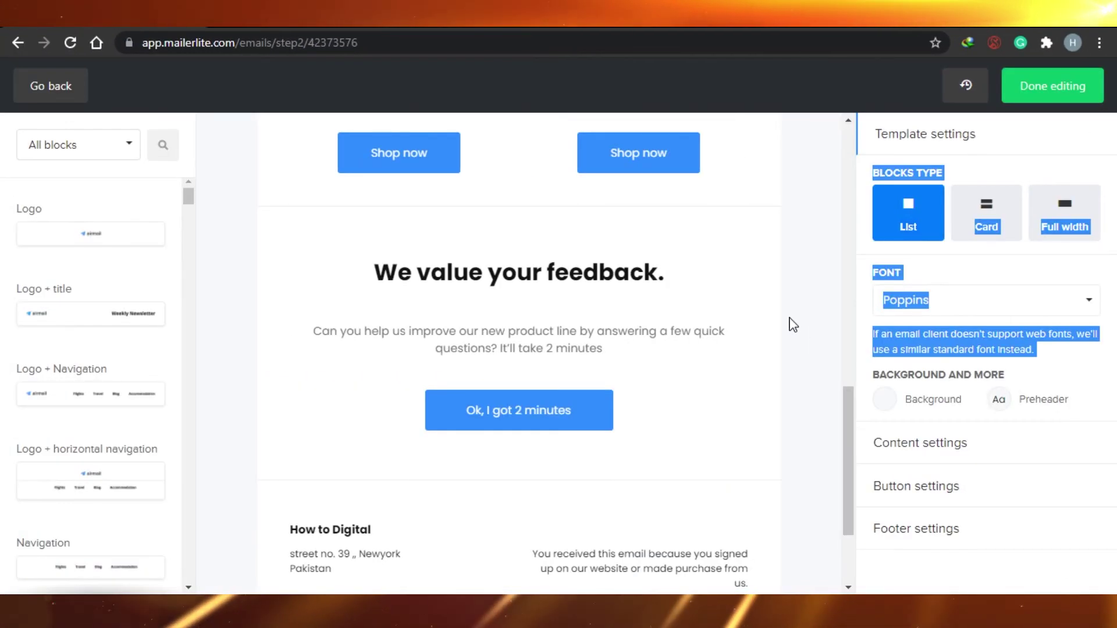
left_click_drag(855, 453, 847, 434)
left_click(128, 146)
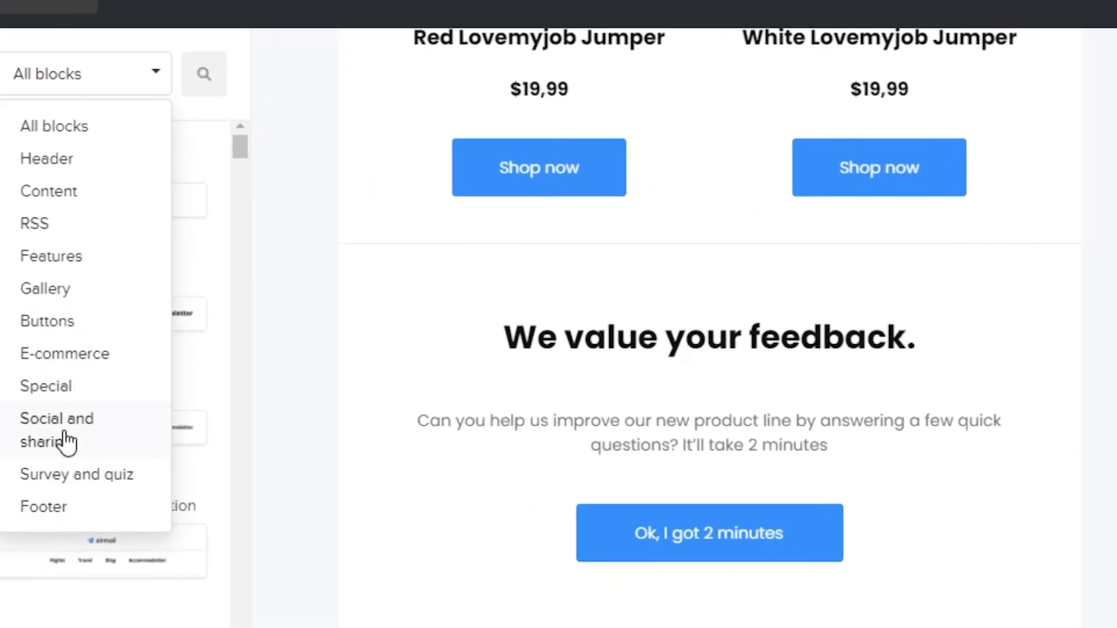
left_click(60, 256)
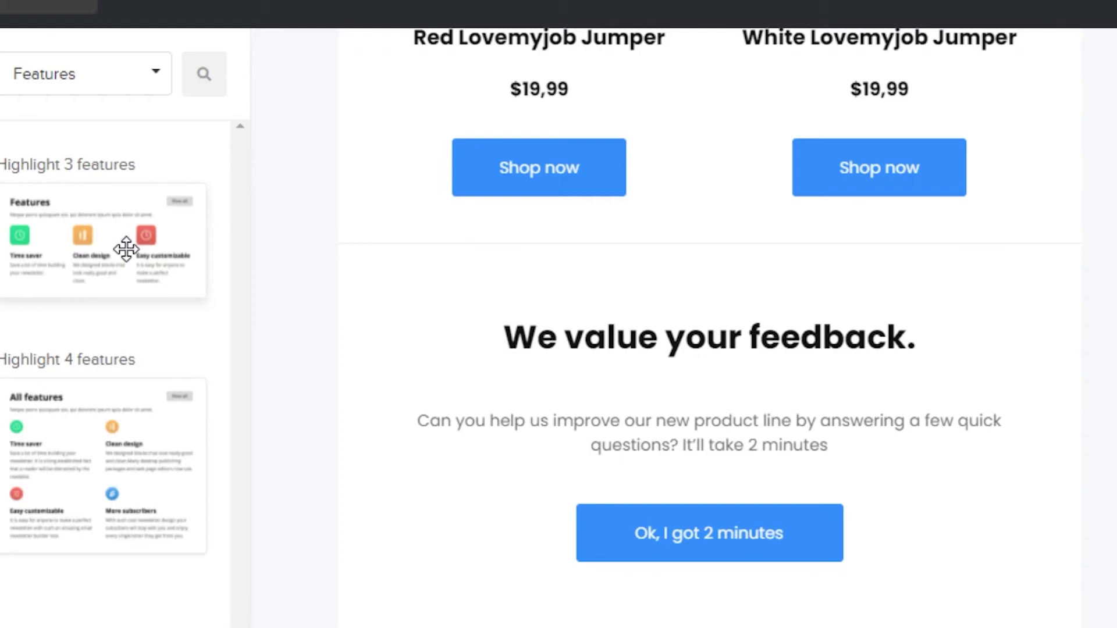
left_click_drag(127, 249, 702, 301)
Delete the Features block so the jumpers lead into the survey.
scroll(1115, 465, "down", 5)
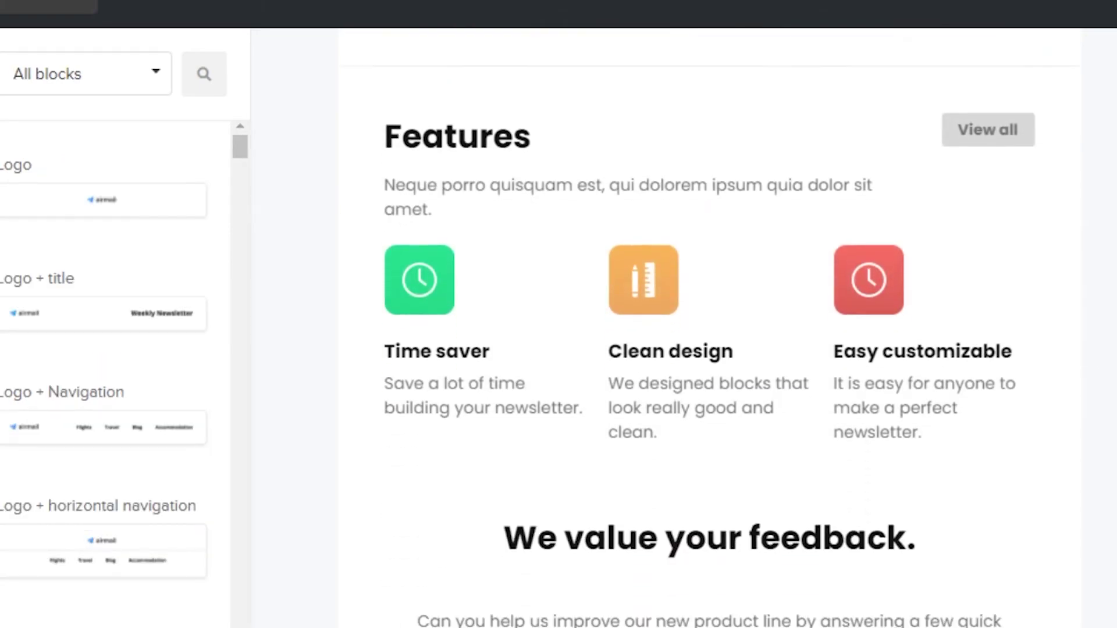
scroll(978, 32, "up", 12)
scroll(756, 233, "down", 10)
scroll(551, 321, "up", 3)
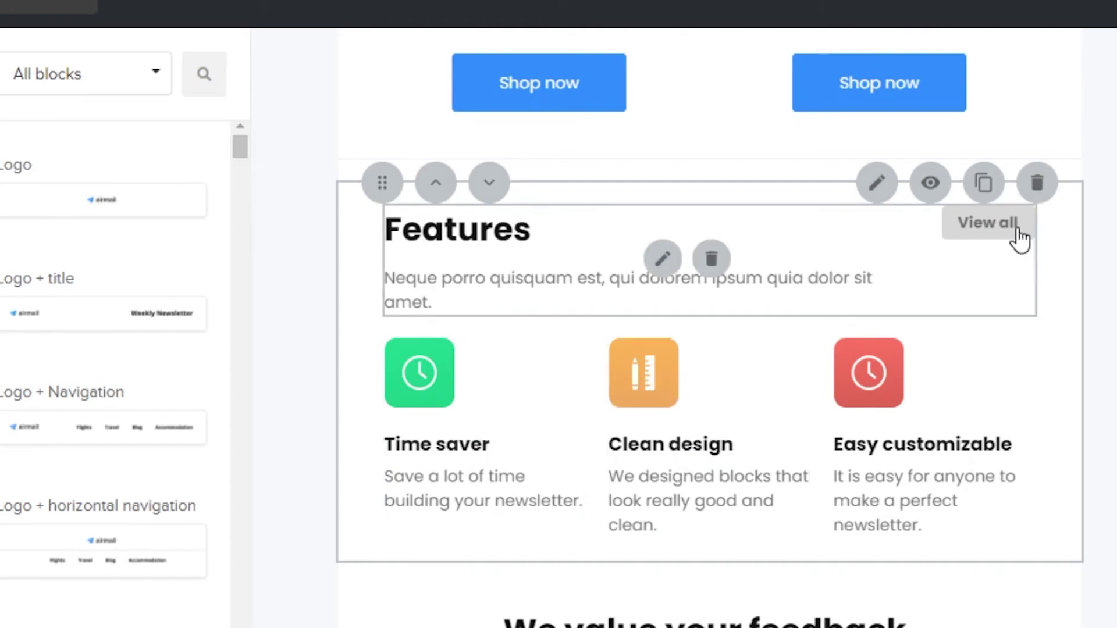
left_click(1038, 184)
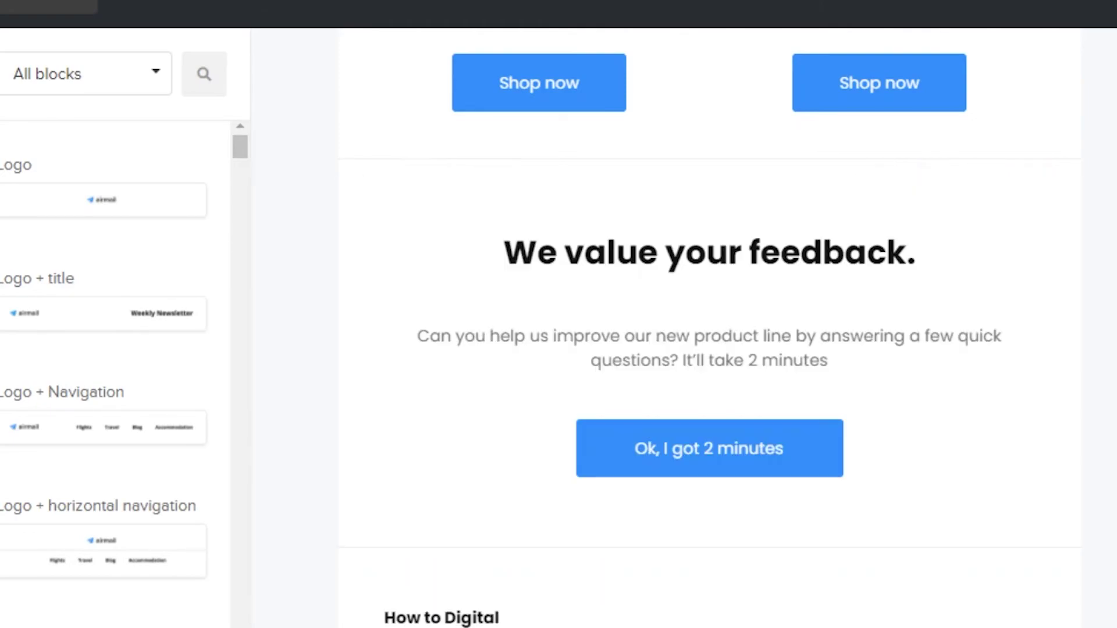
Review the finished email and leave the editor for the Recipients step.
left_click(88, 73)
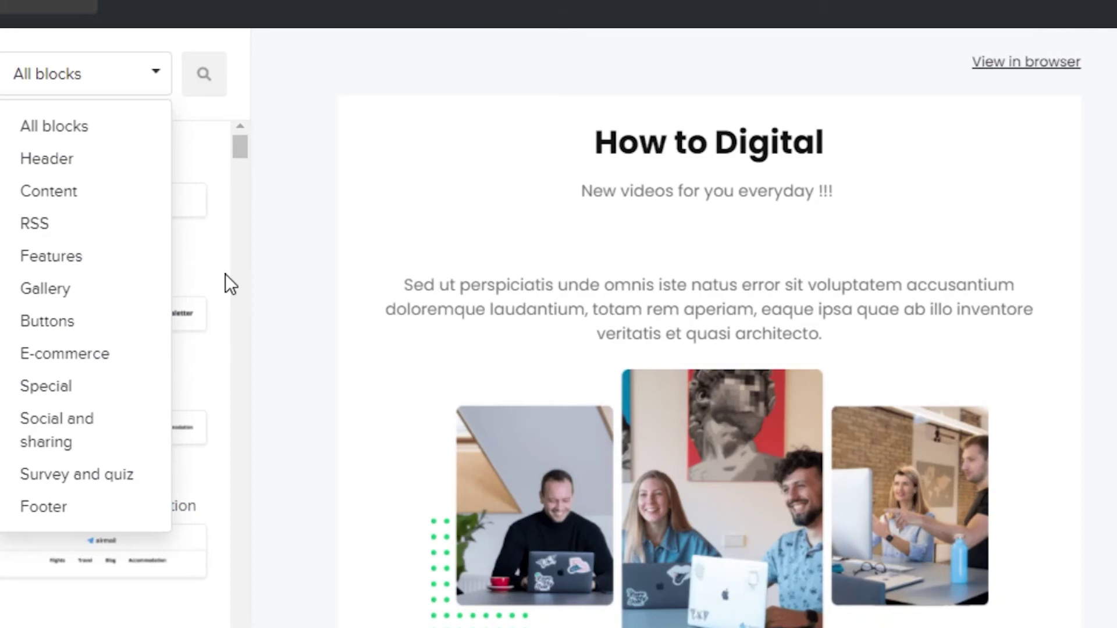
left_click(264, 271)
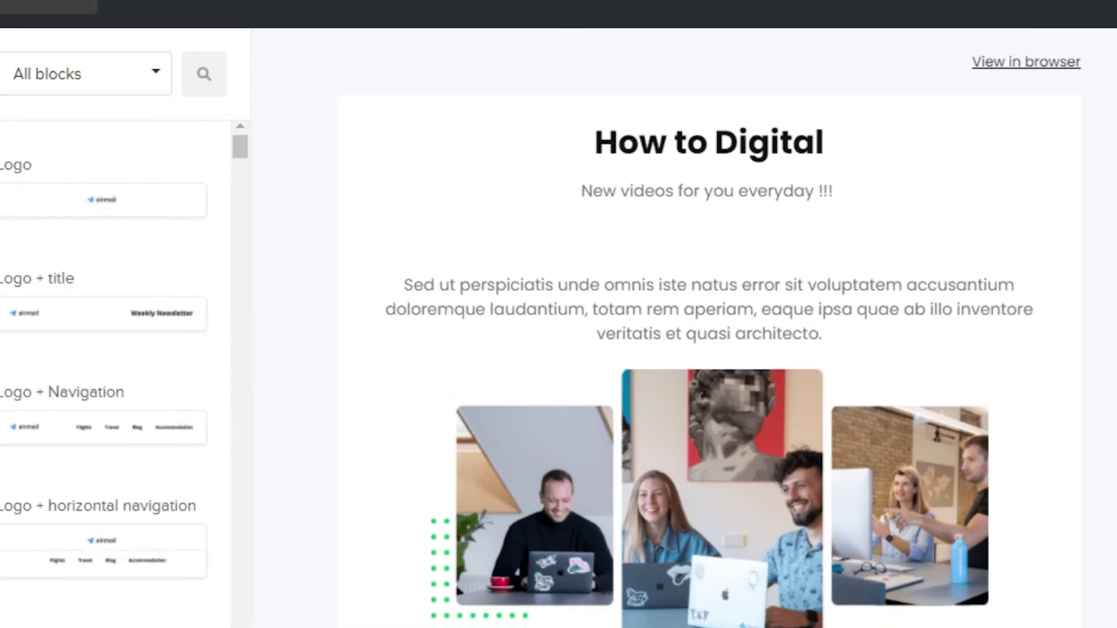
scroll(977, 616, "down", 10)
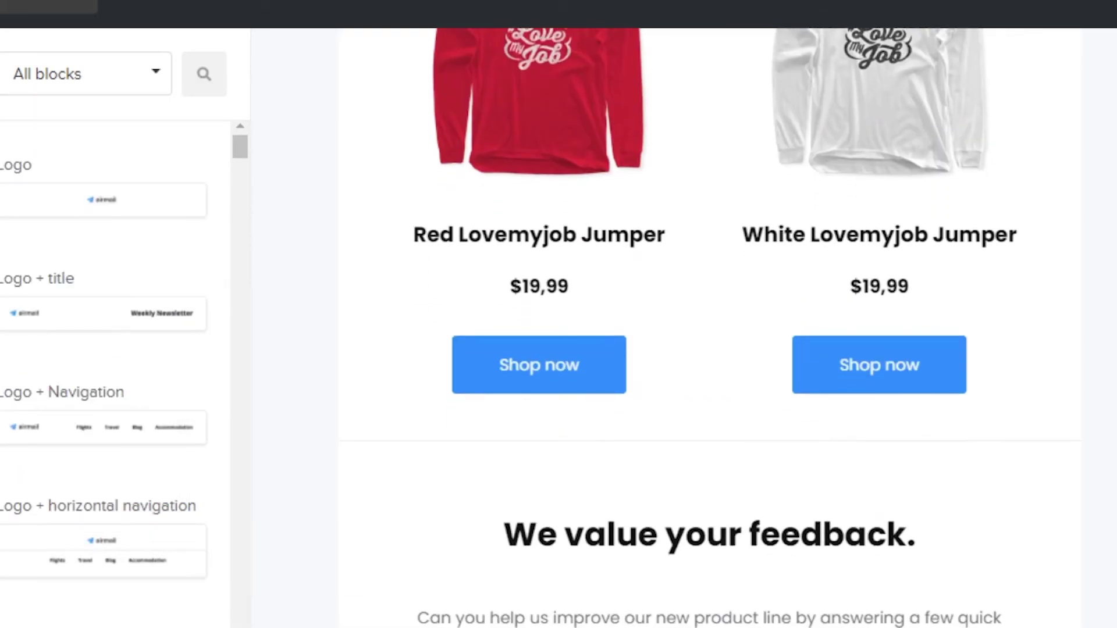
scroll(710, 325, "down", 5)
scroll(710, 326, "up", 15)
scroll(709, 326, "down", 10)
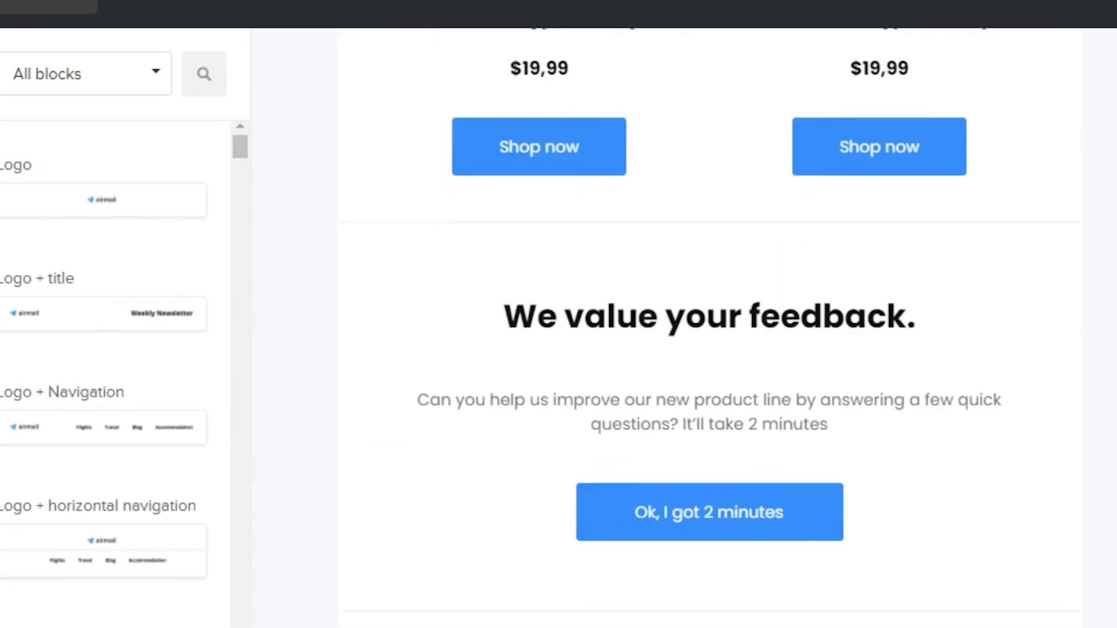
scroll(709, 326, "up", 10)
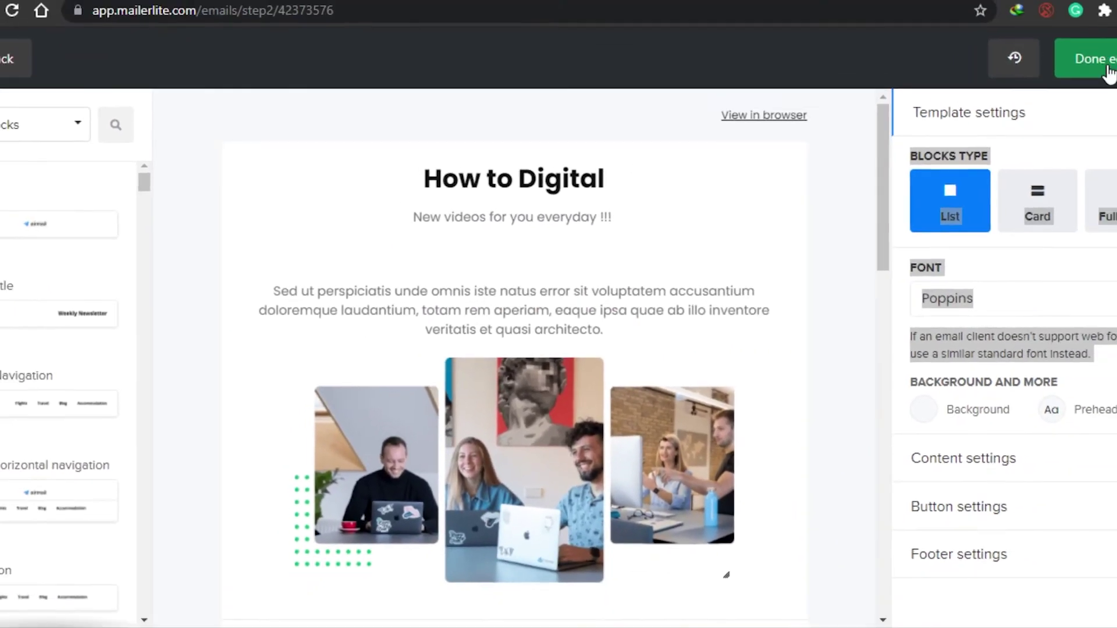
left_click(1109, 71)
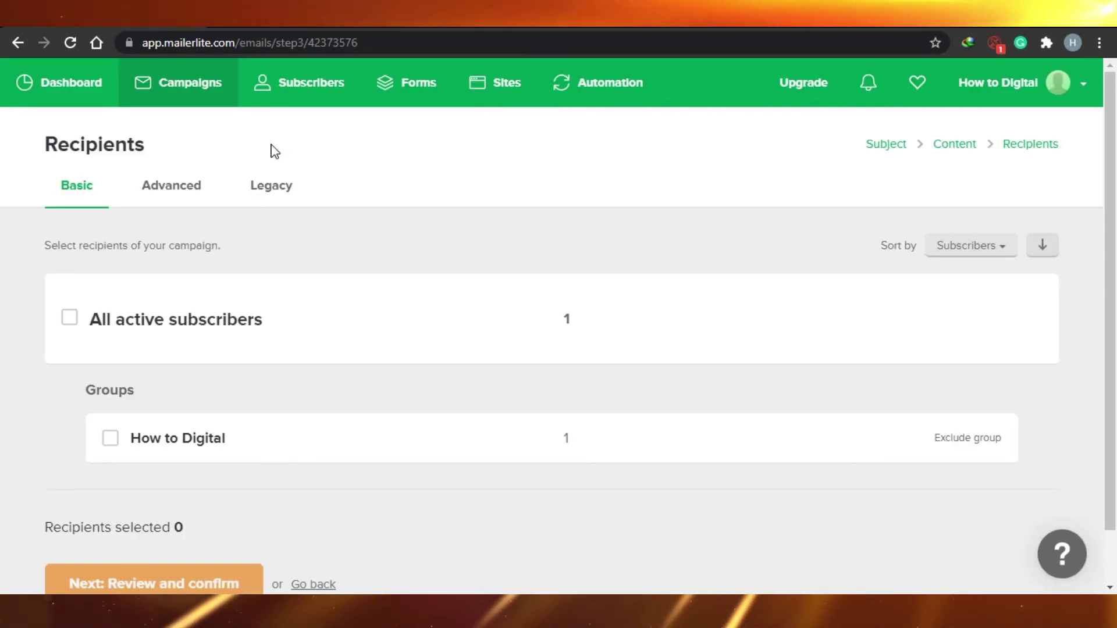
Switch the recipients from All active subscribers to the How to Digital group, leaving 1 recipient.
left_click(70, 318)
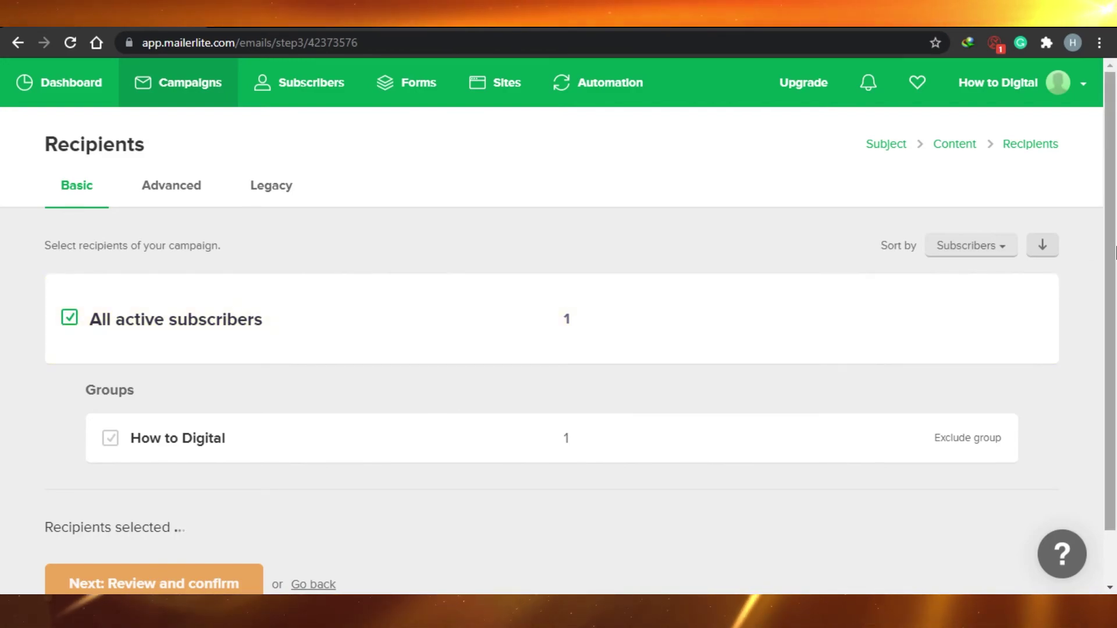
scroll(1114, 198, "down", 1)
scroll(1113, 198, "up", 1)
scroll(1114, 197, "down", 1)
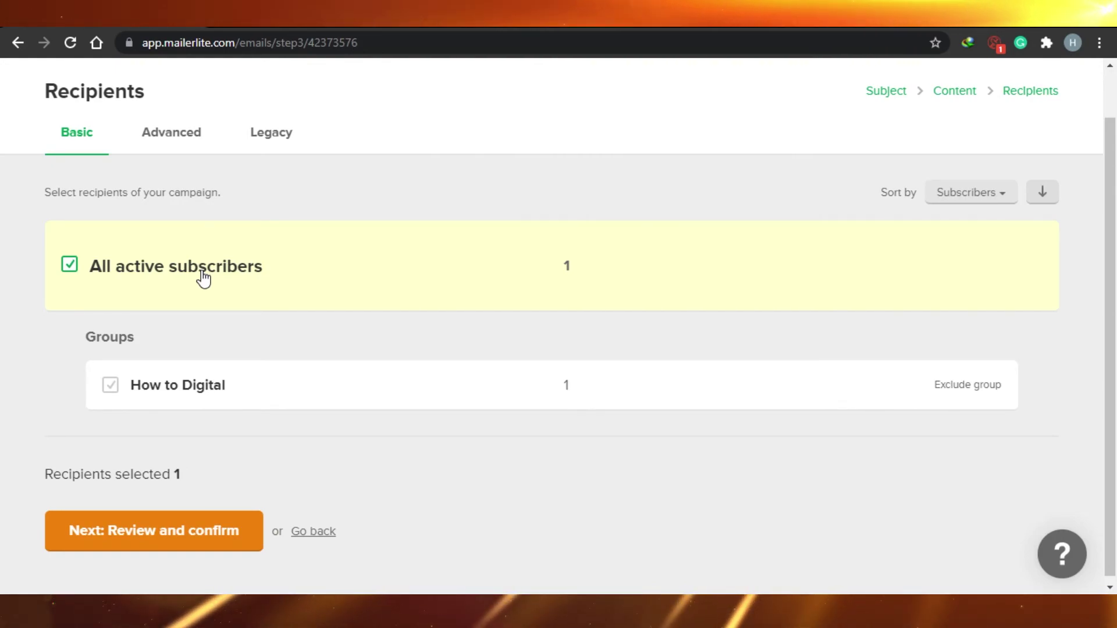
left_click(118, 388)
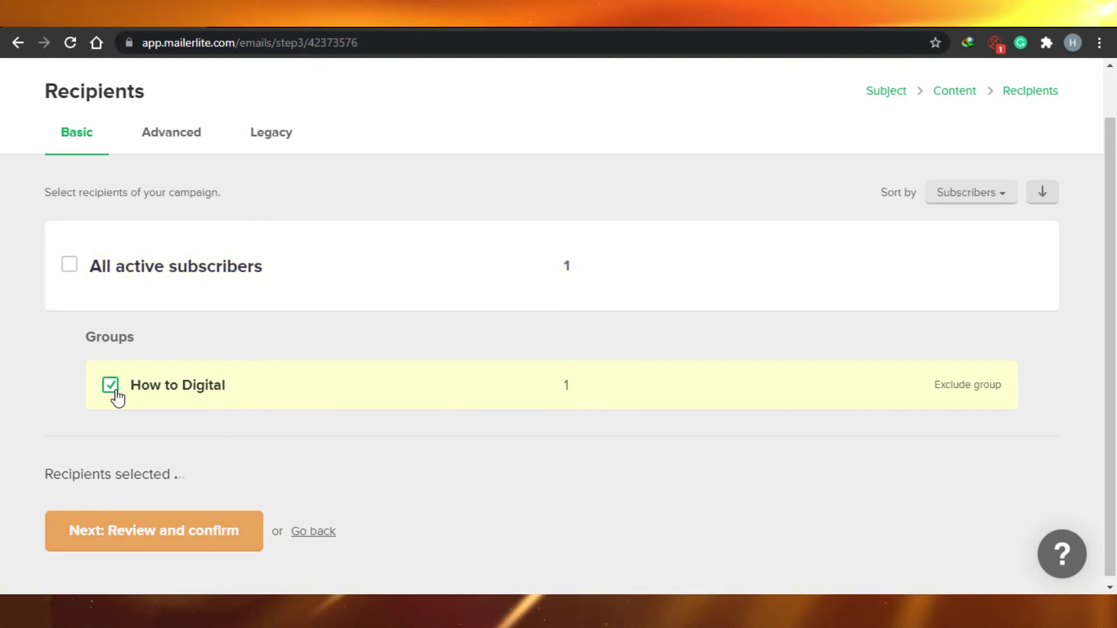
scroll(1106, 482, "up", 1)
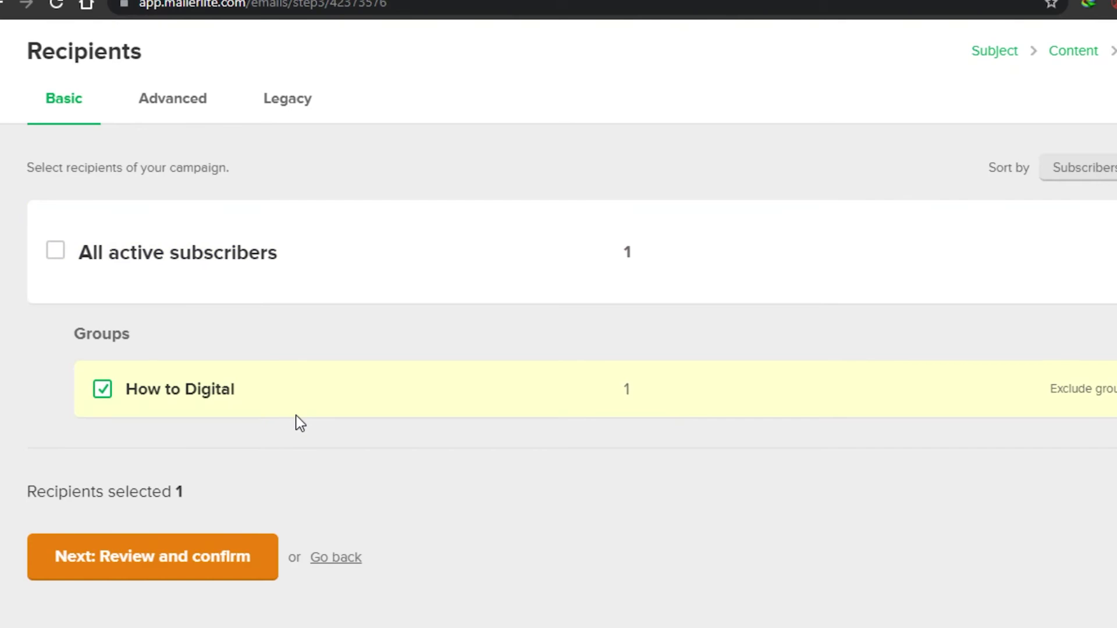
Check the summary's subject, sender, content and recipients, then advance to Schedule with Send now selected.
left_click(195, 572)
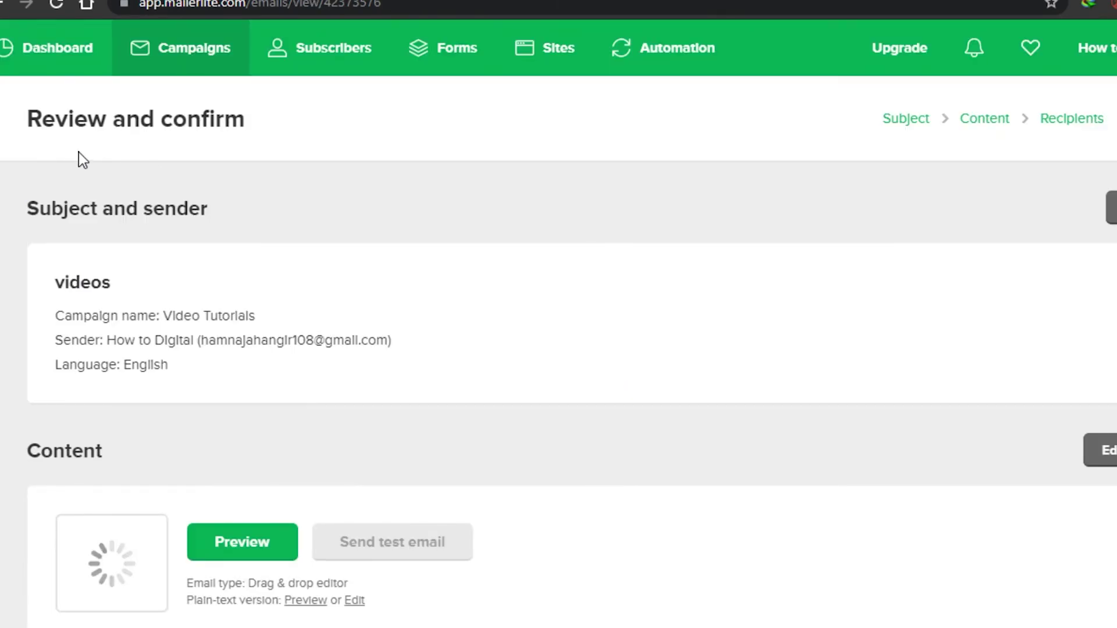
scroll(559, 325, "down", 2)
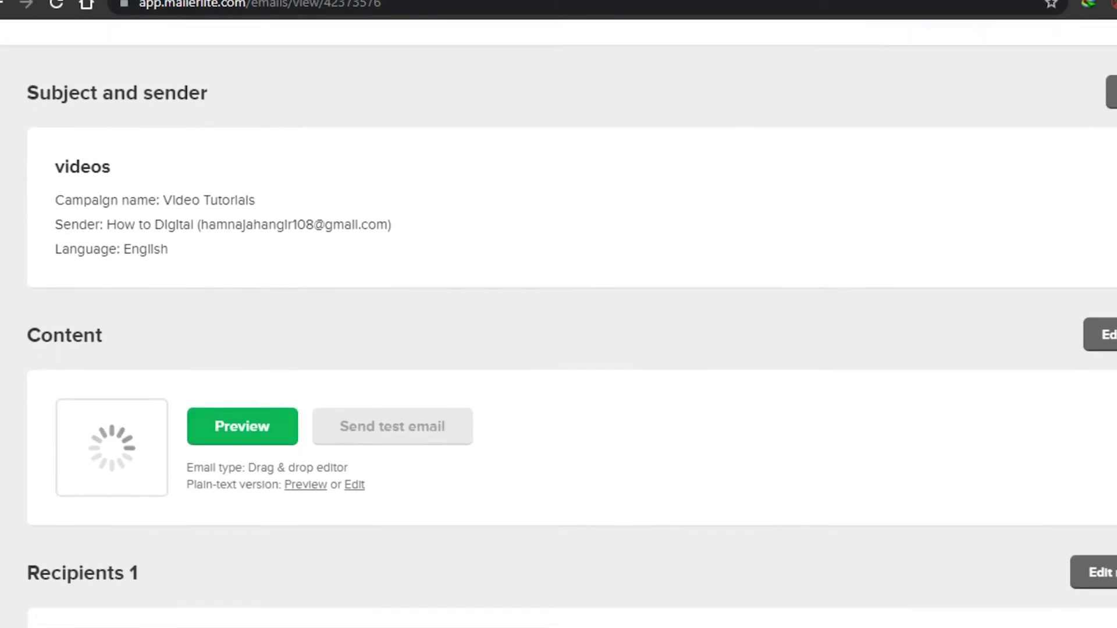
scroll(559, 326, "up", 2)
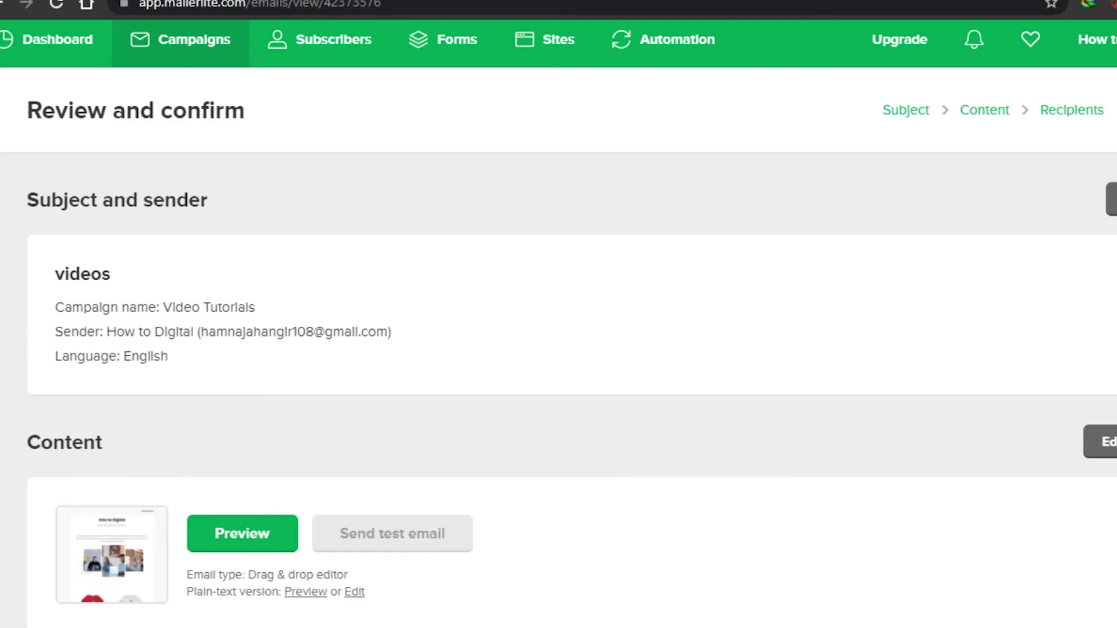
scroll(144, 273, "down", 4)
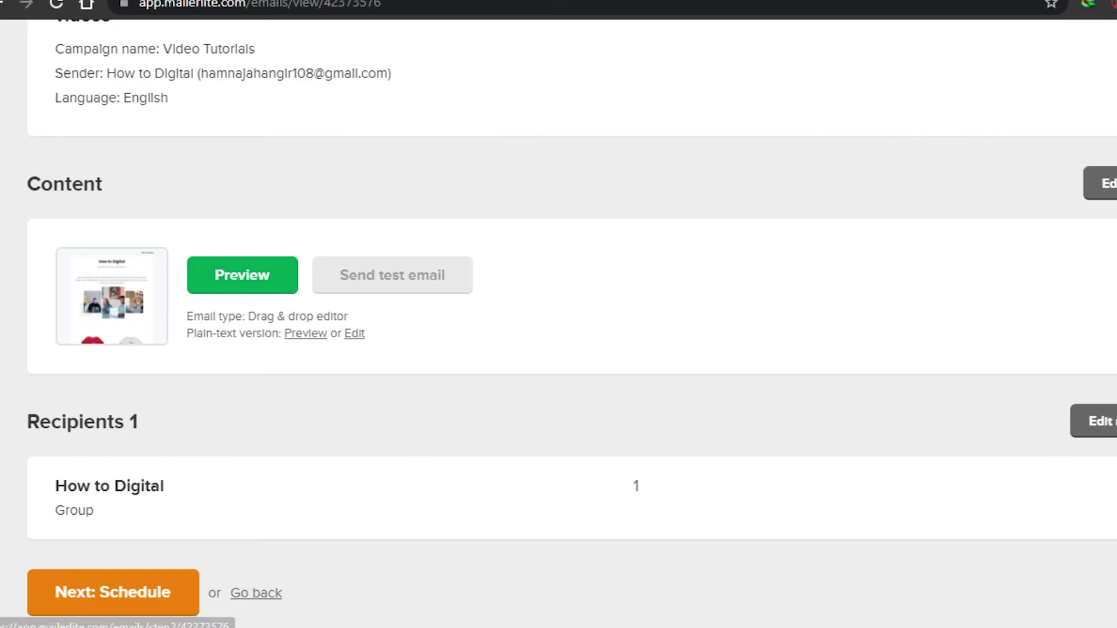
scroll(558, 314, "up", 4)
scroll(800, 255, "down", 5)
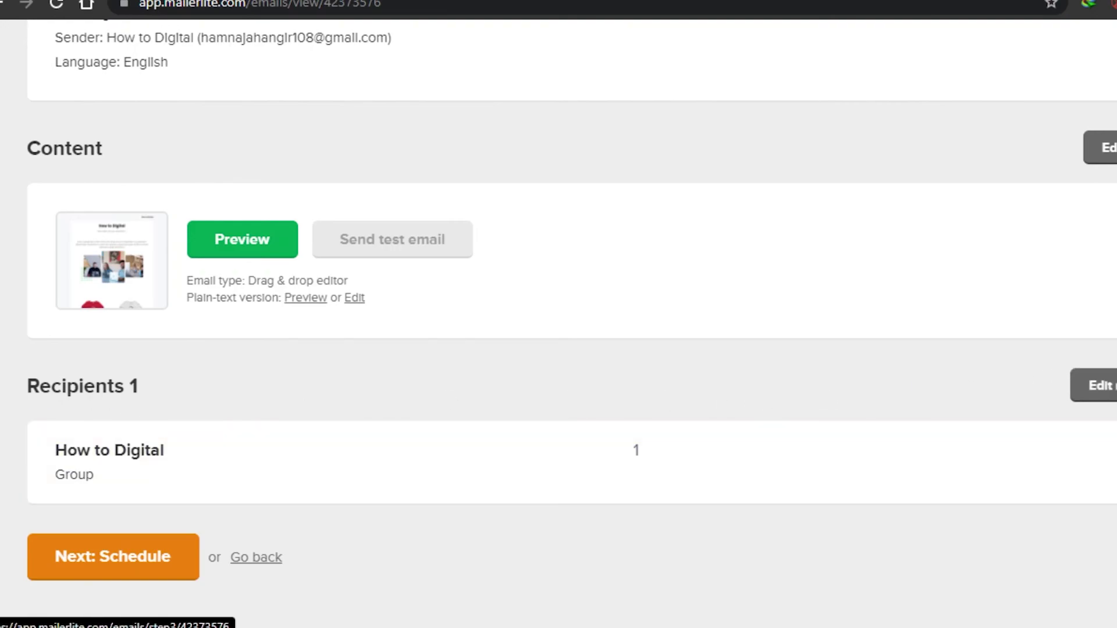
scroll(1101, 382, "up", 5)
scroll(1101, 383, "down", 4)
scroll(895, 346, "down", 1)
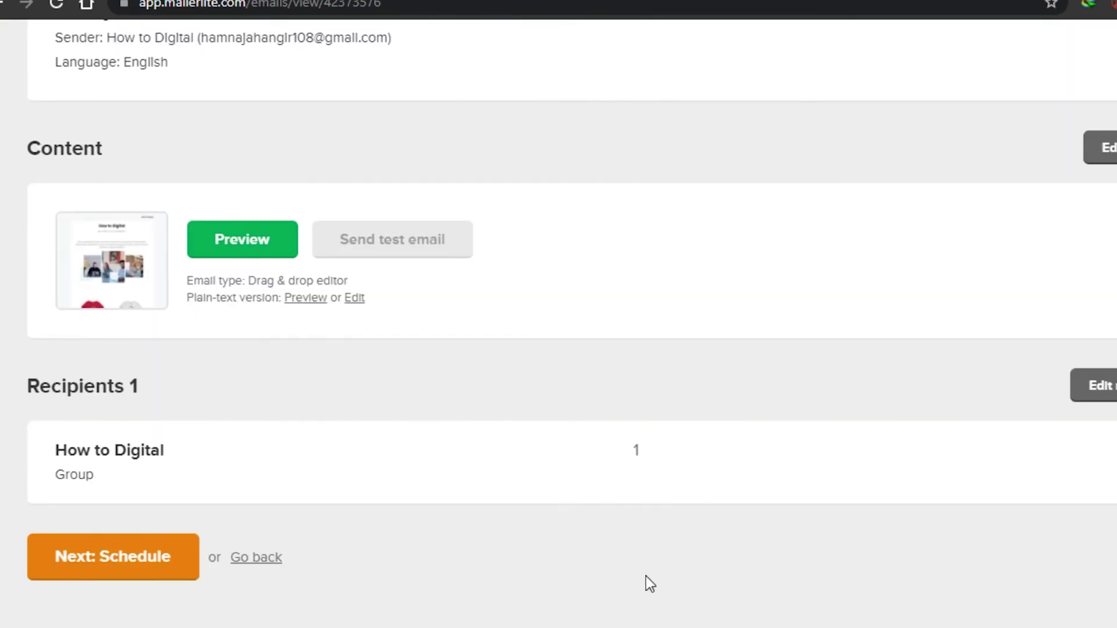
scroll(683, 387, "up", 5)
scroll(683, 387, "down", 4)
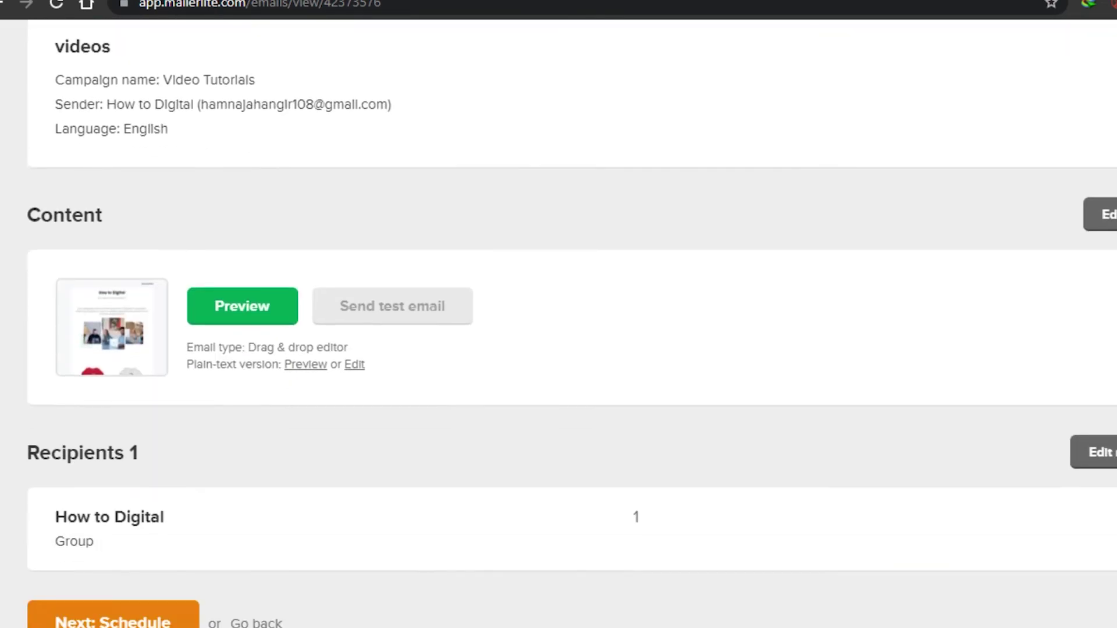
scroll(504, 463, "down", 1)
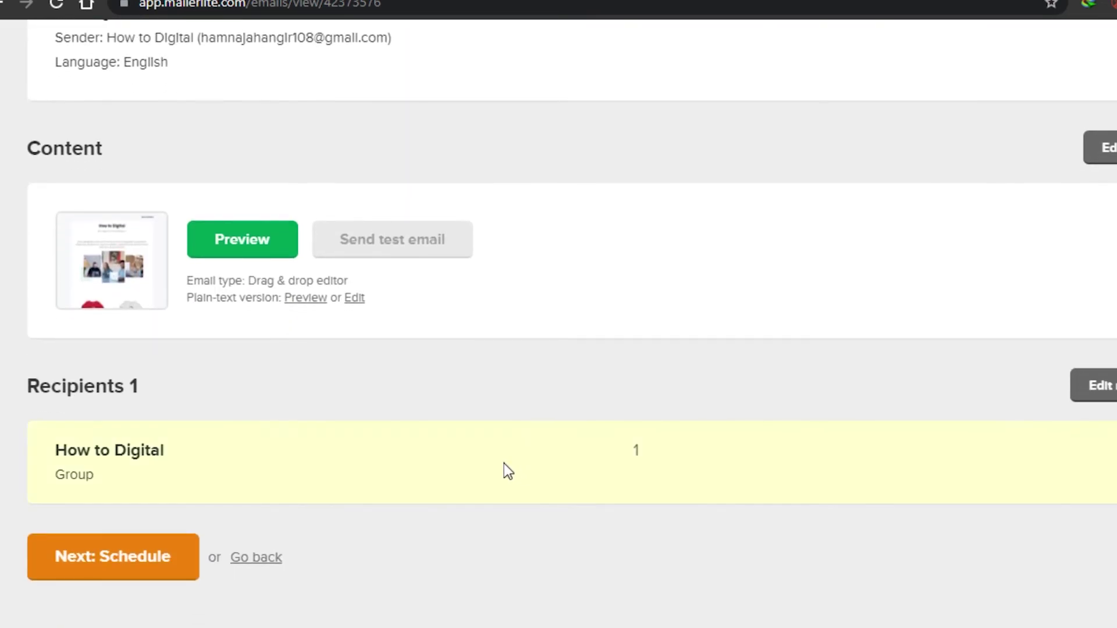
left_click(123, 554)
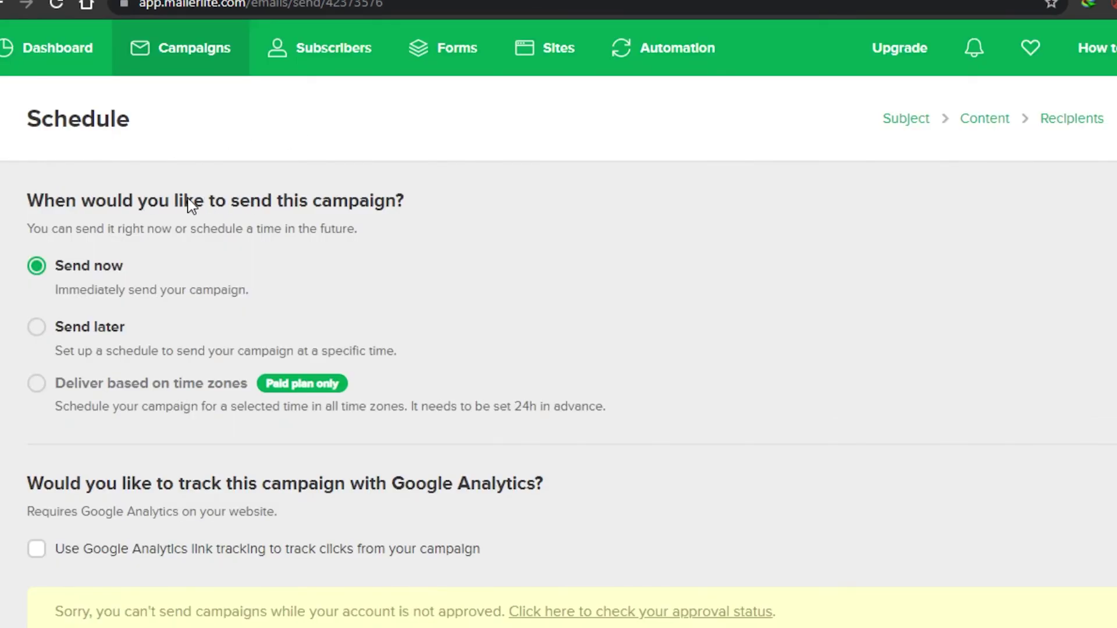
scroll(558, 349, "down", 2)
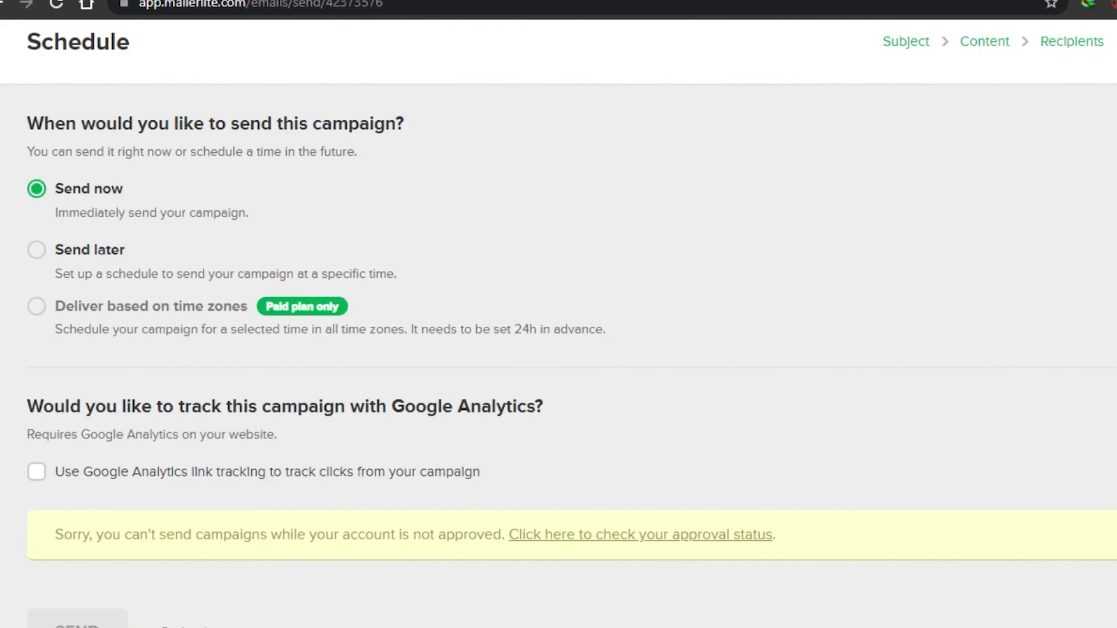
scroll(558, 326, "down", 1)
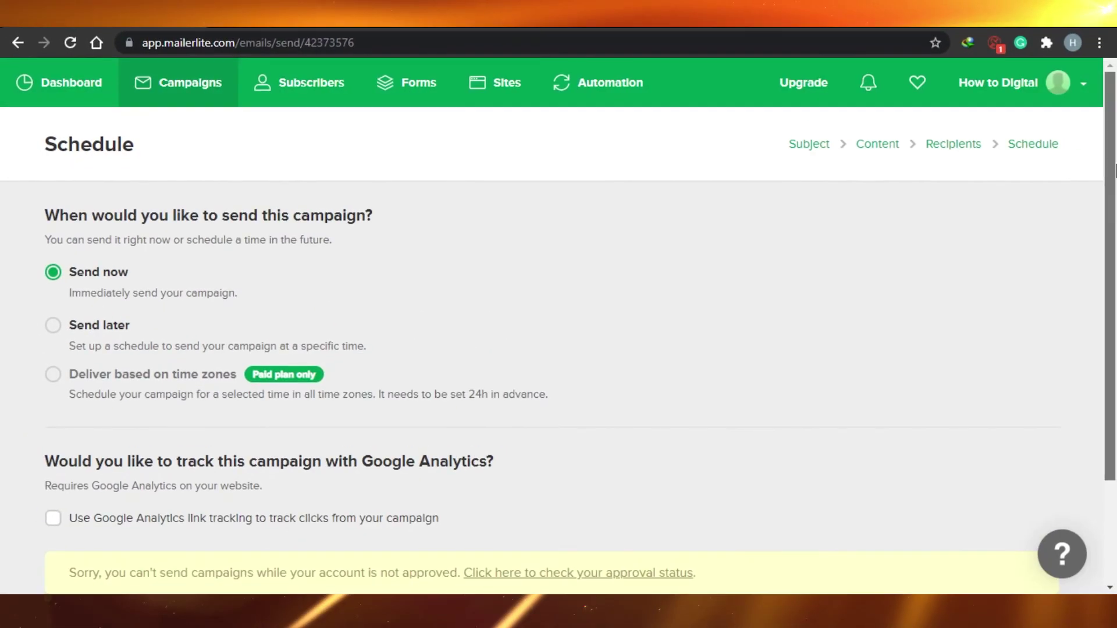
scroll(419, 367, "down", 3)
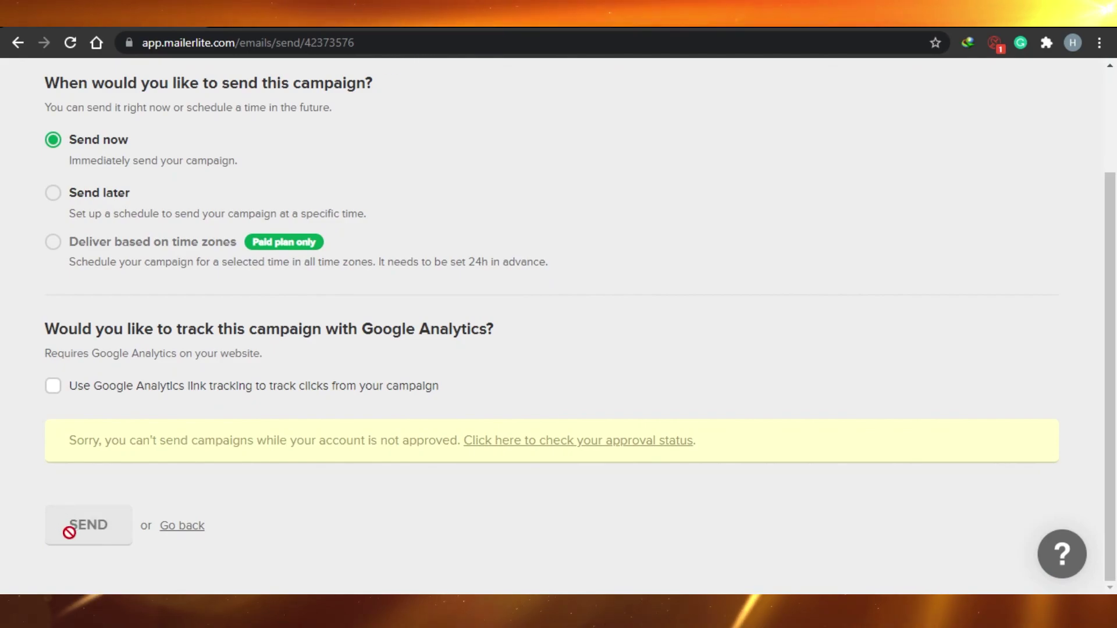
scroll(1114, 401, "up", 3)
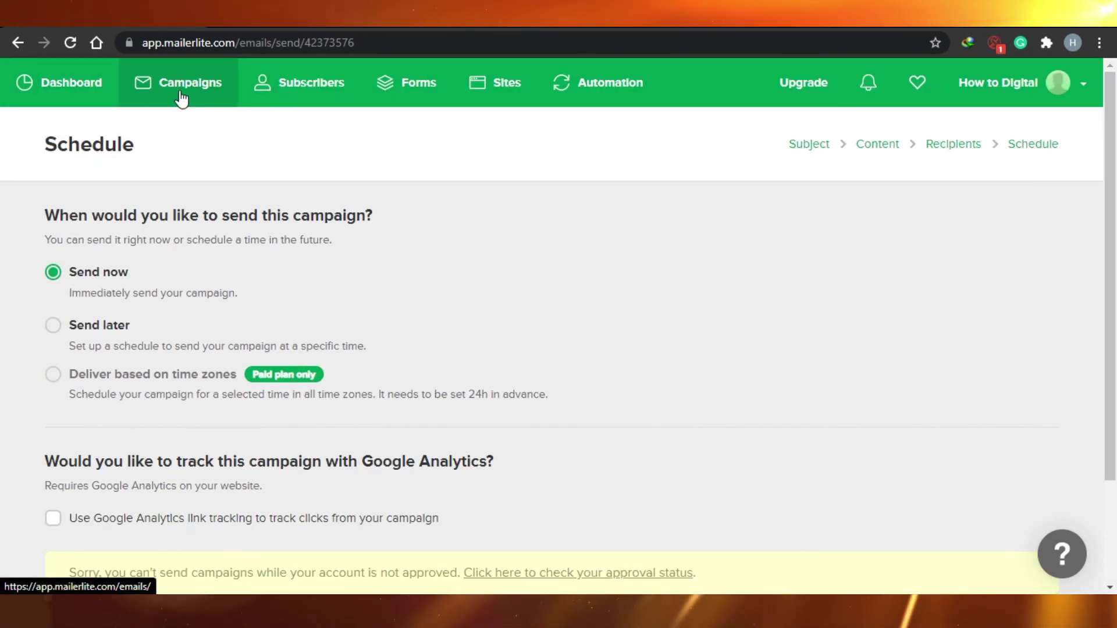
View the Dashboard's approval status: Registration and Profile done, Ready to send awaiting approval request.
left_click(70, 87)
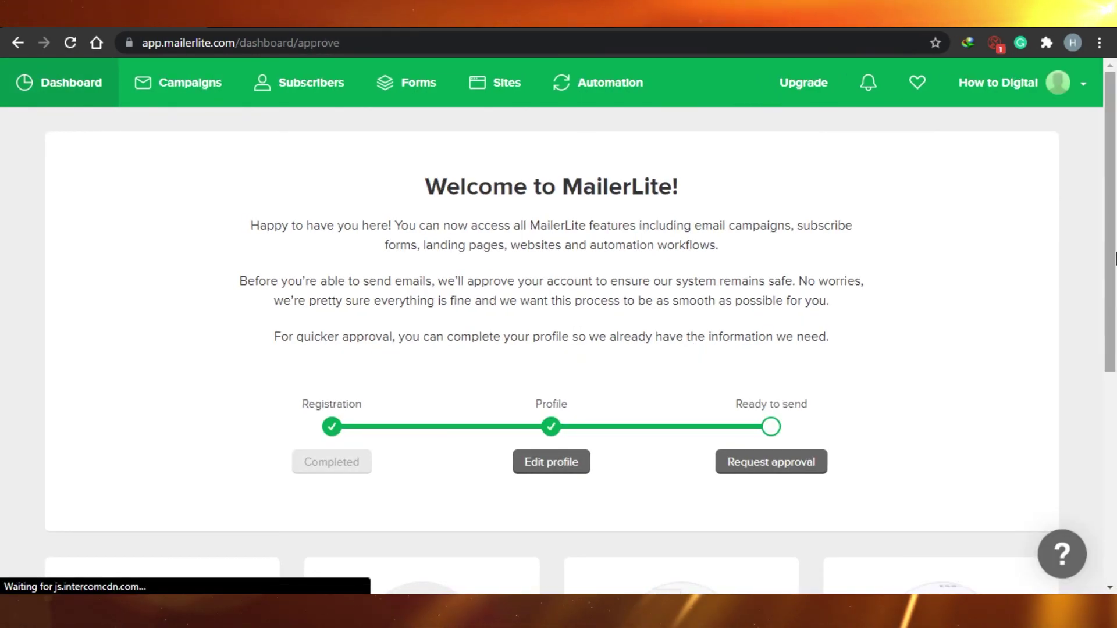
scroll(1116, 247, "down", 4)
scroll(1115, 248, "up", 4)
scroll(1115, 247, "down", 5)
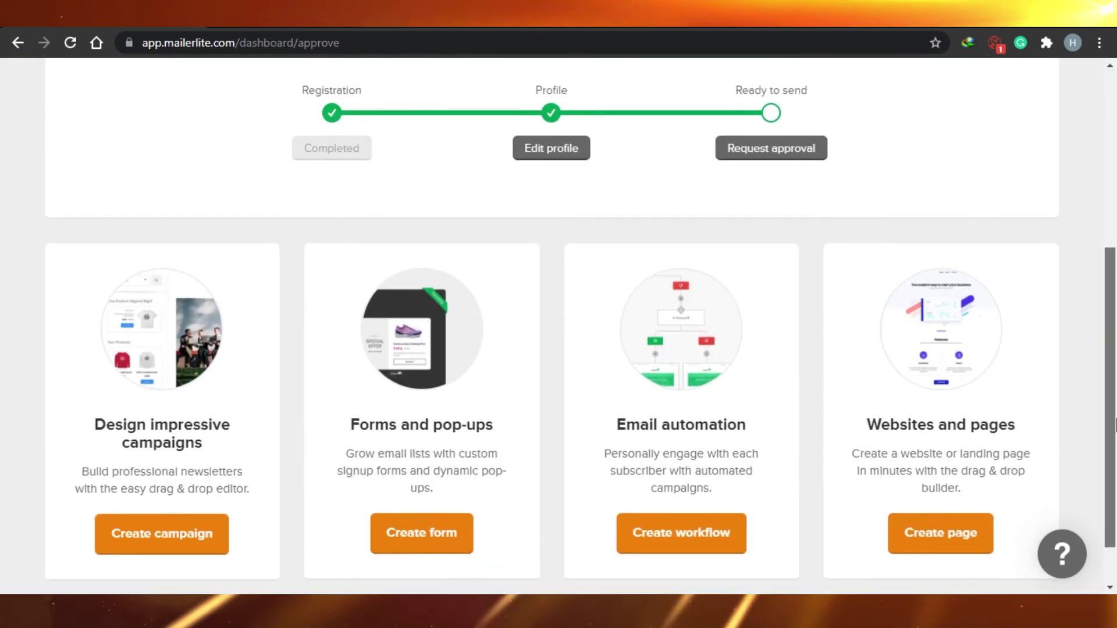
scroll(997, 225, "up", 5)
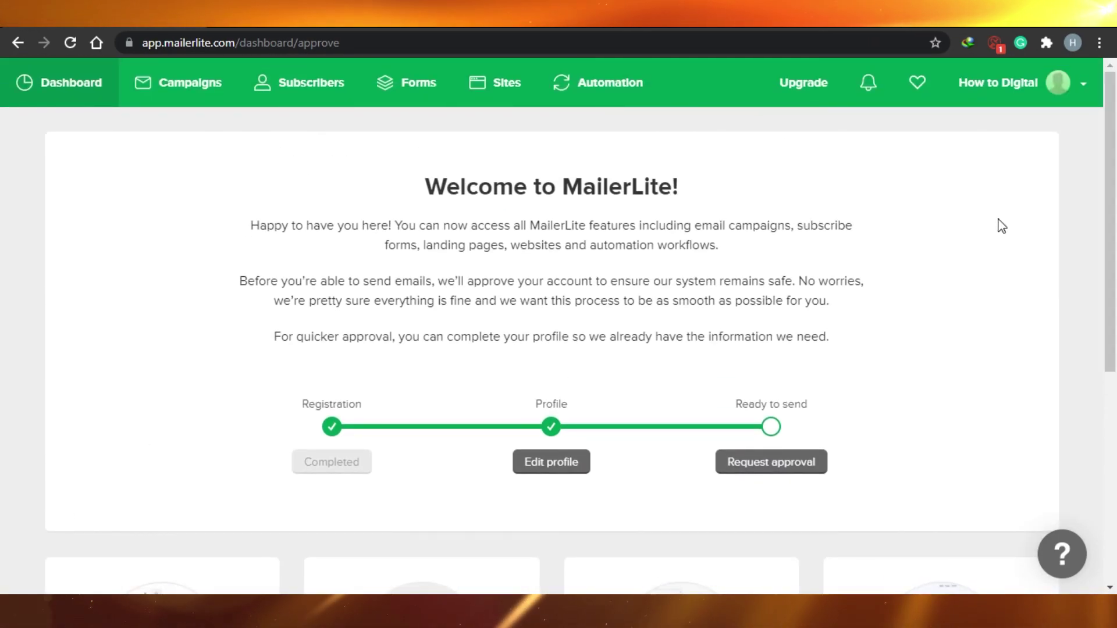